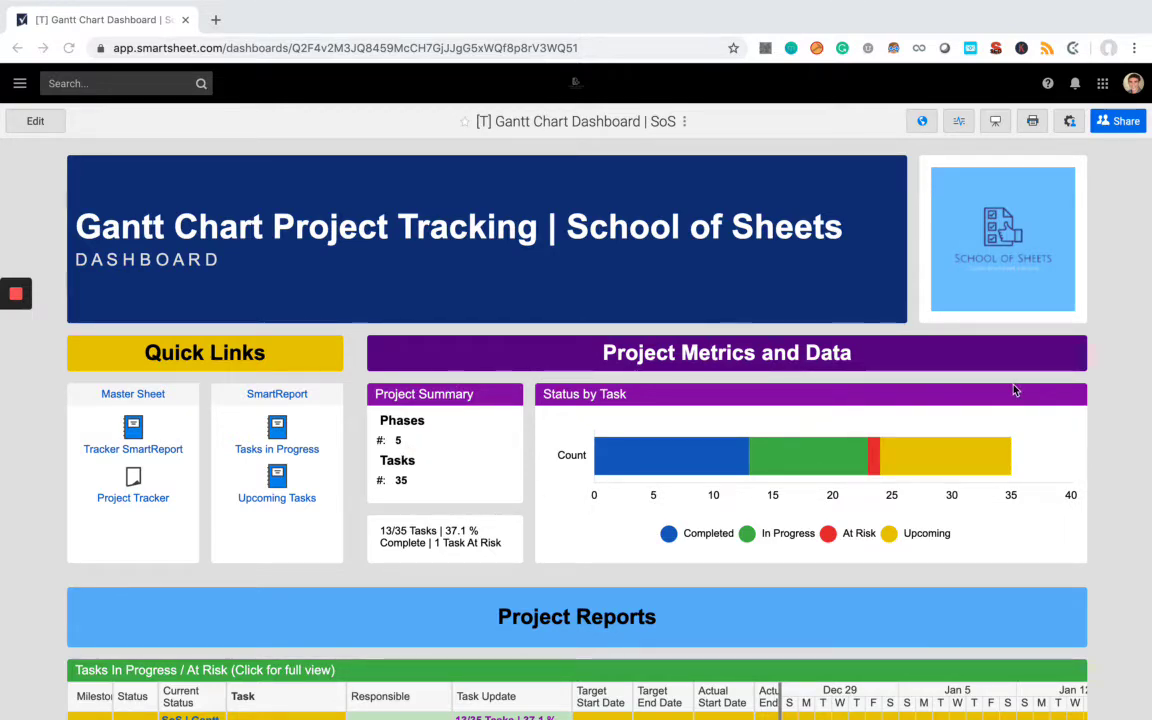
# Step: Scroll down through the dashboard's metrics, status chart and report widgets, then back to the top
pyautogui.scroll(-5, 1013, 390)
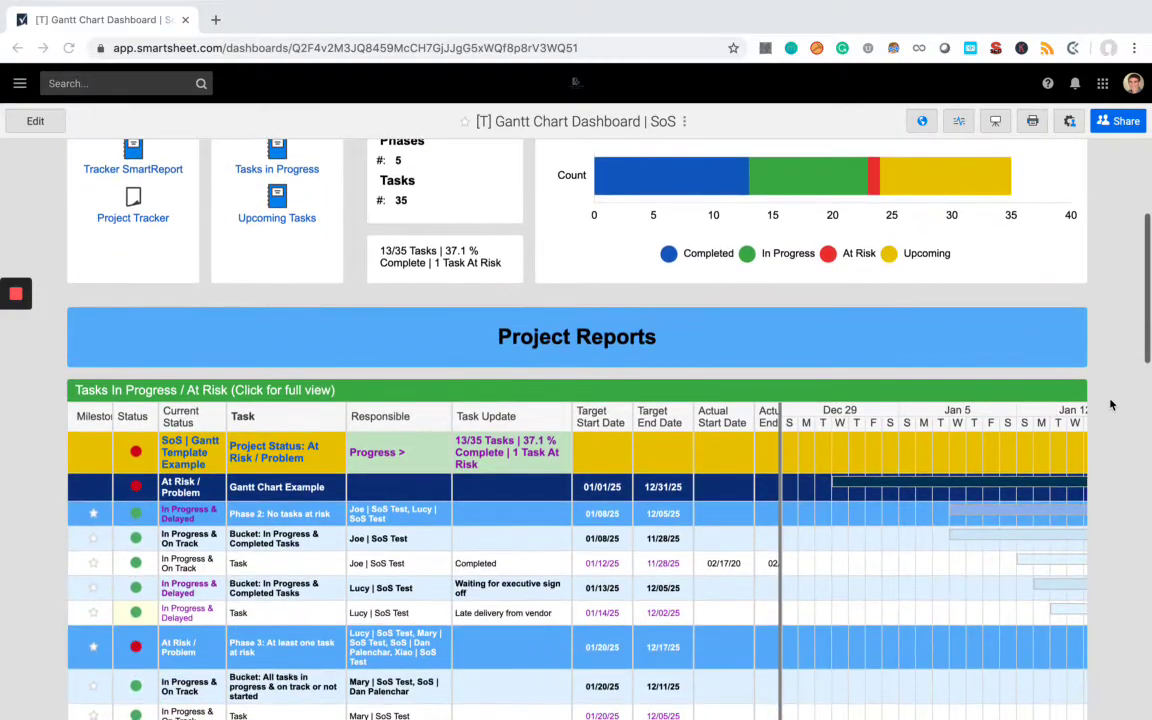
pyautogui.scroll(-4, 1110, 404)
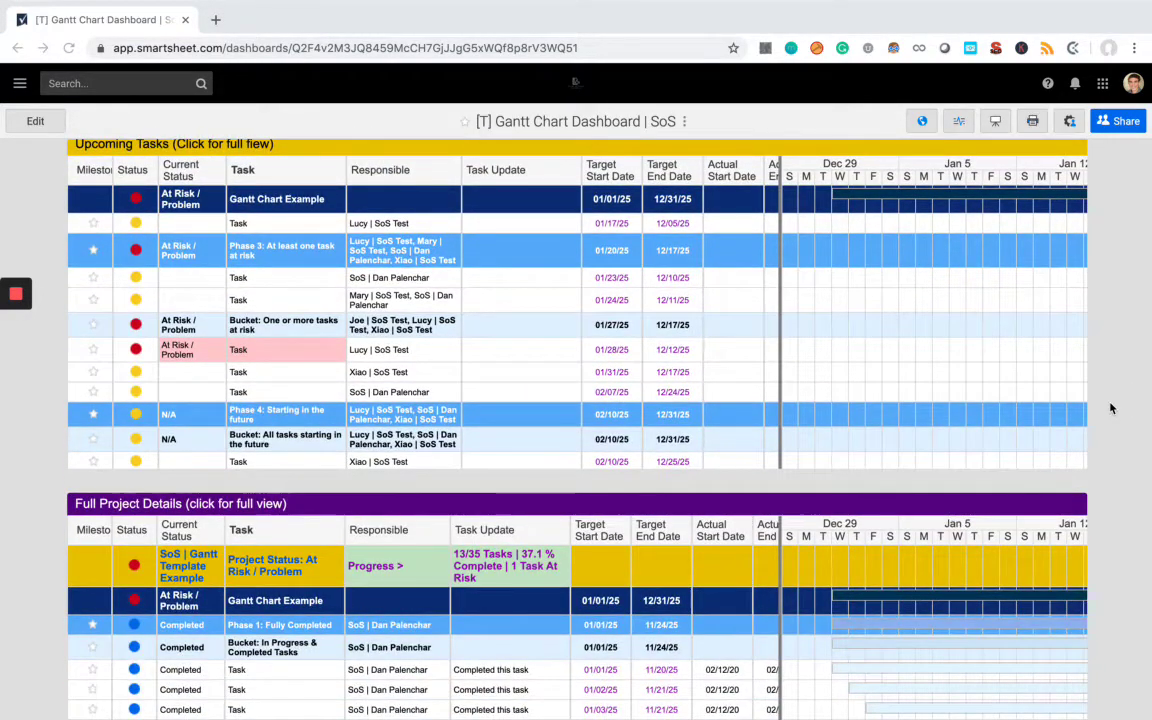
pyautogui.scroll(-2, 1110, 408)
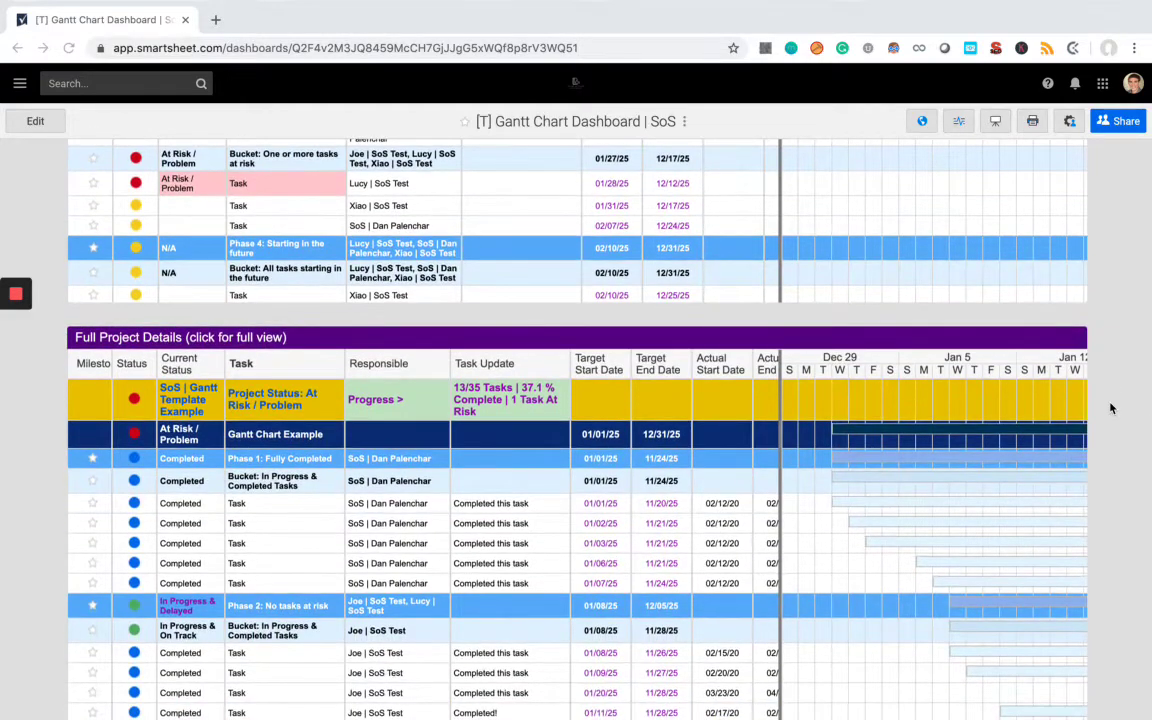
pyautogui.scroll(6, 1110, 408)
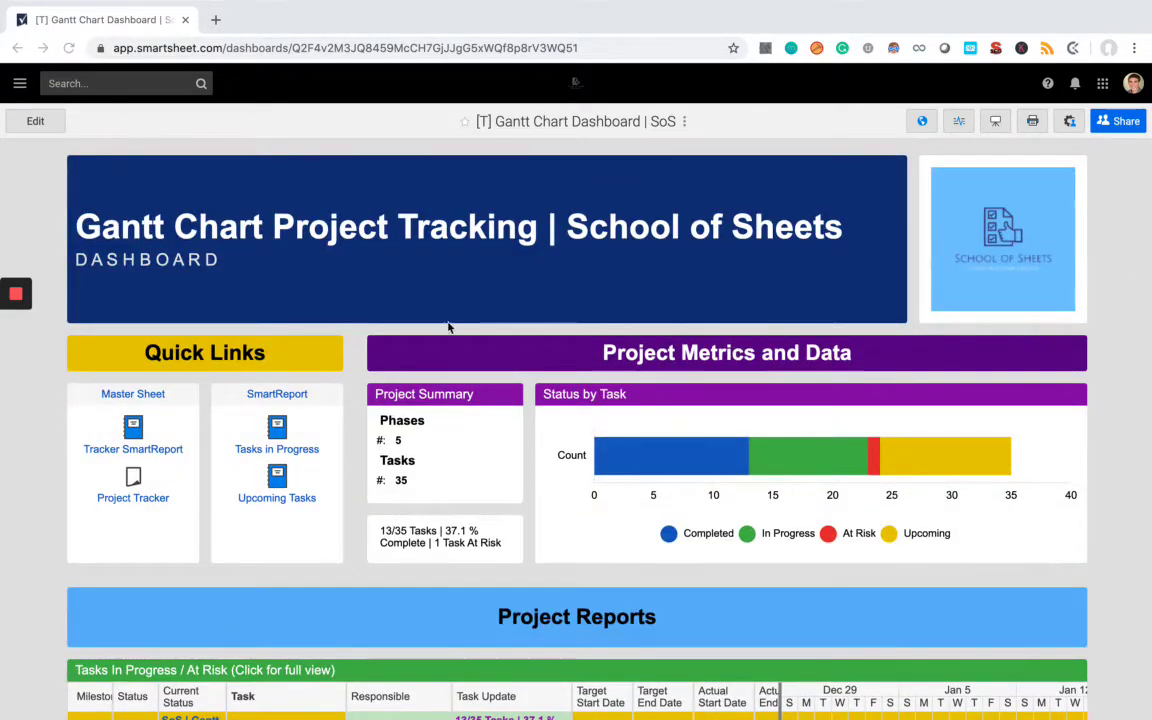
# Step: Open the Project Tracker sheet from the dashboard's Quick Links
pyautogui.click(135, 490)
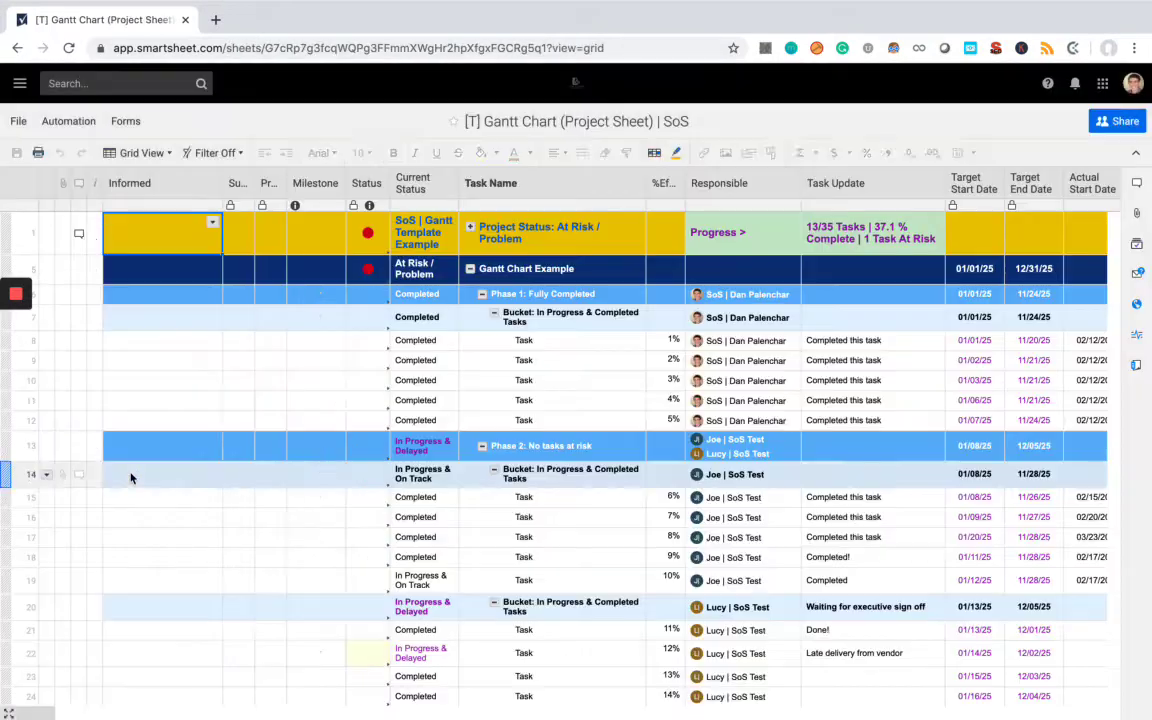
pyautogui.moveTo(16, 300)
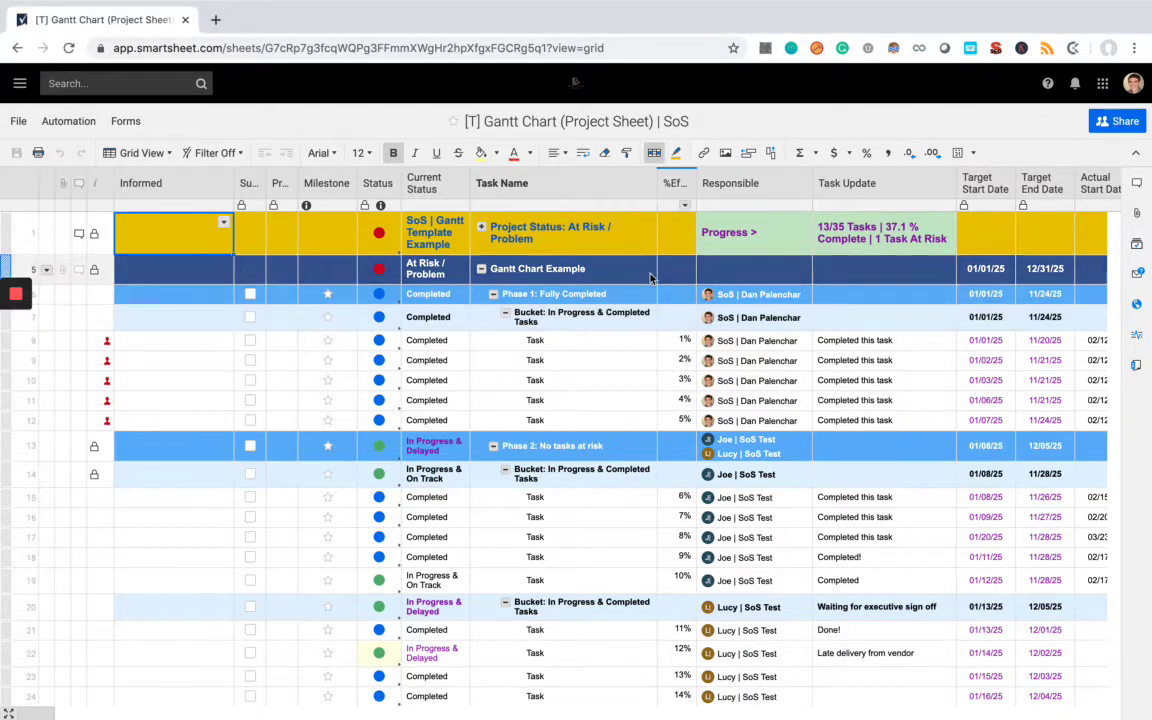
# Step: Collapse every row in the sheet from the Task Name column menu
pyautogui.rightClick(514, 188)
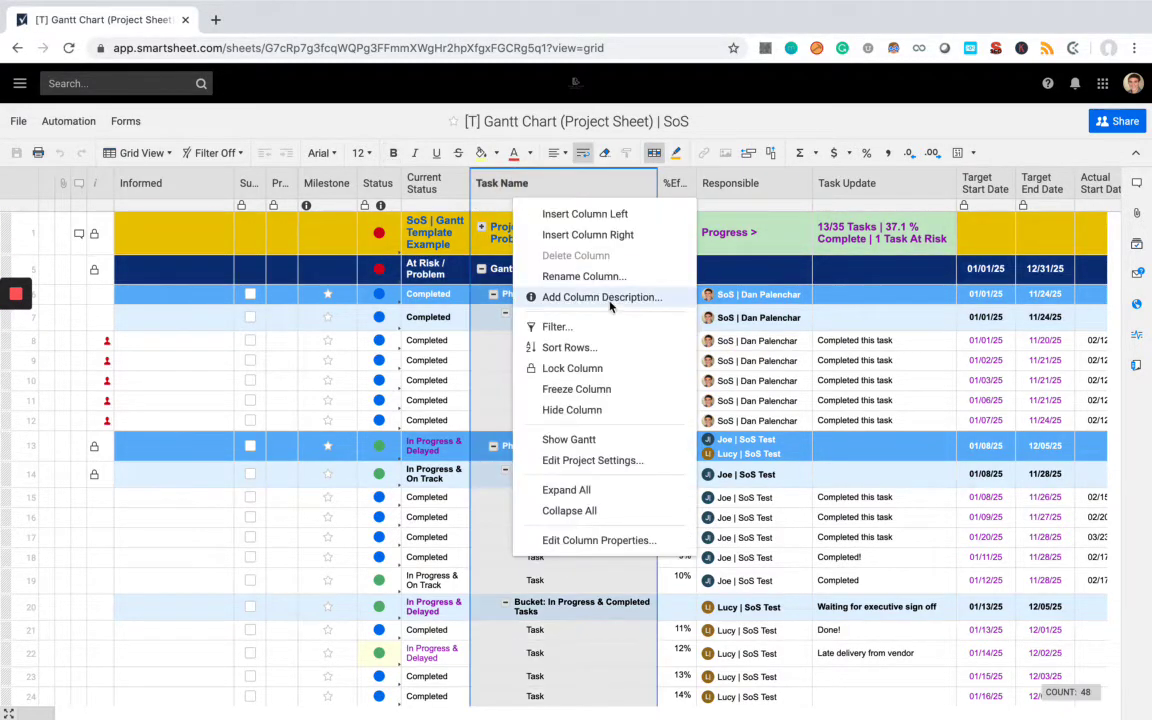
pyautogui.click(590, 511)
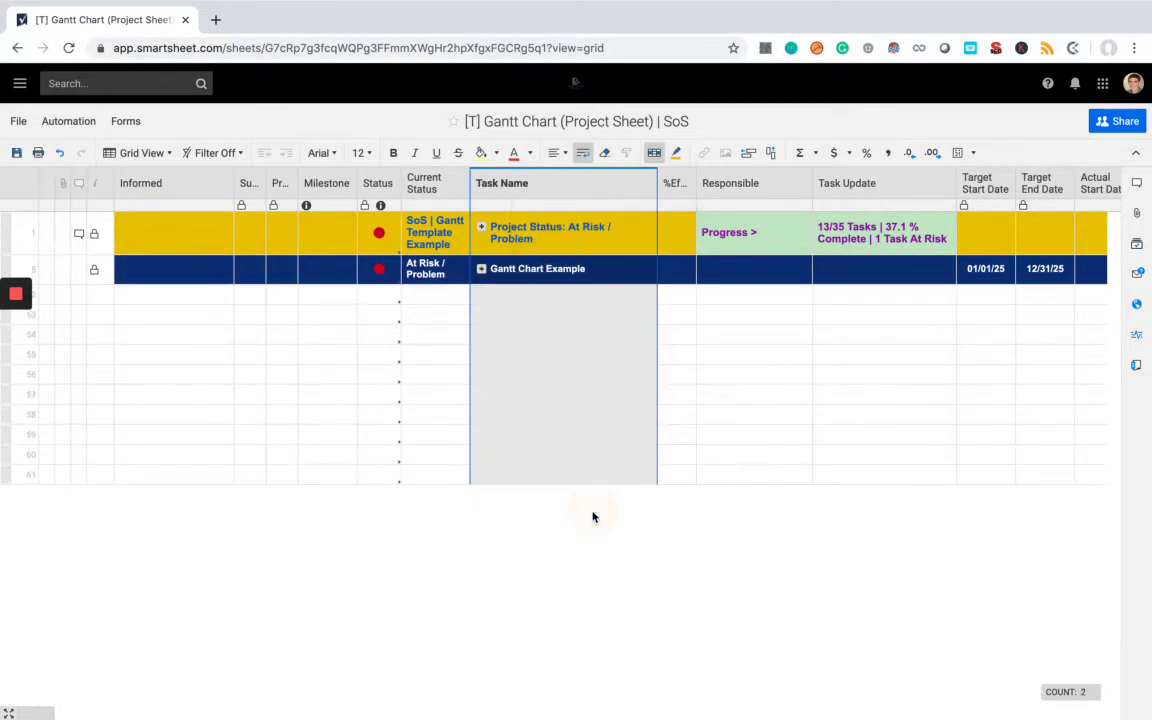
pyautogui.click(592, 389)
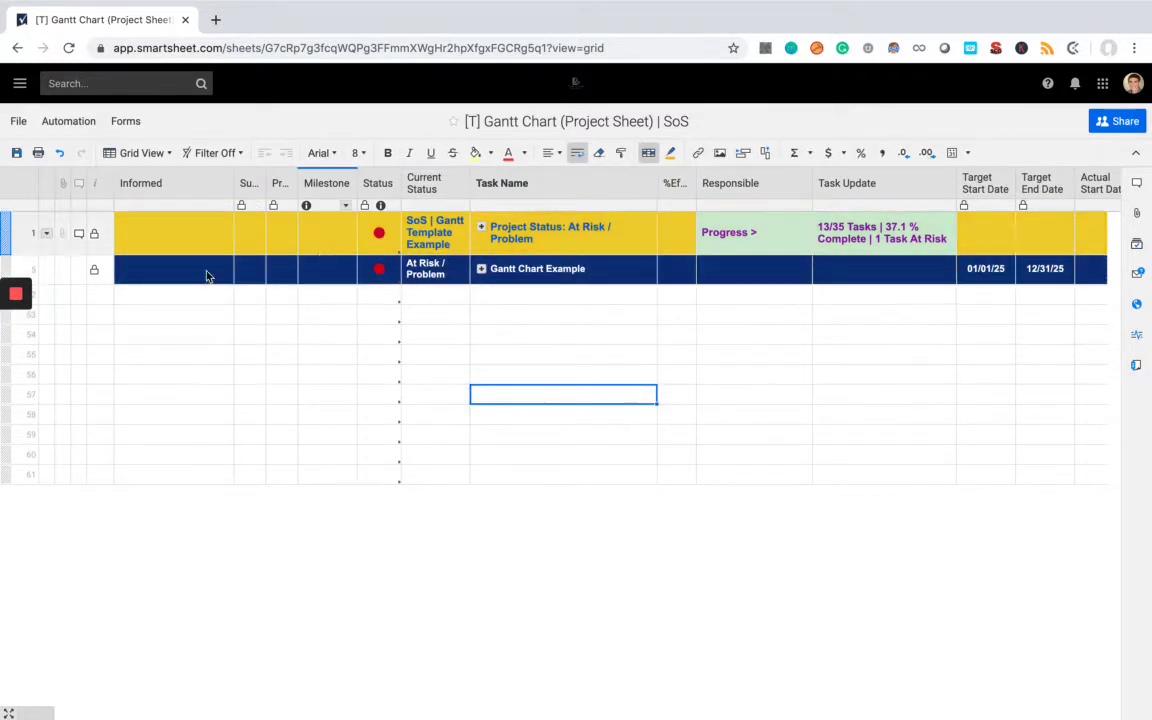
# Step: Expand Gantt Chart Example, indent the Bucket row under Phase 3, and save the sheet
pyautogui.click(481, 269)
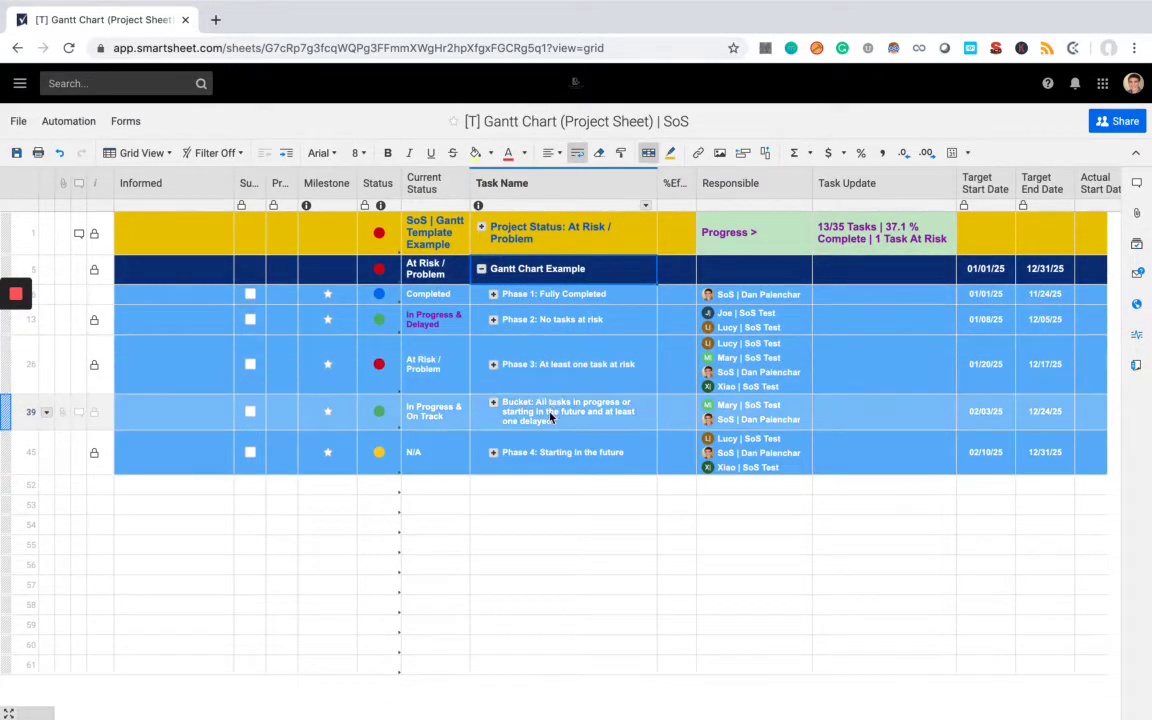
pyautogui.click(548, 410)
pyautogui.click(287, 155)
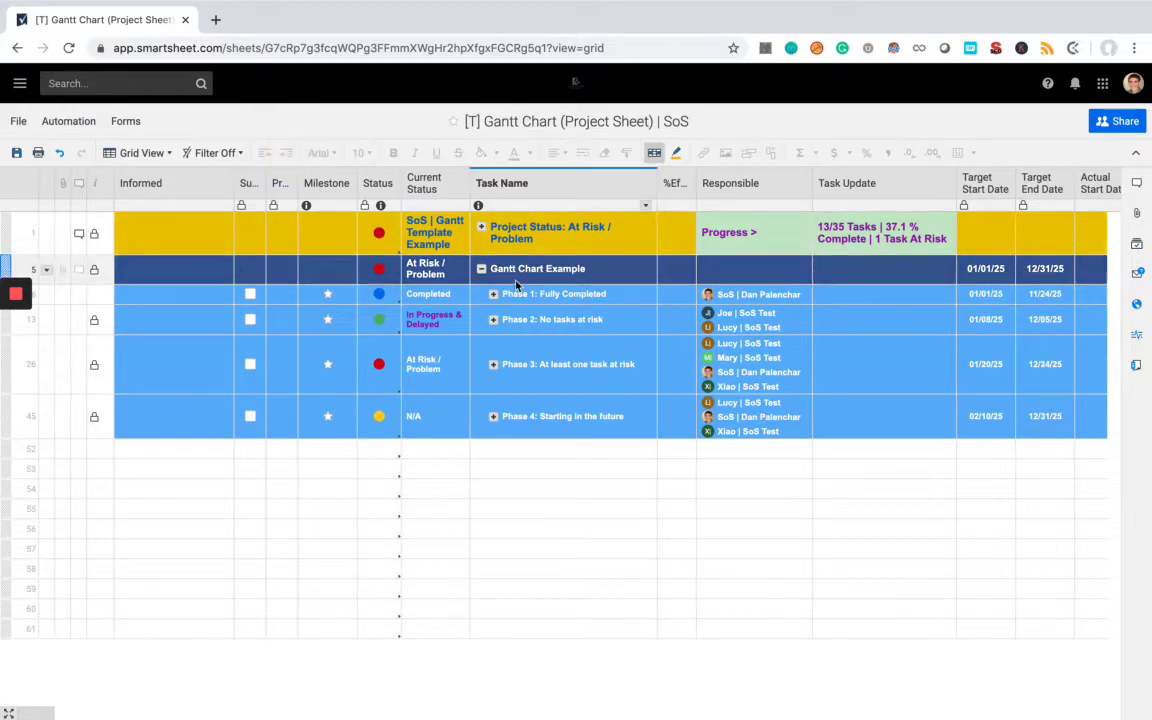
pyautogui.click(16, 153)
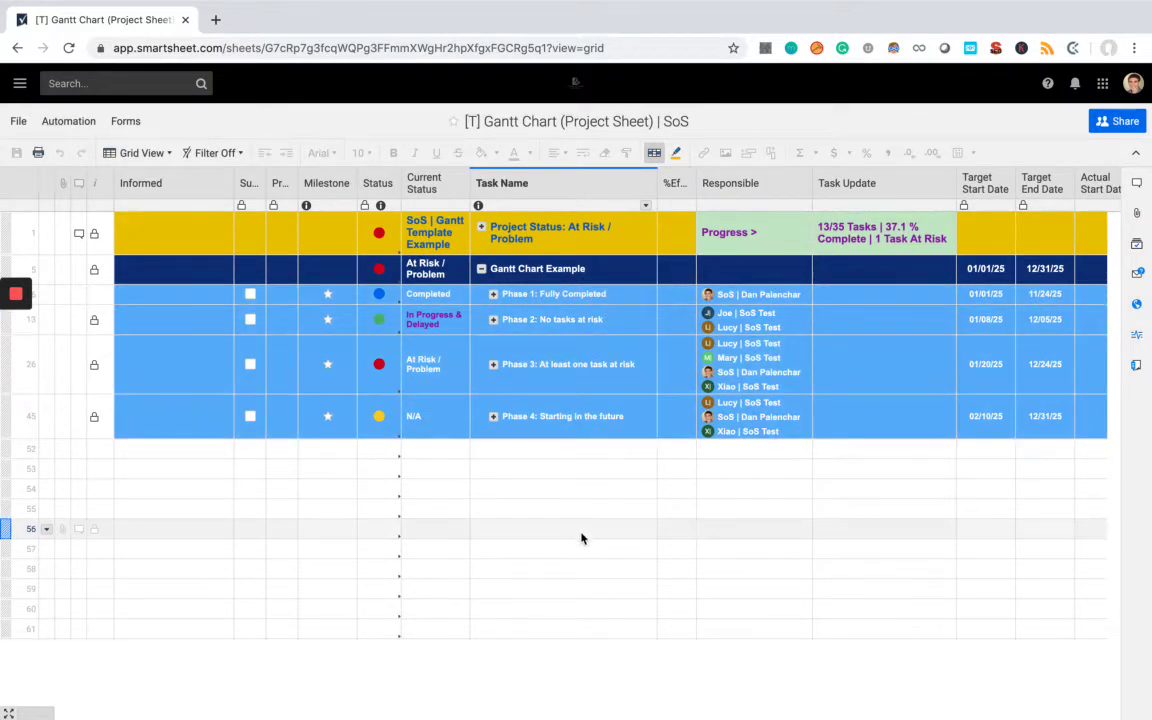
pyautogui.click(599, 294)
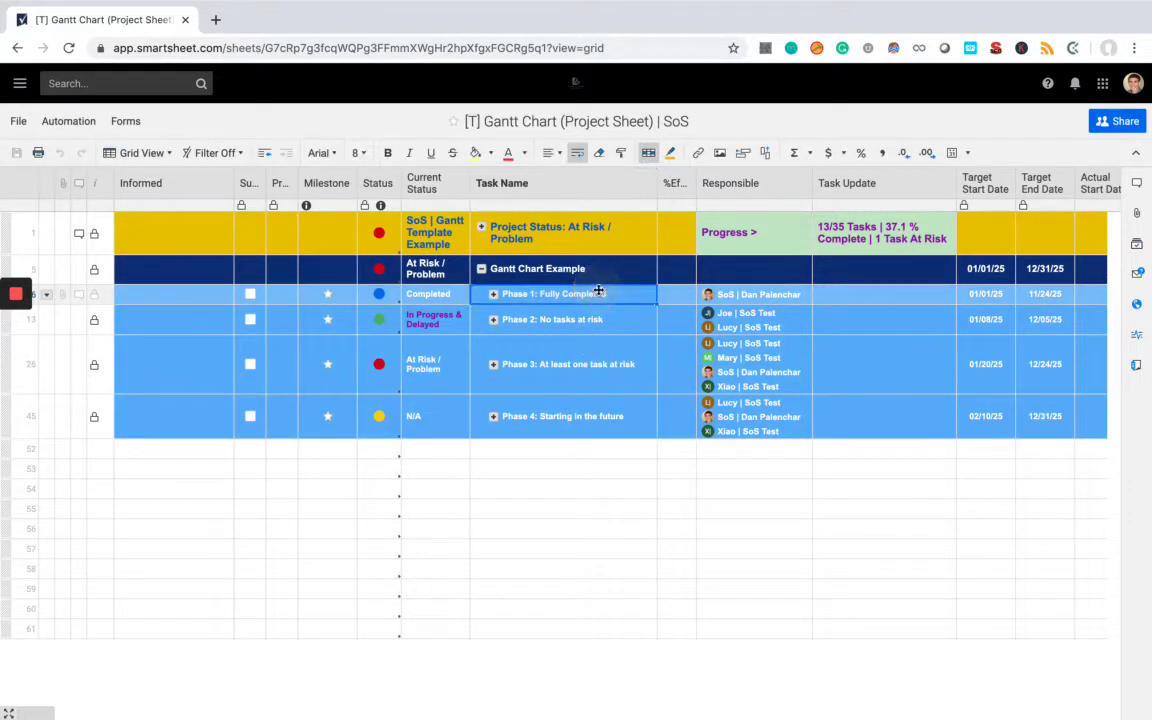
pyautogui.click(449, 295)
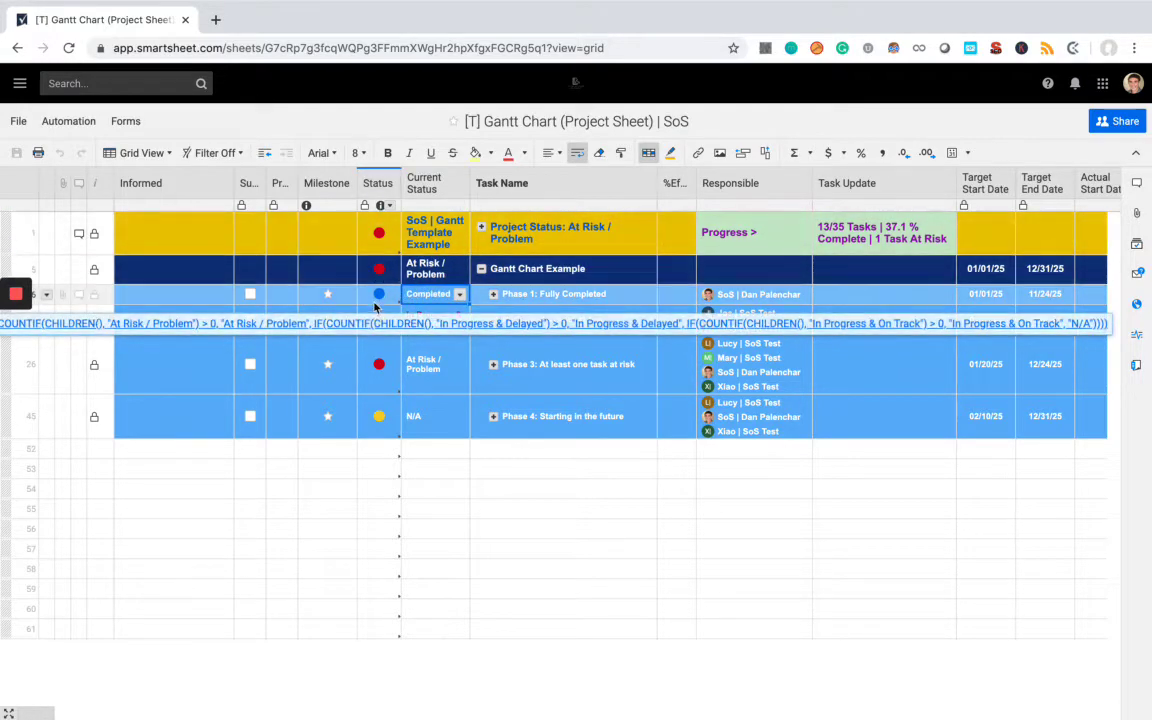
pyautogui.click(379, 294)
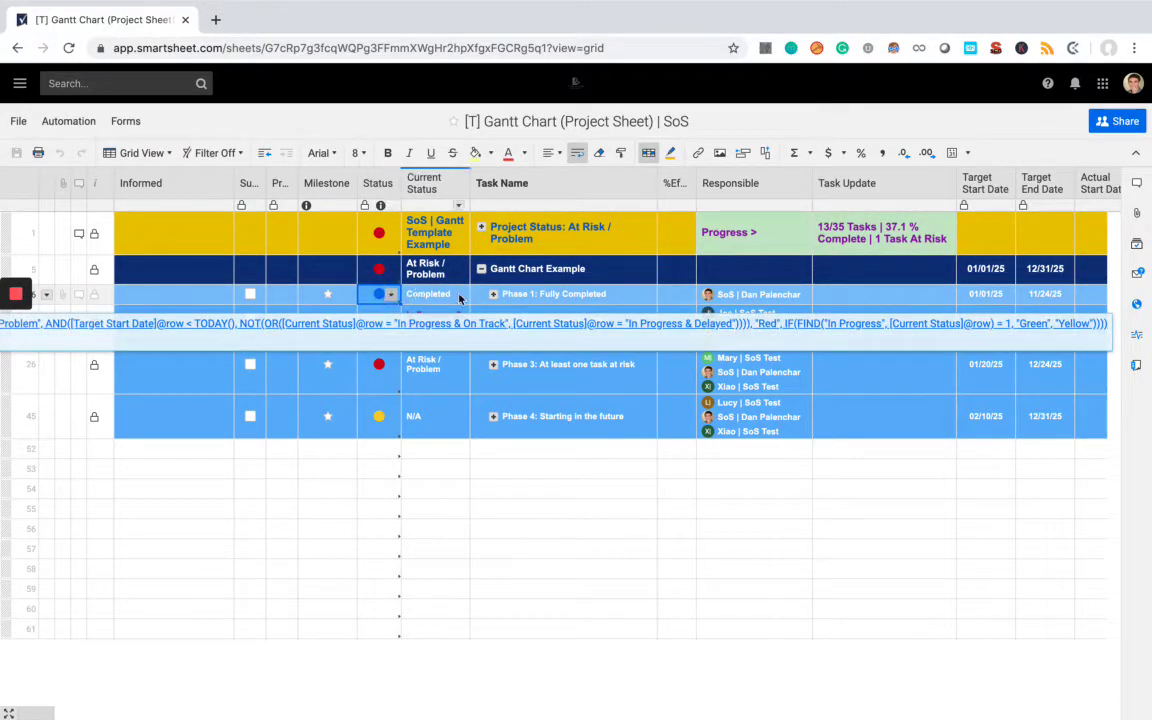
pyautogui.click(586, 296)
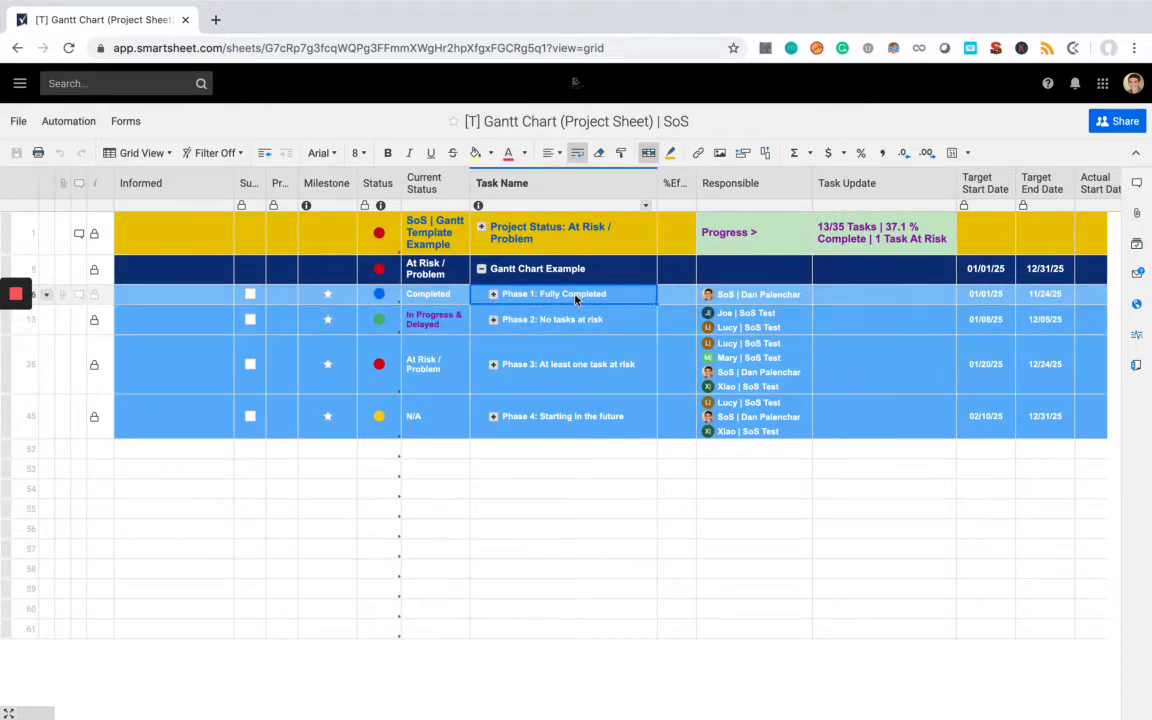
pyautogui.click(614, 321)
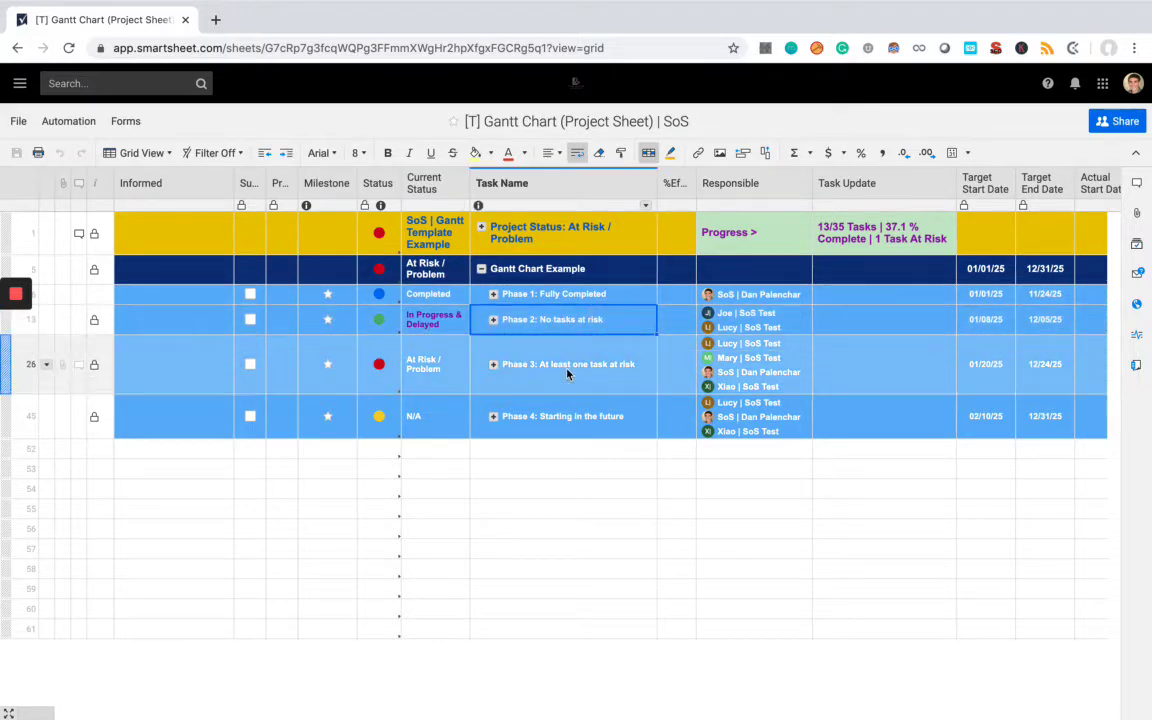
pyautogui.click(567, 372)
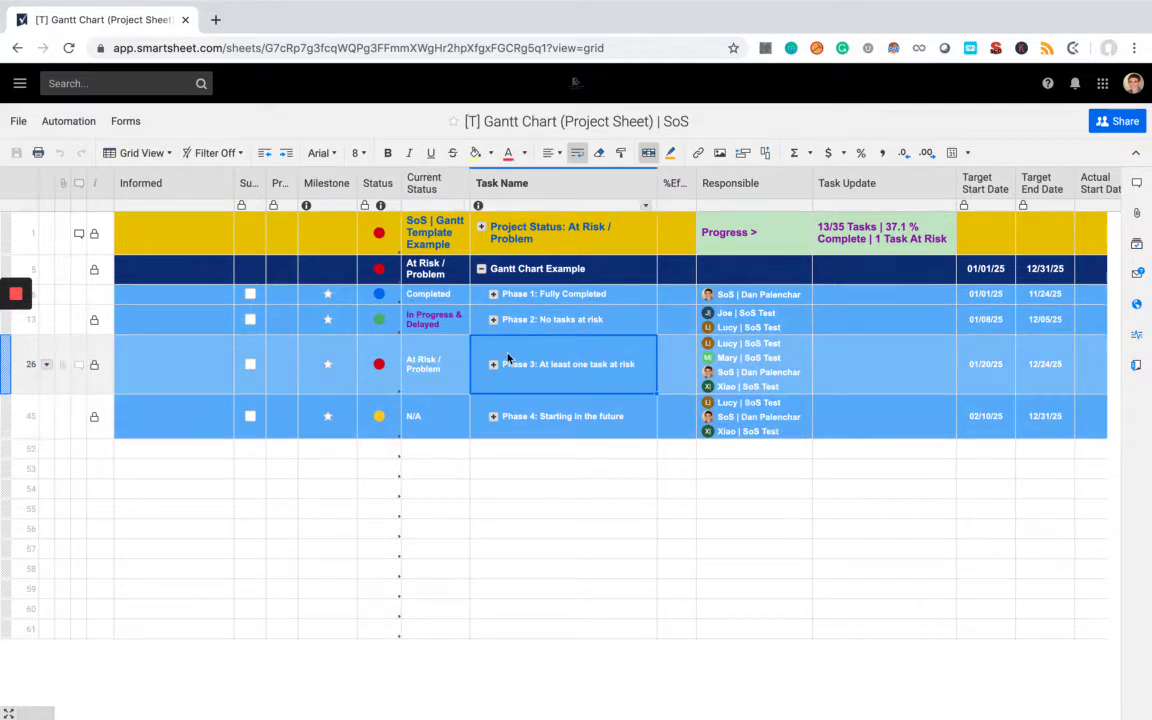
pyautogui.click(516, 416)
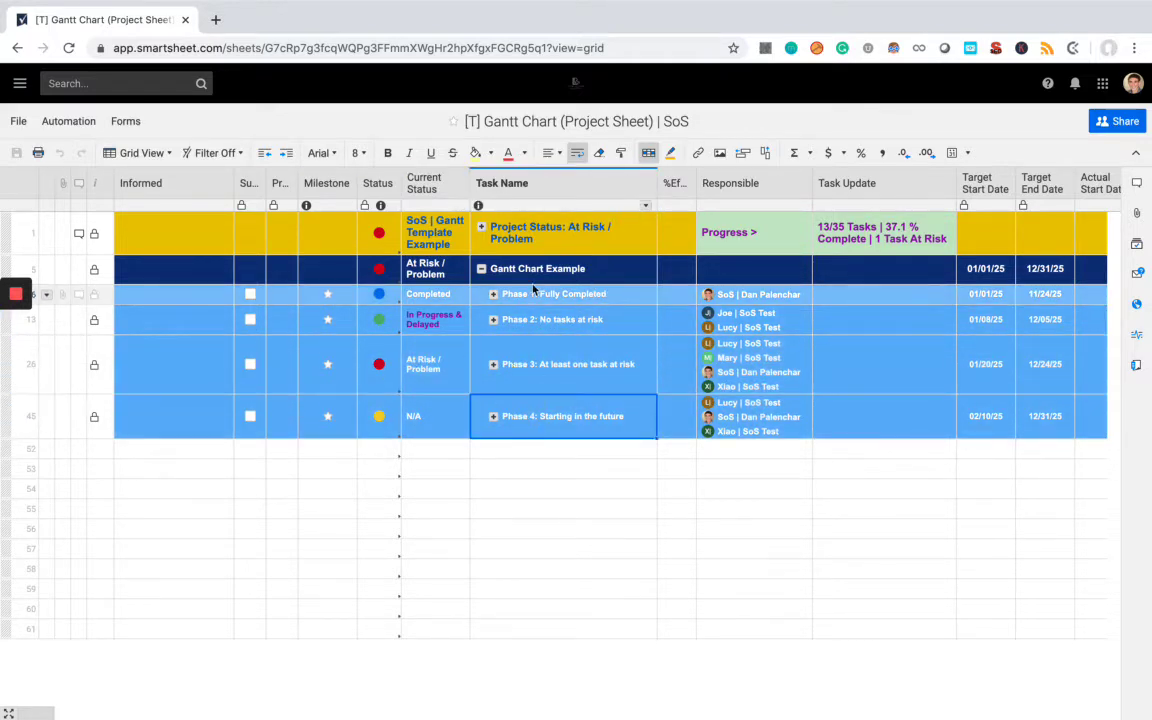
# Step: Peek at Phase 1's Bucket tasks, collapse it, then expand Phase 2 and its first Bucket
pyautogui.click(493, 294)
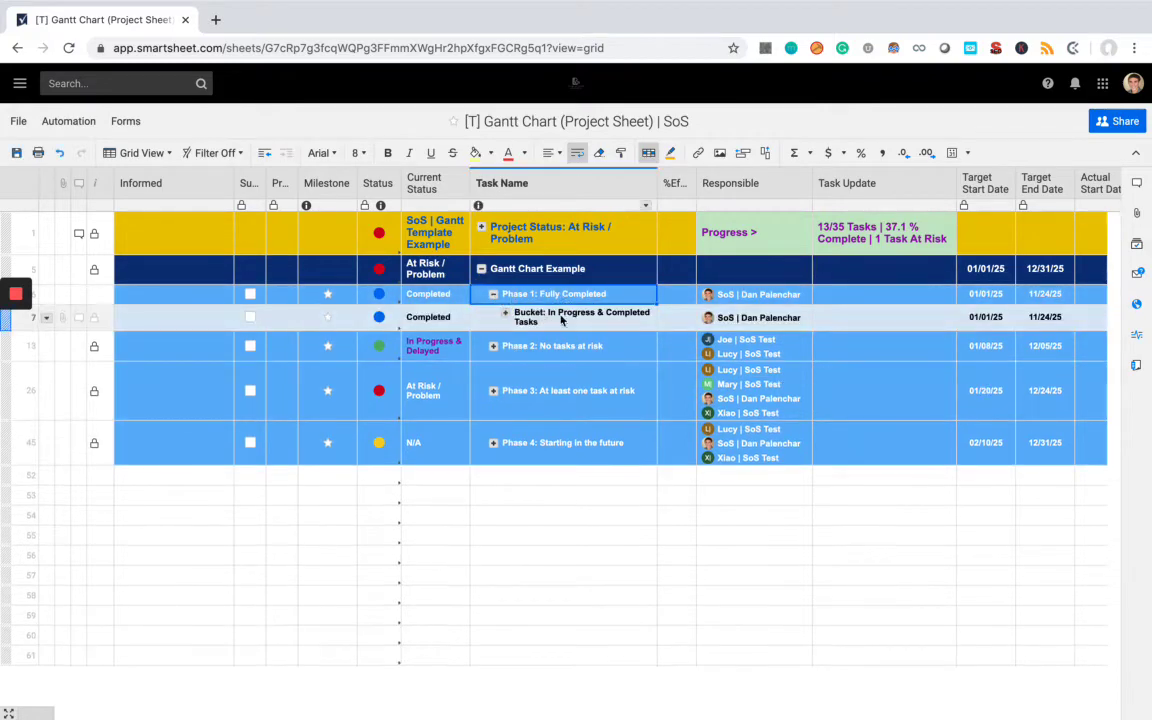
pyautogui.click(560, 316)
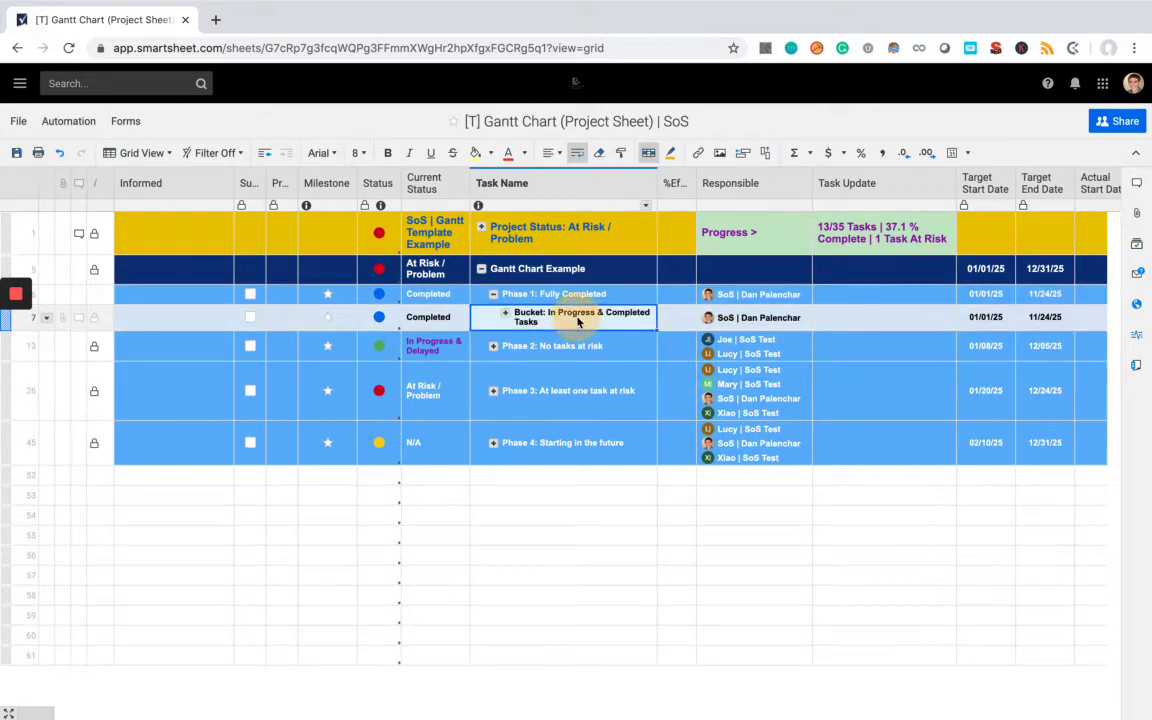
pyautogui.click(506, 314)
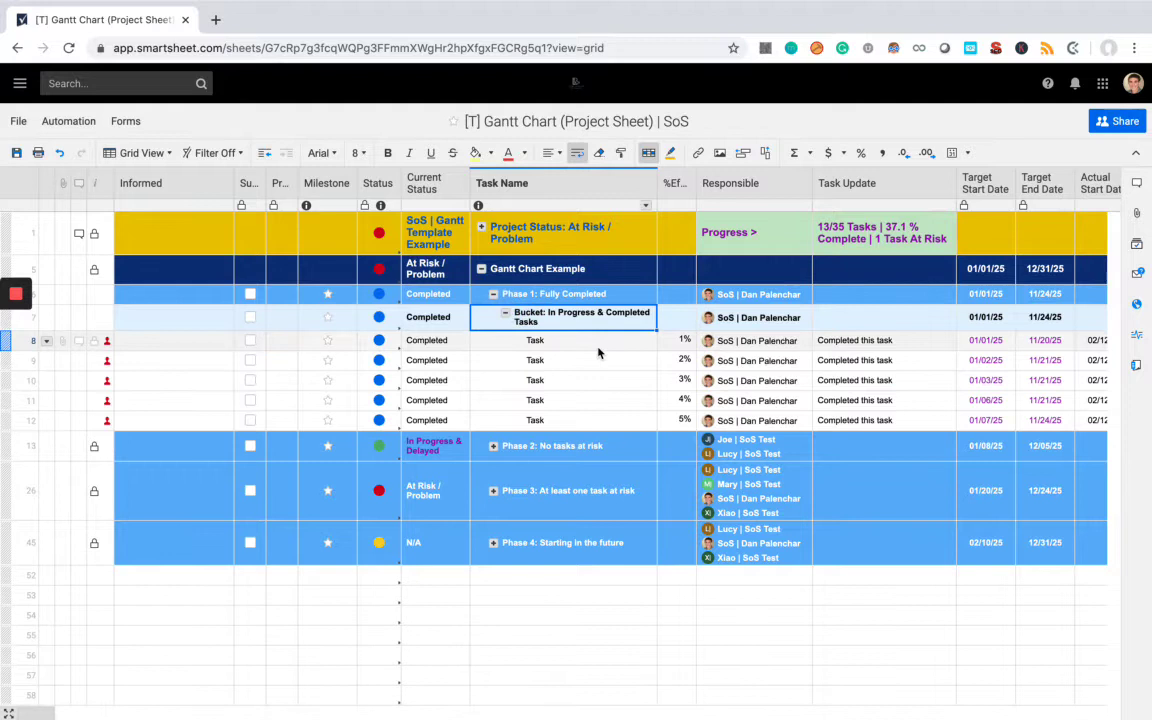
pyautogui.click(506, 317)
pyautogui.click(493, 294)
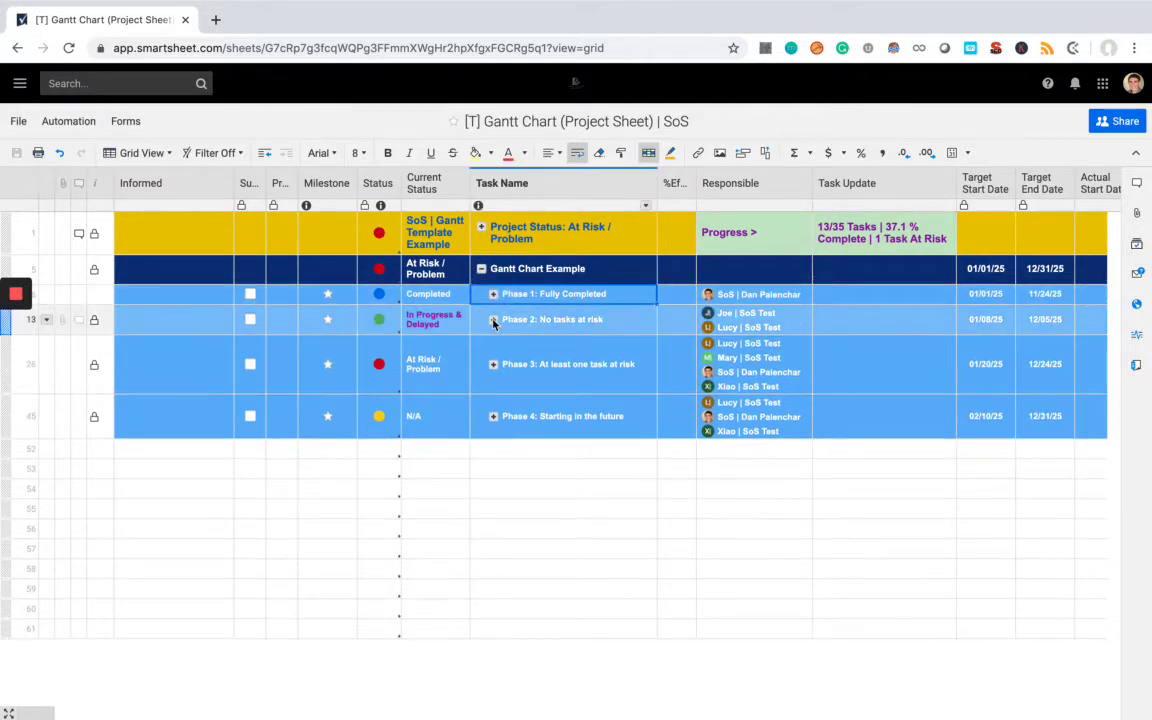
pyautogui.click(493, 320)
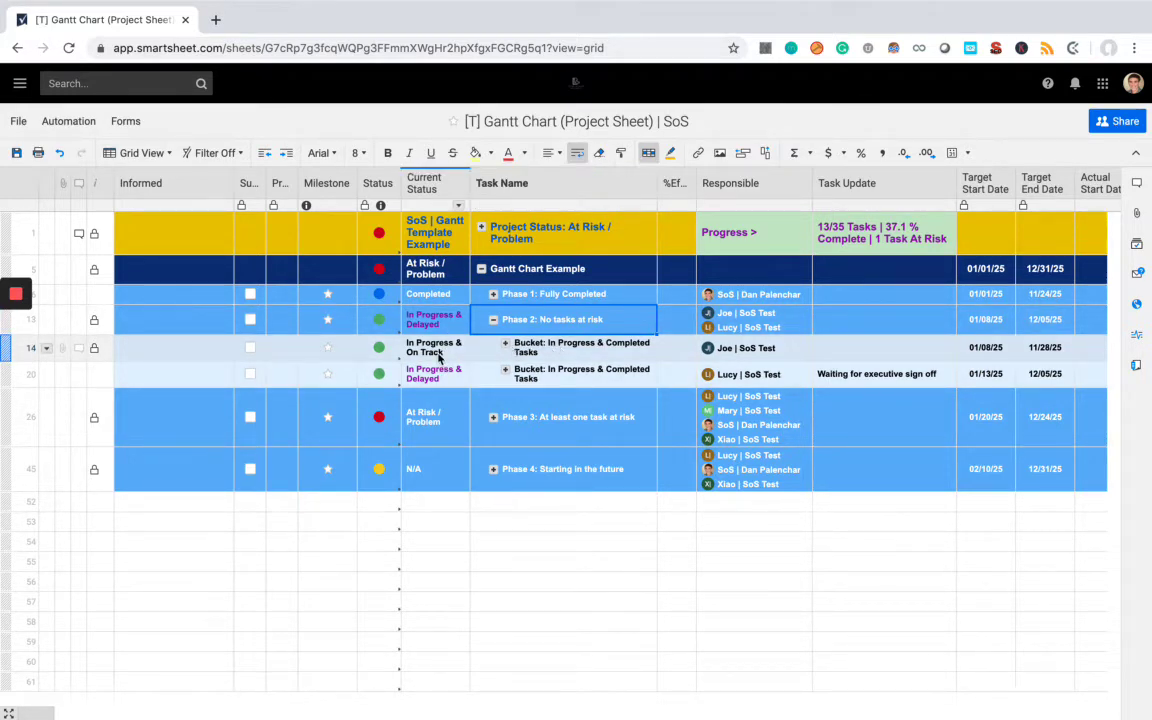
pyautogui.click(506, 344)
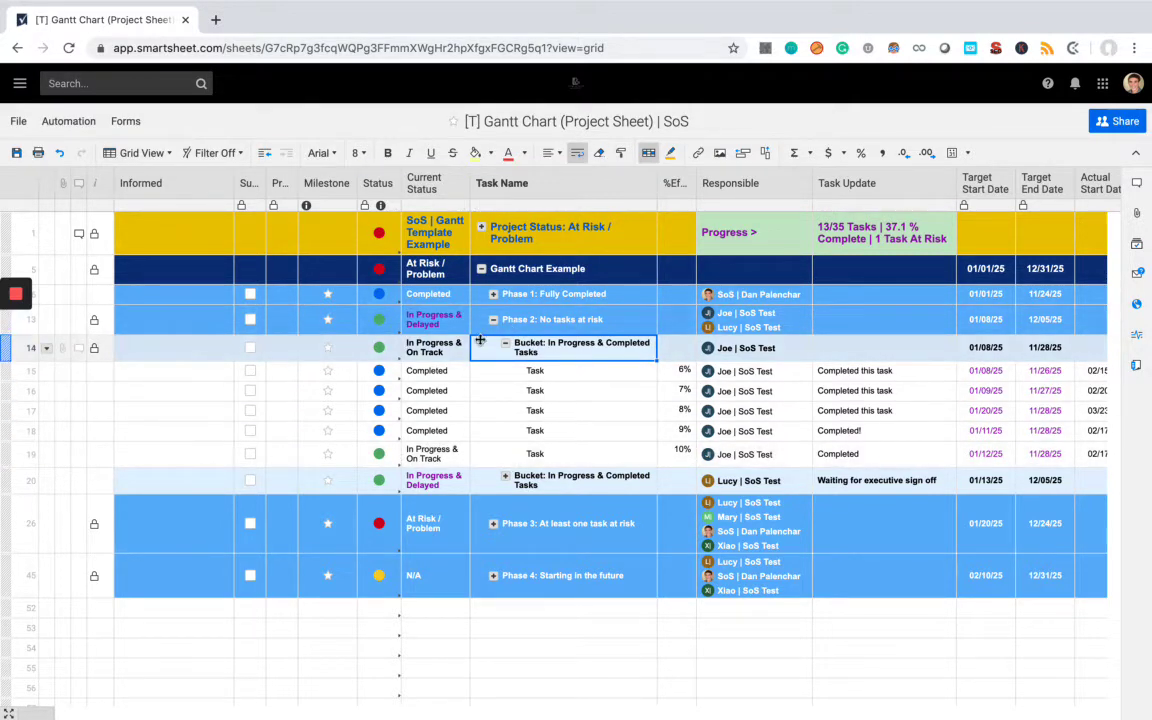
# Step: Set row 19's Current Status to In Progress & On Track
pyautogui.click(460, 461)
pyautogui.click(458, 453)
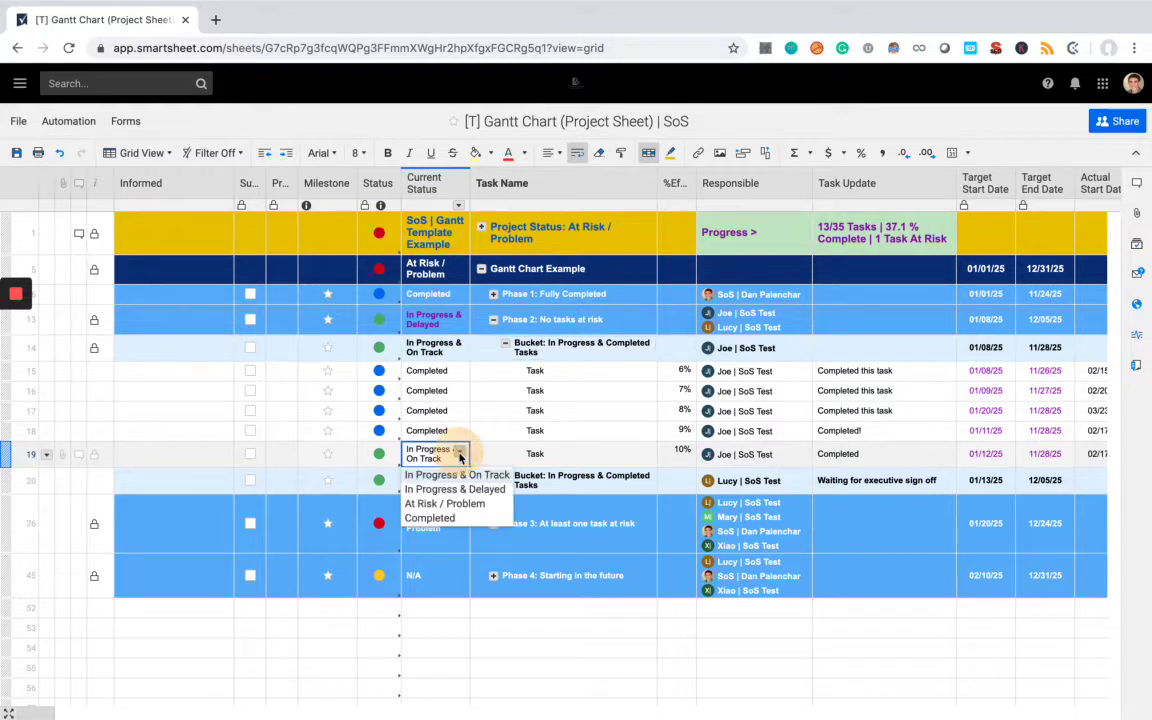
pyautogui.click(441, 519)
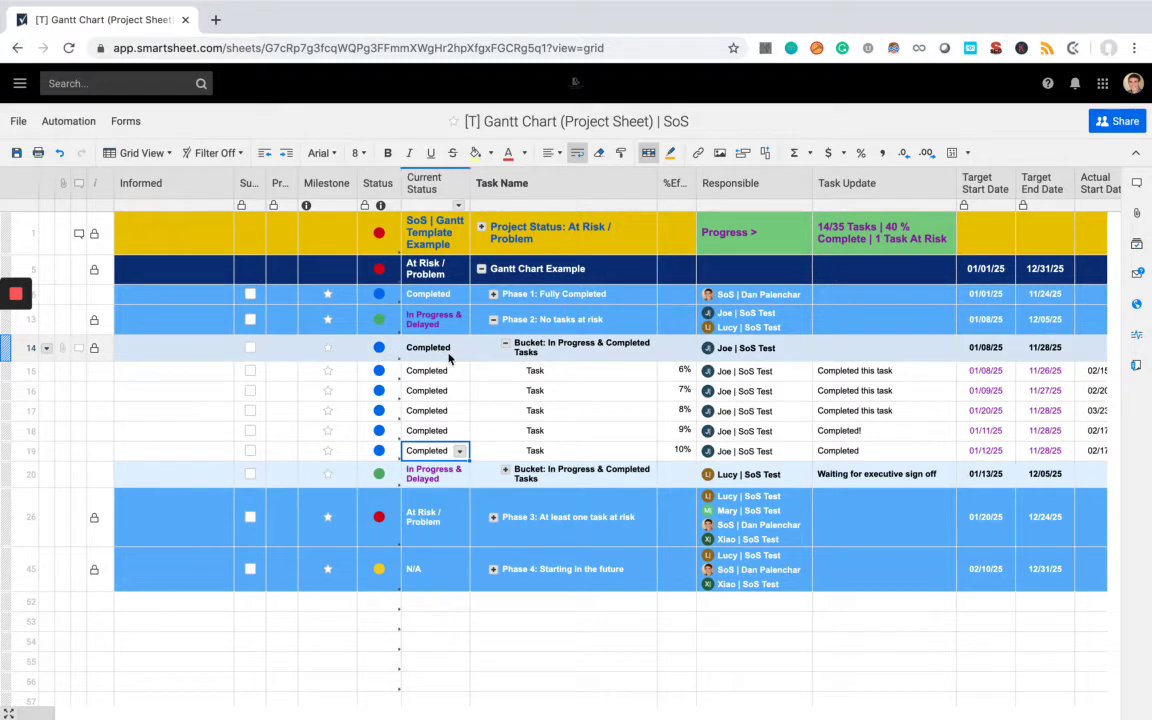
pyautogui.click(459, 451)
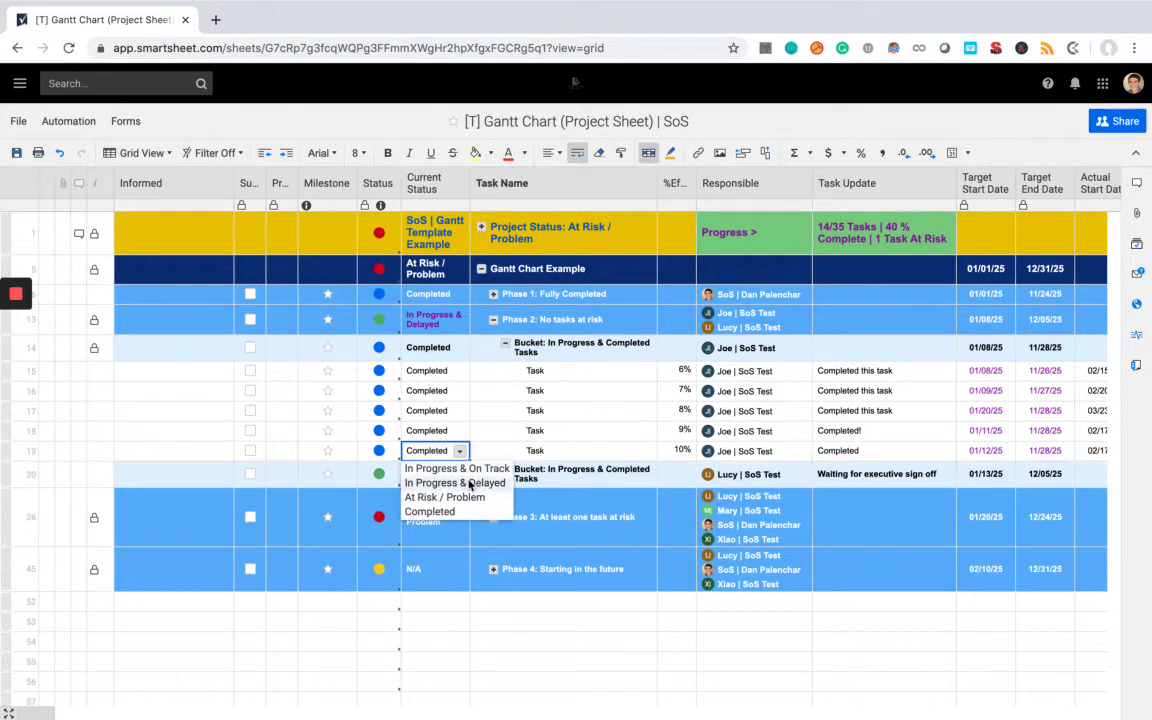
pyautogui.click(465, 468)
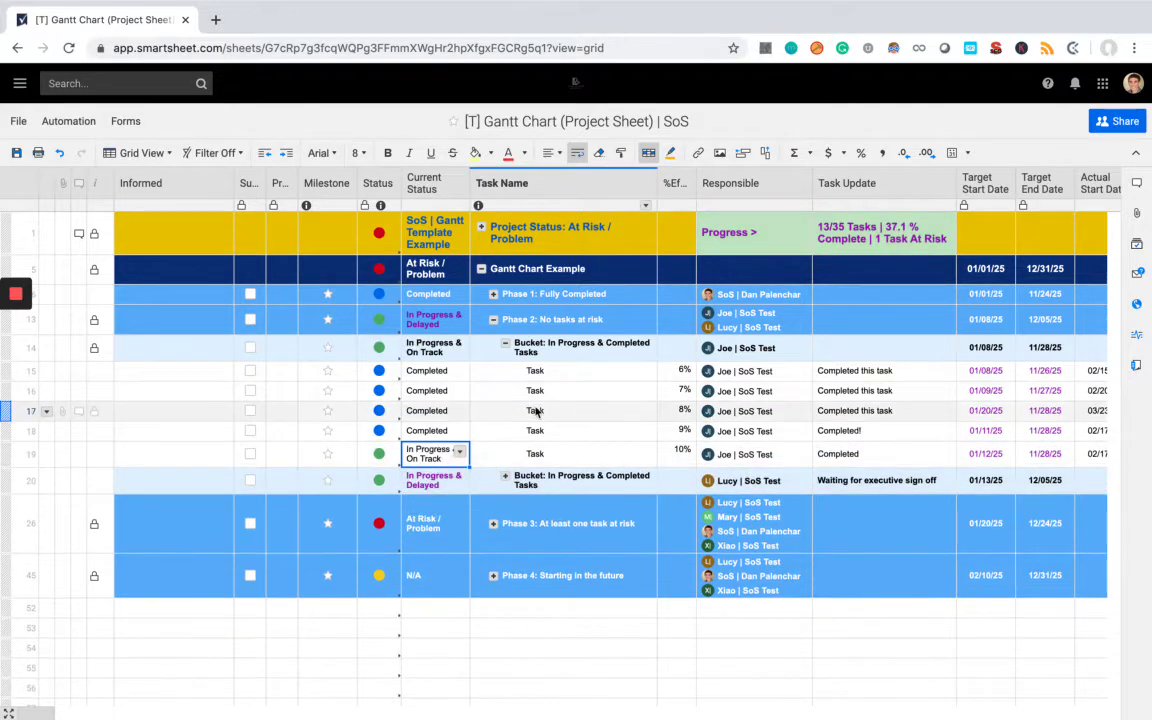
# Step: Expand the row 20 bucket to show its tasks in rows 21–25
pyautogui.scroll(-1, 535, 410)
pyautogui.click(505, 454)
pyautogui.scroll(-1, 617, 403)
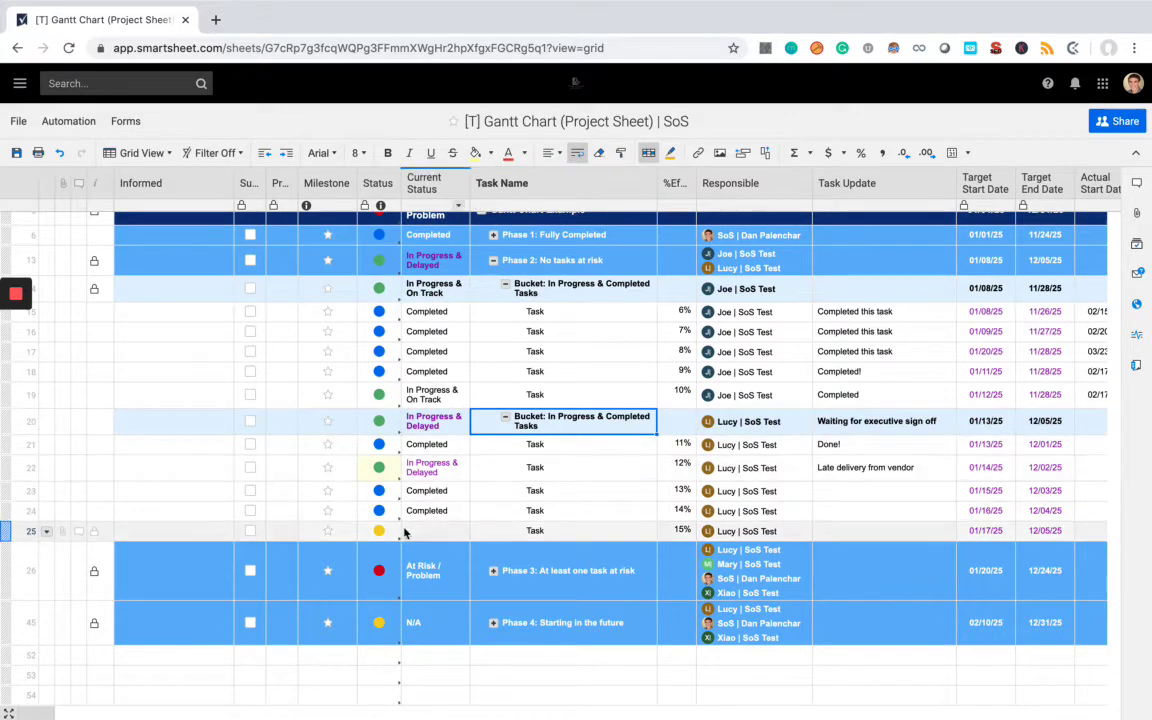
# Step: Set row 23's Current Status to In Progress & On Track
pyautogui.click(451, 476)
pyautogui.click(459, 492)
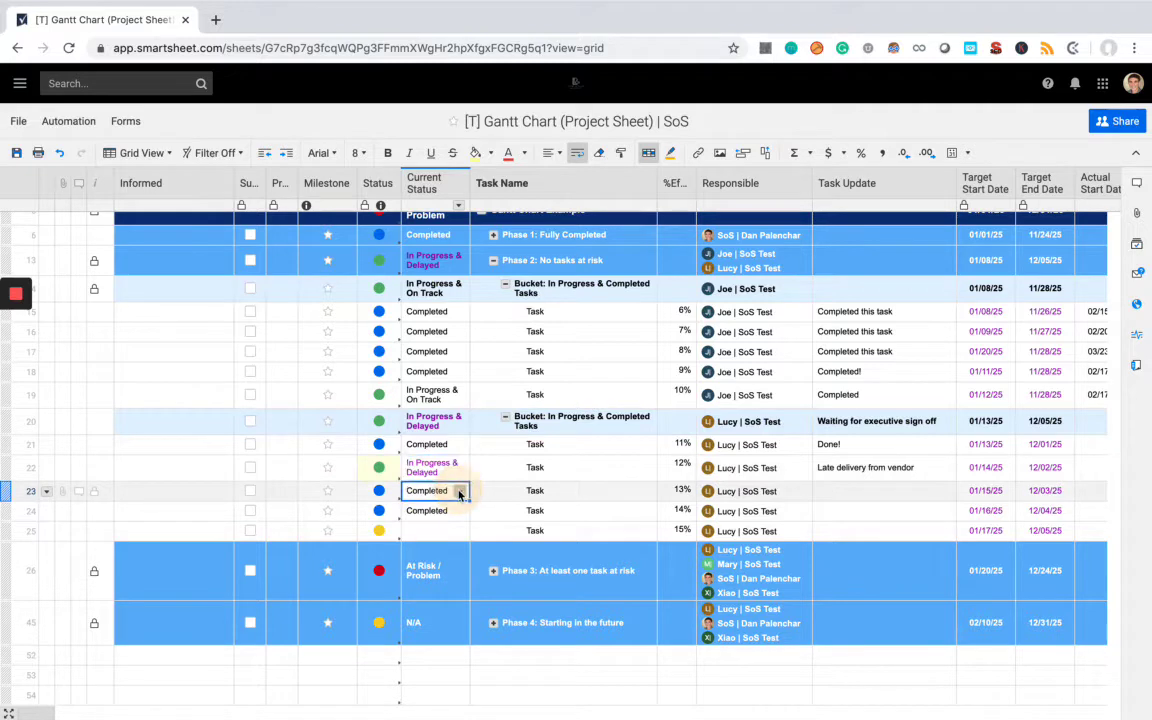
pyautogui.click(459, 492)
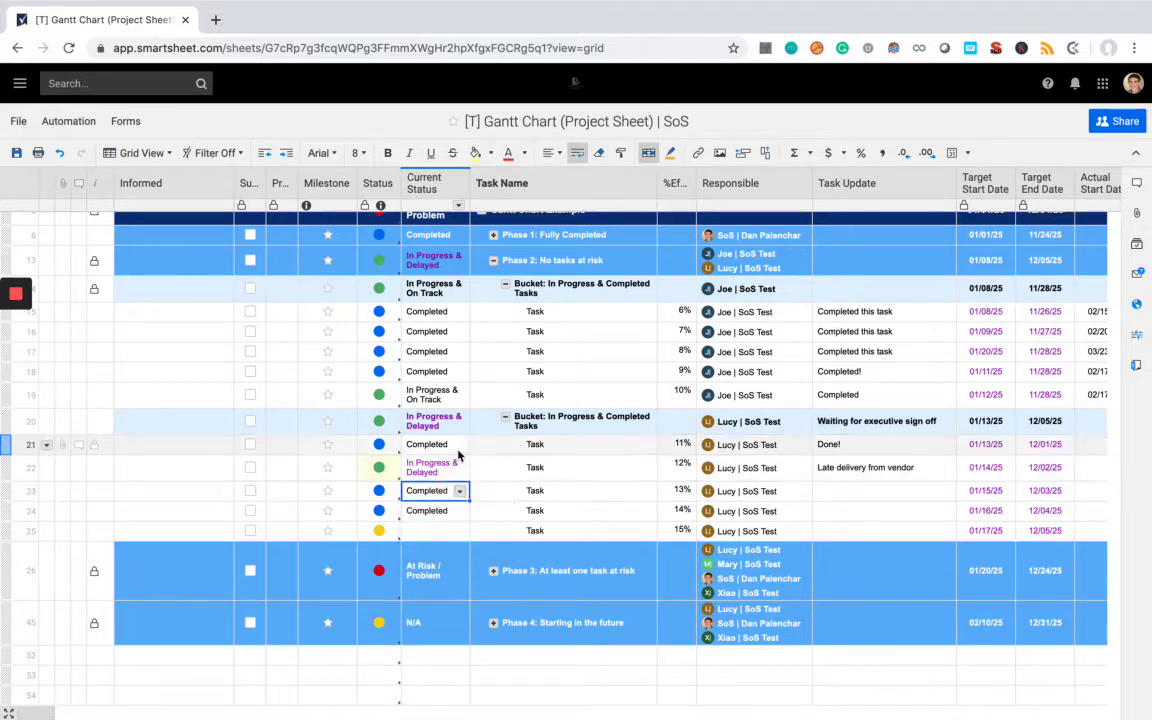
pyautogui.click(458, 446)
pyautogui.click(459, 444)
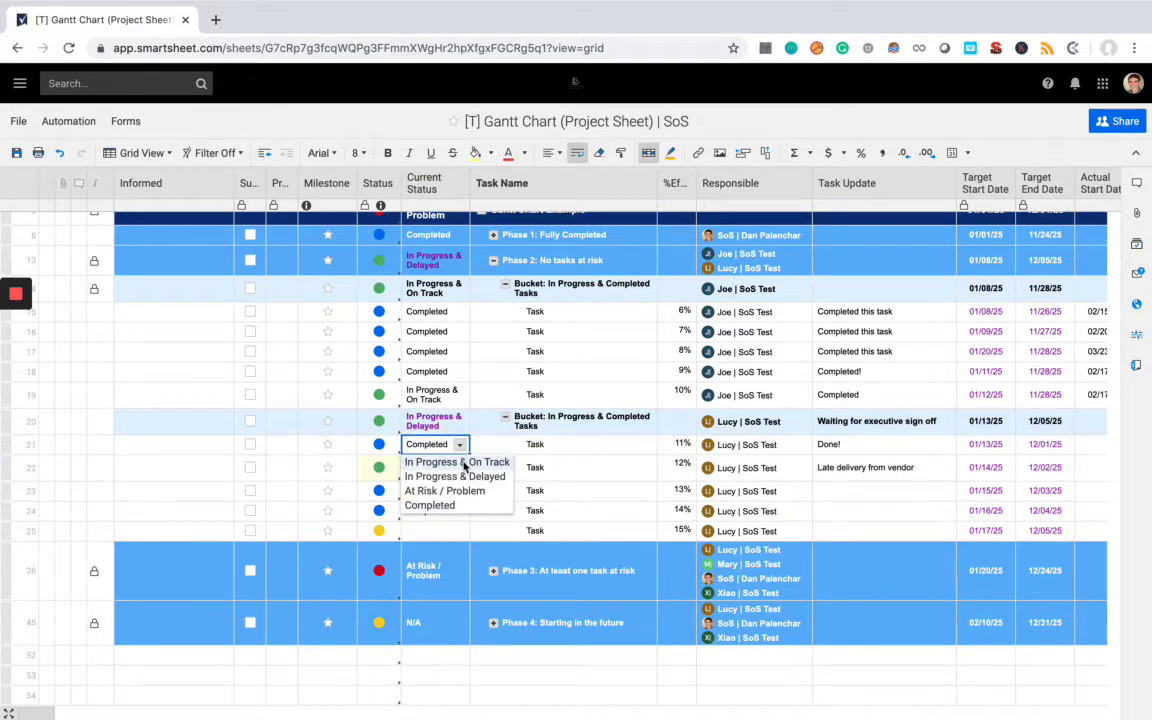
pyautogui.click(545, 470)
pyautogui.click(460, 489)
pyautogui.click(460, 490)
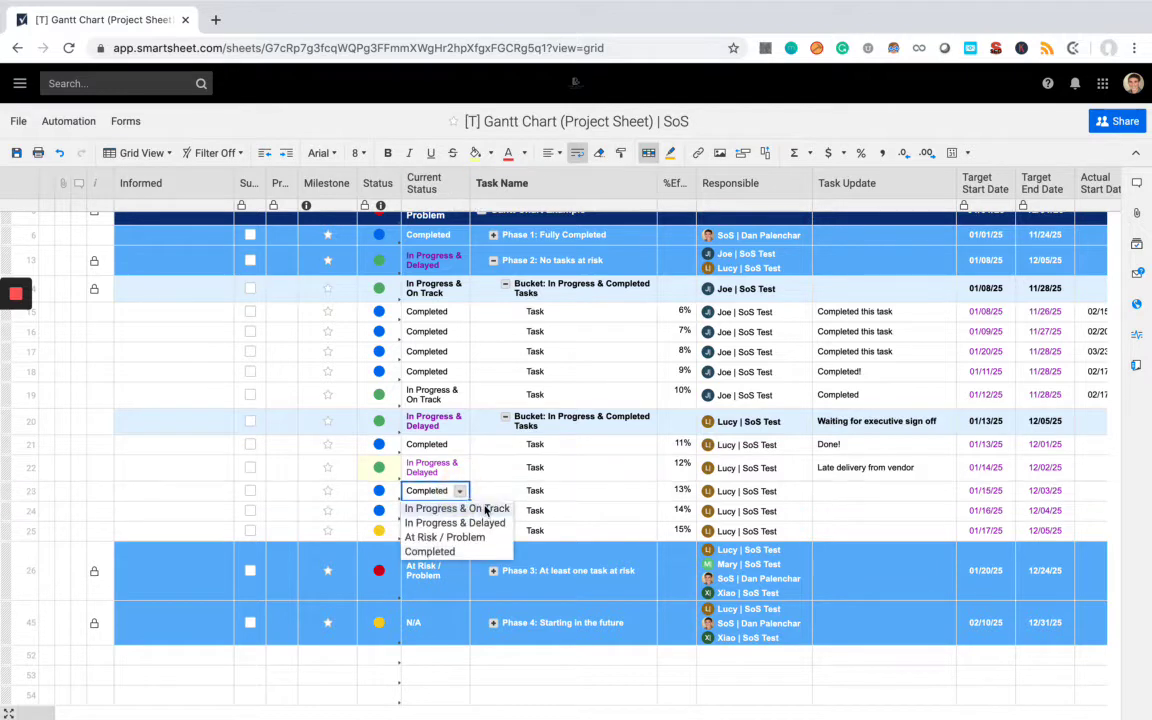
pyautogui.click(482, 508)
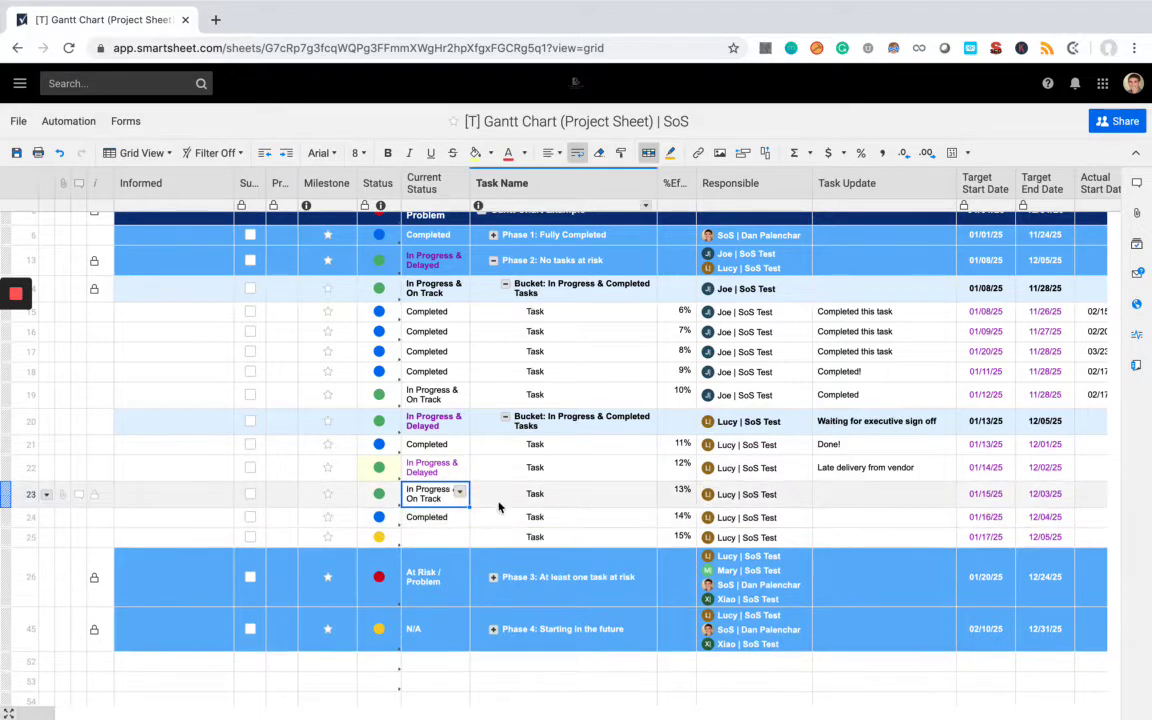
# Step: Inspect row 20's status rollup formula, then collapse the row 14 and row 20 buckets
pyautogui.click(434, 426)
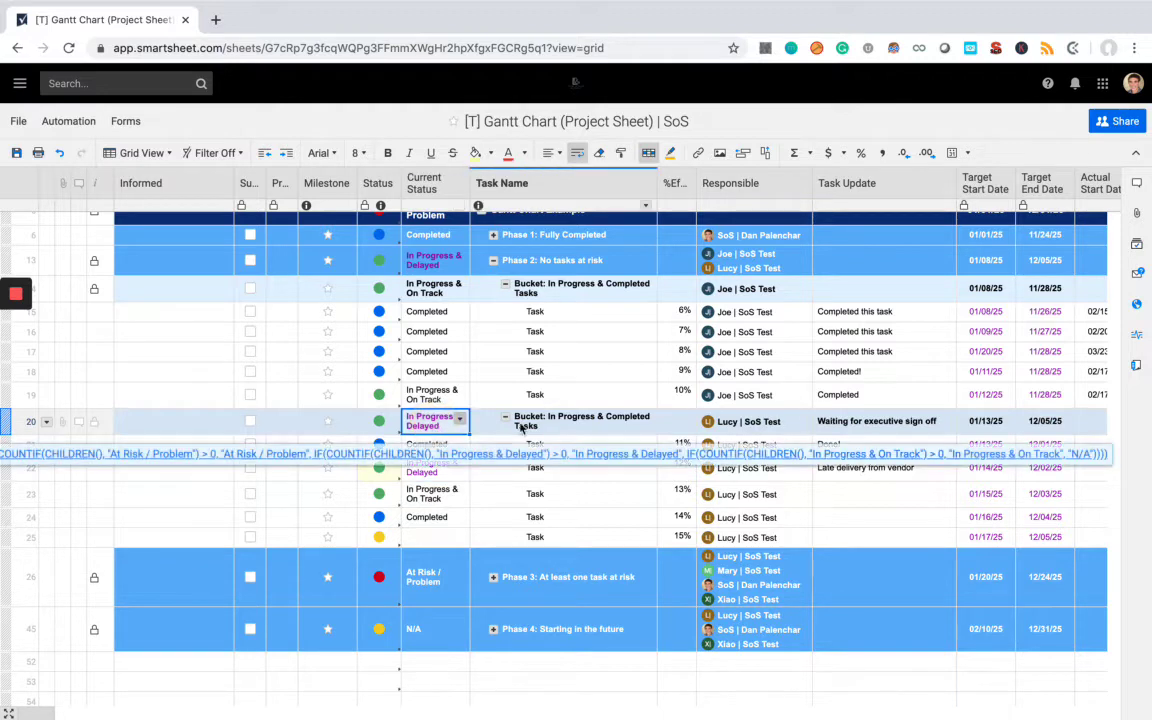
pyautogui.click(445, 517)
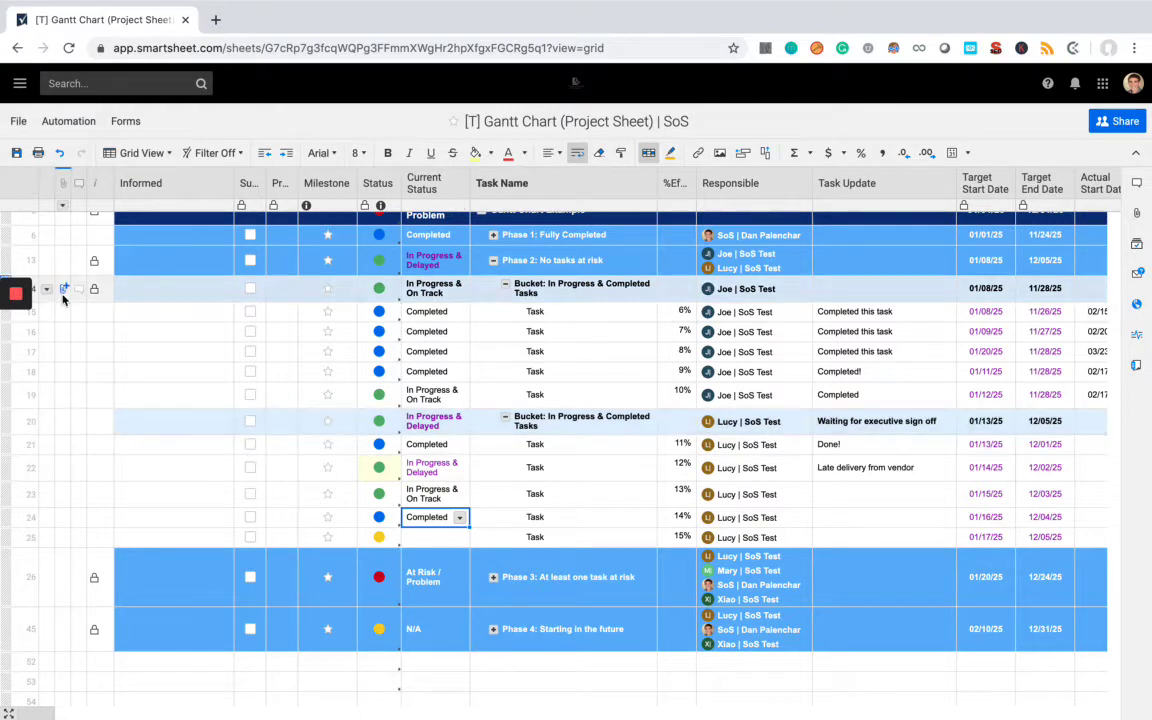
pyautogui.moveTo(15, 300)
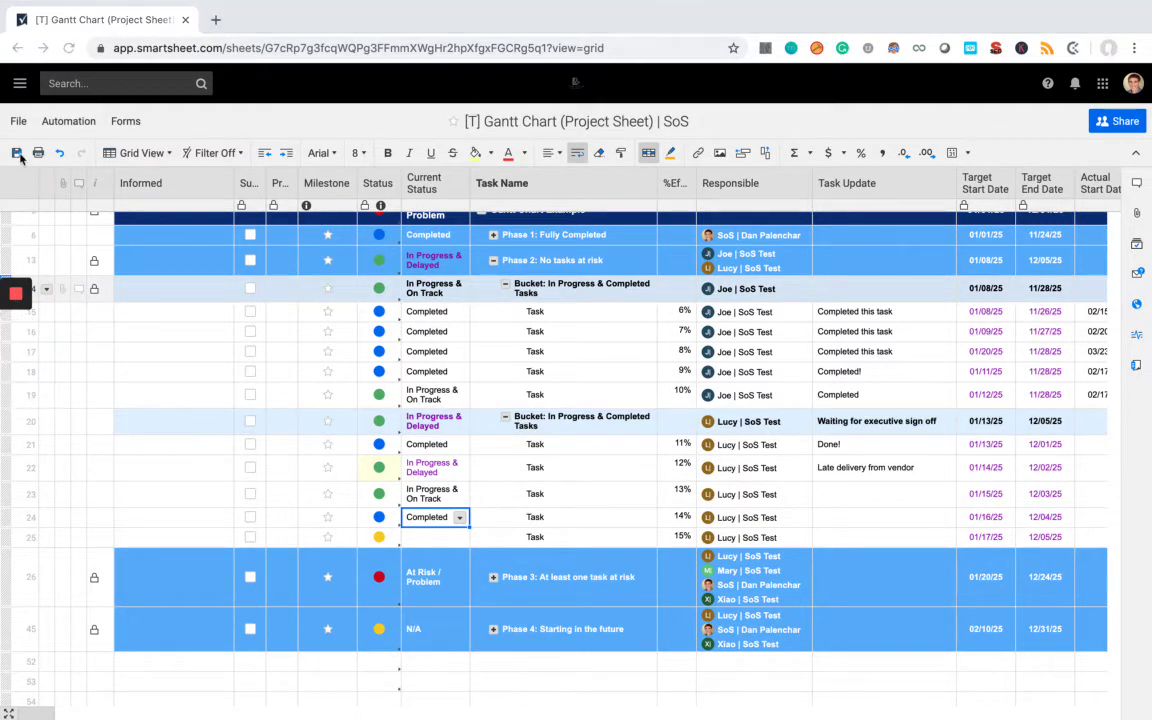
pyautogui.click(505, 288)
pyautogui.click(505, 314)
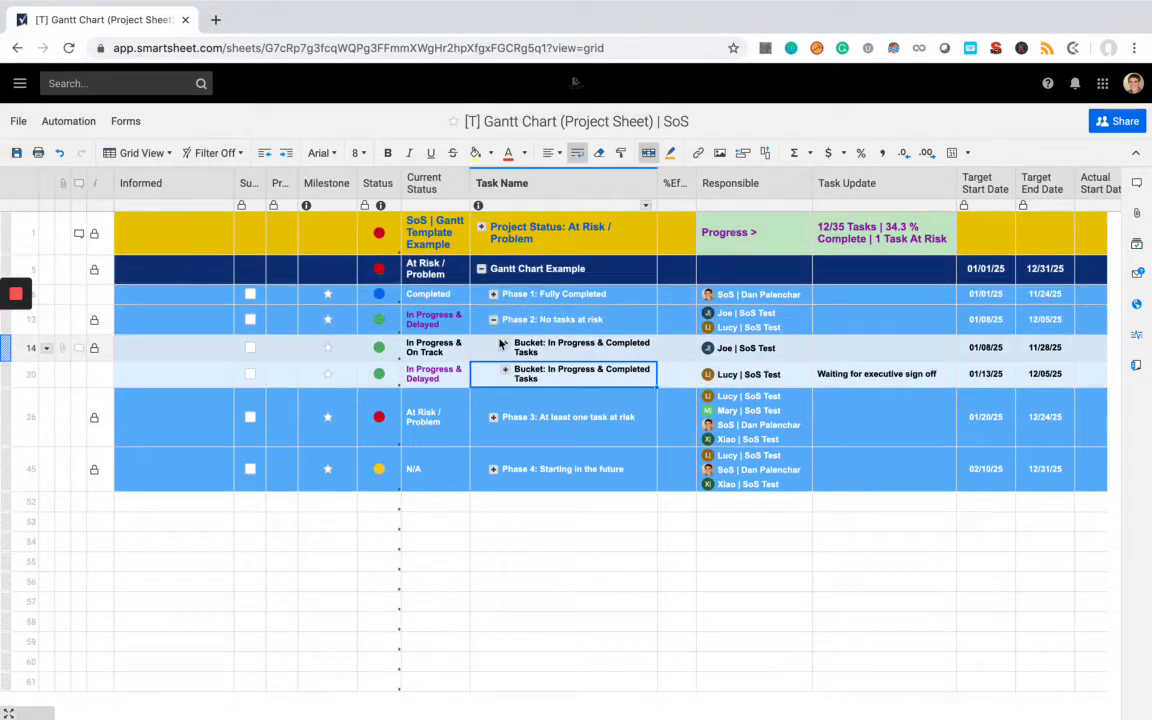
# Step: Collapse Phase 2, expand Phase 3, and open its row 33 bucket after peeking at row 27
pyautogui.click(494, 319)
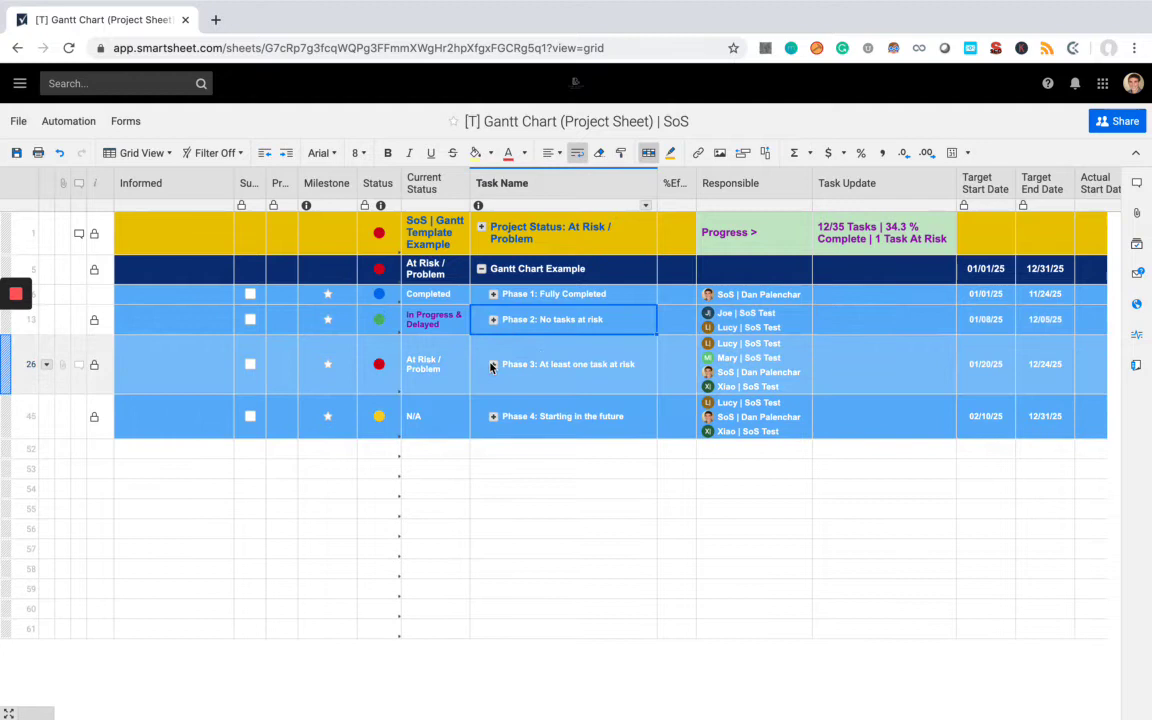
pyautogui.click(492, 364)
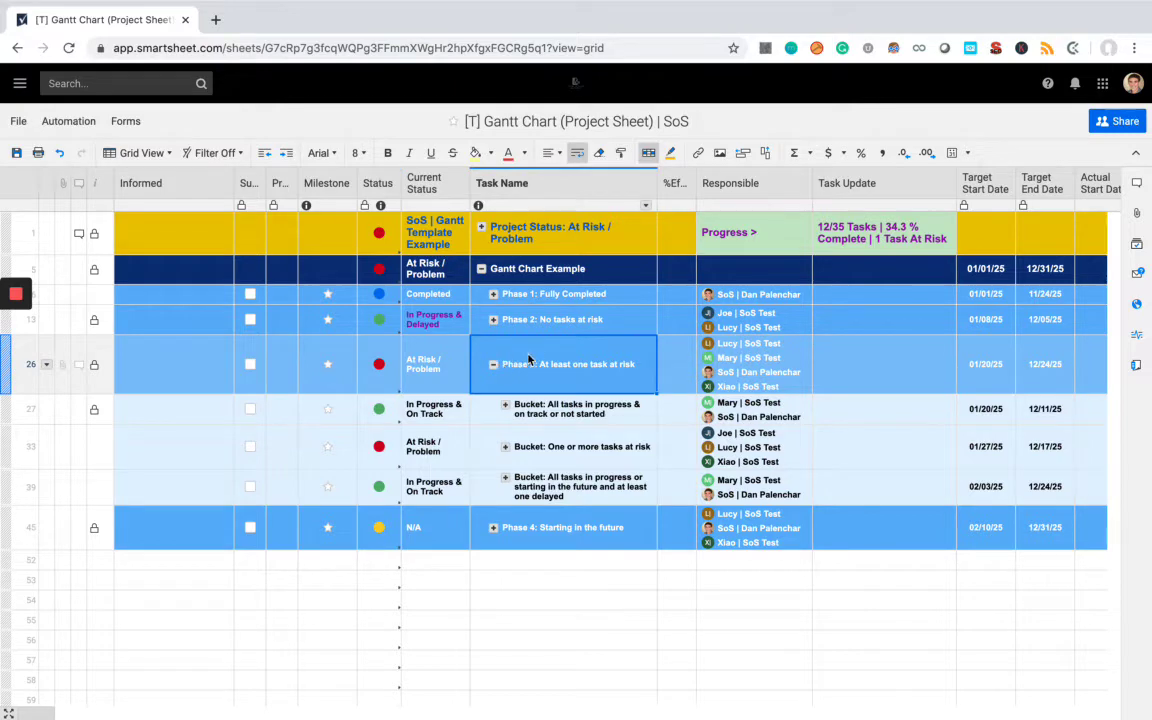
pyautogui.click(504, 406)
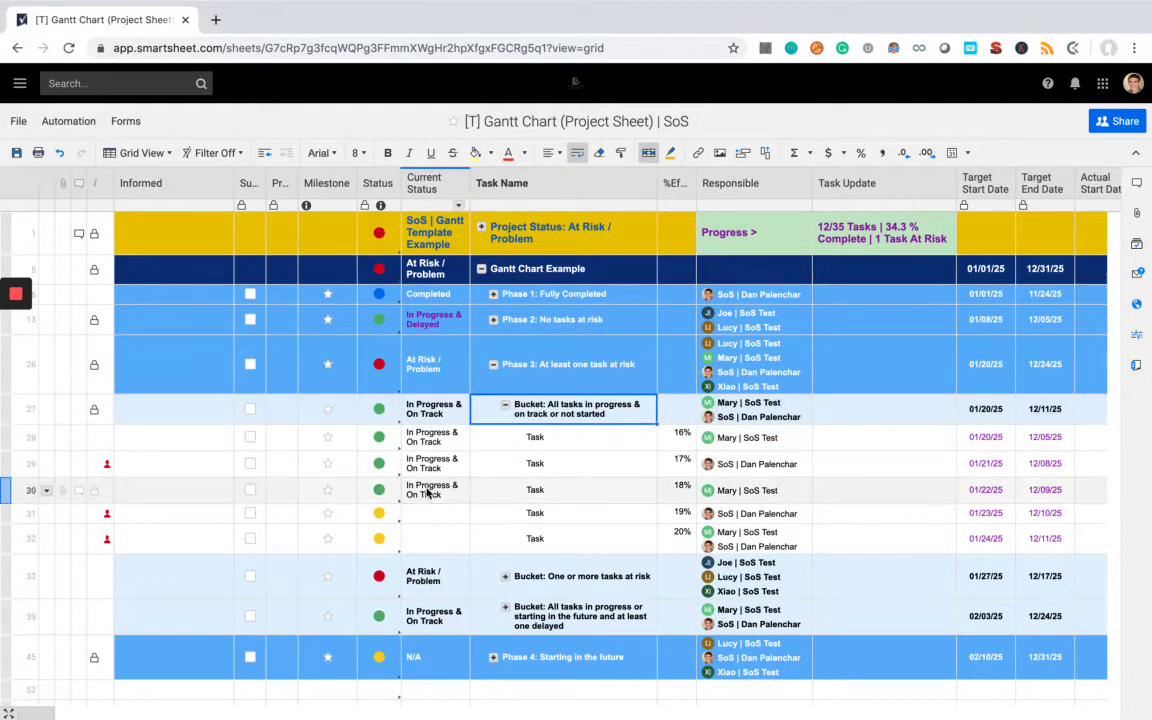
pyautogui.click(504, 406)
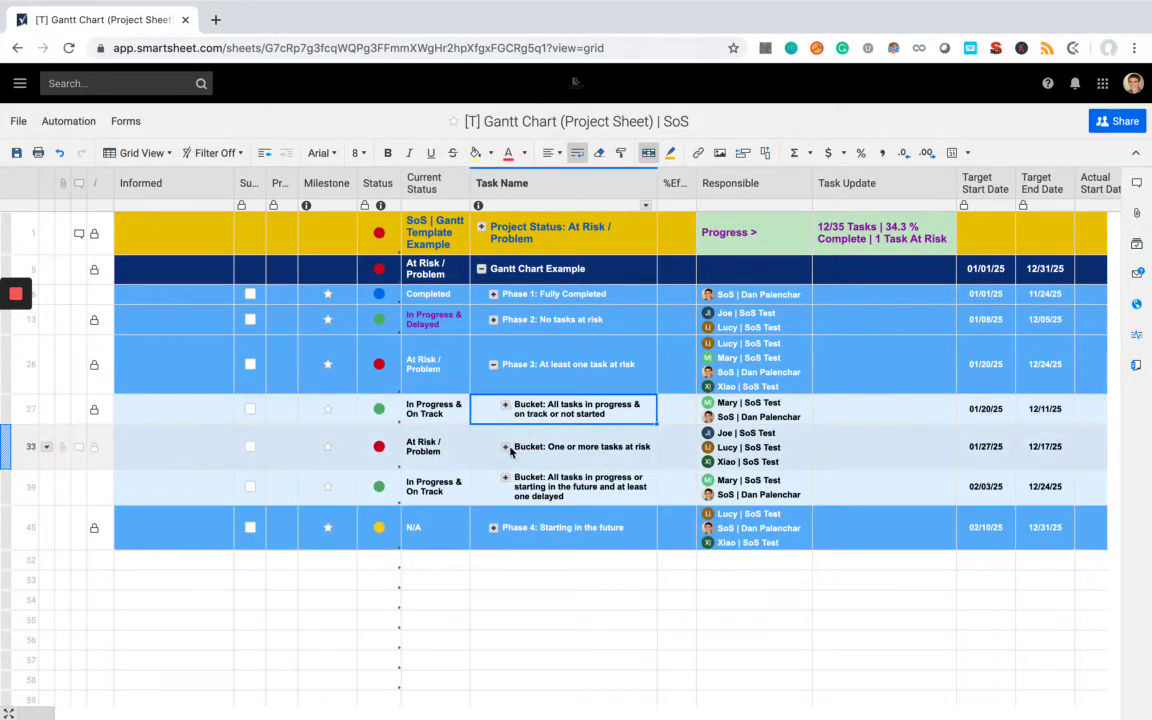
pyautogui.click(505, 447)
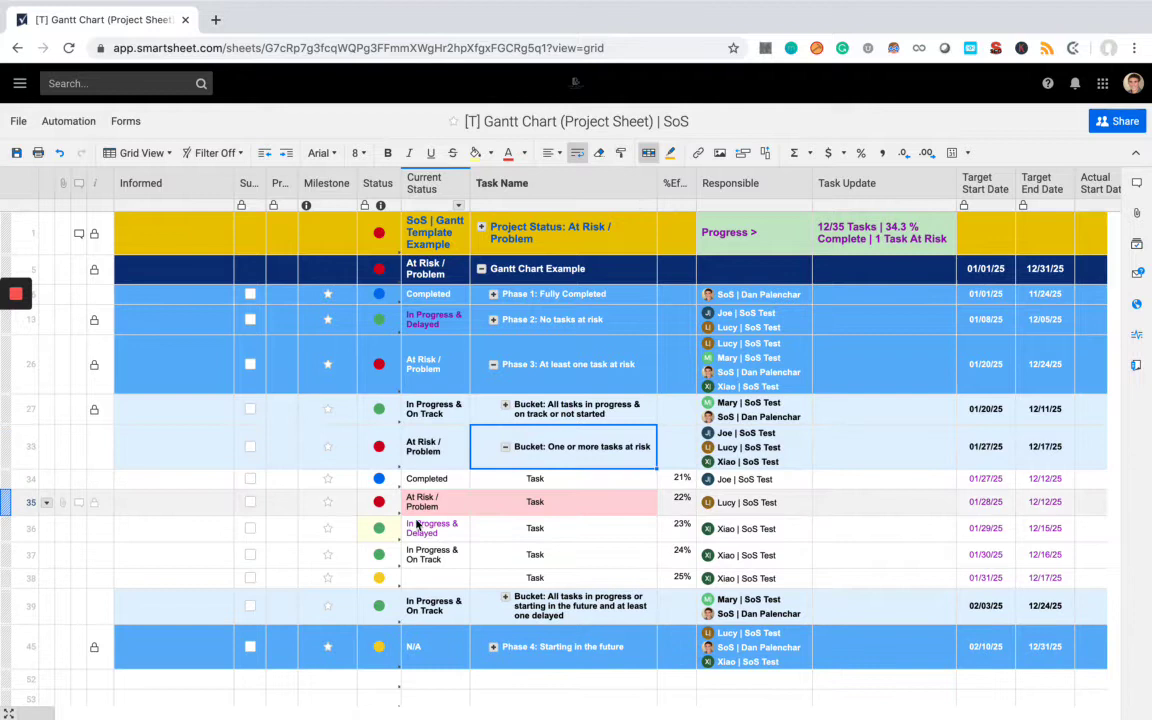
# Step: Switch row 35's status to In Progress & On Track, then back to At Risk / Problem
pyautogui.click(540, 502)
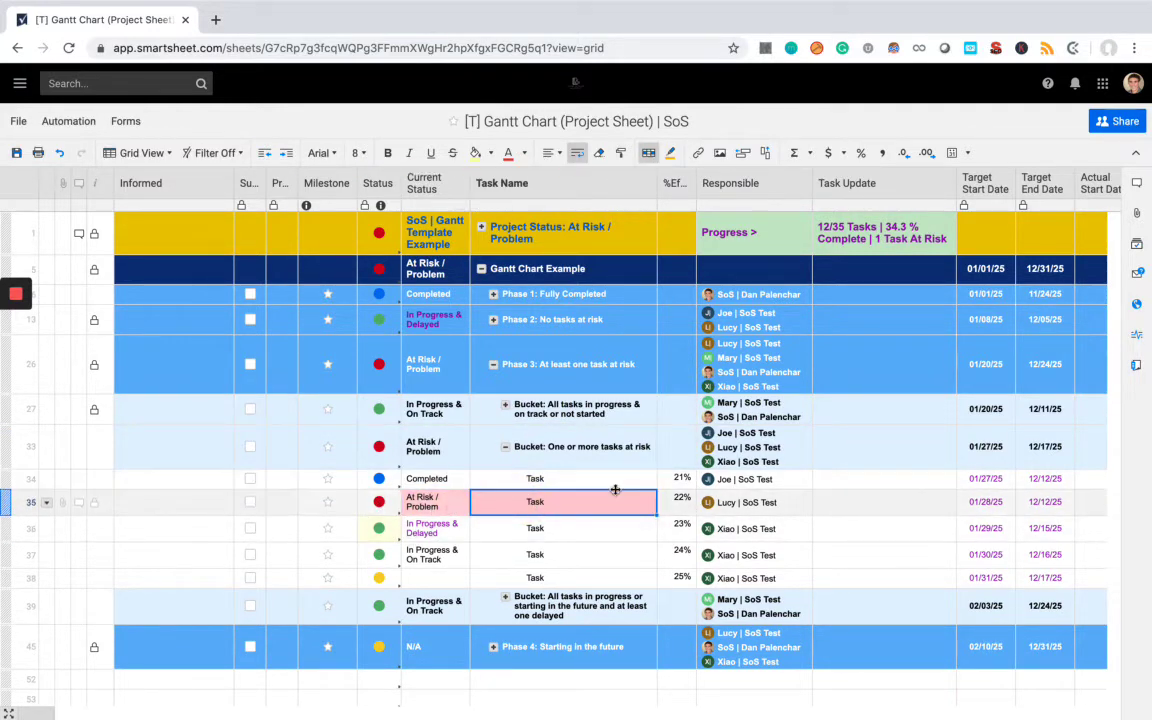
pyautogui.scroll(-2, 546, 480)
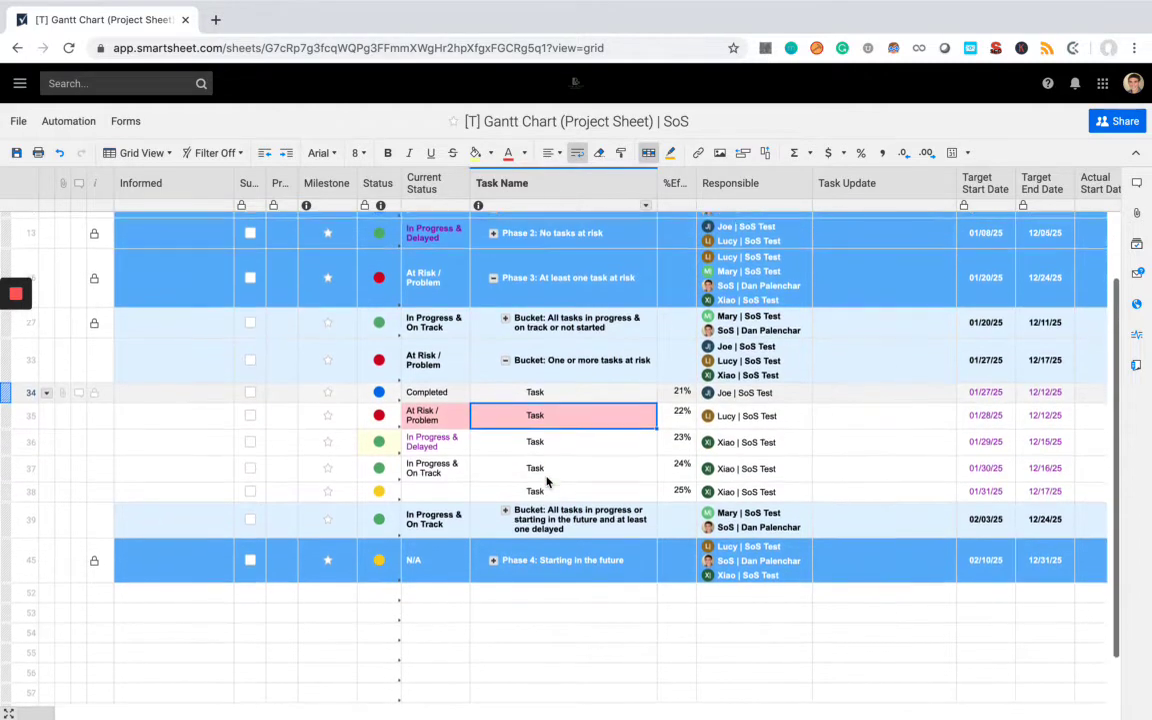
pyautogui.click(462, 418)
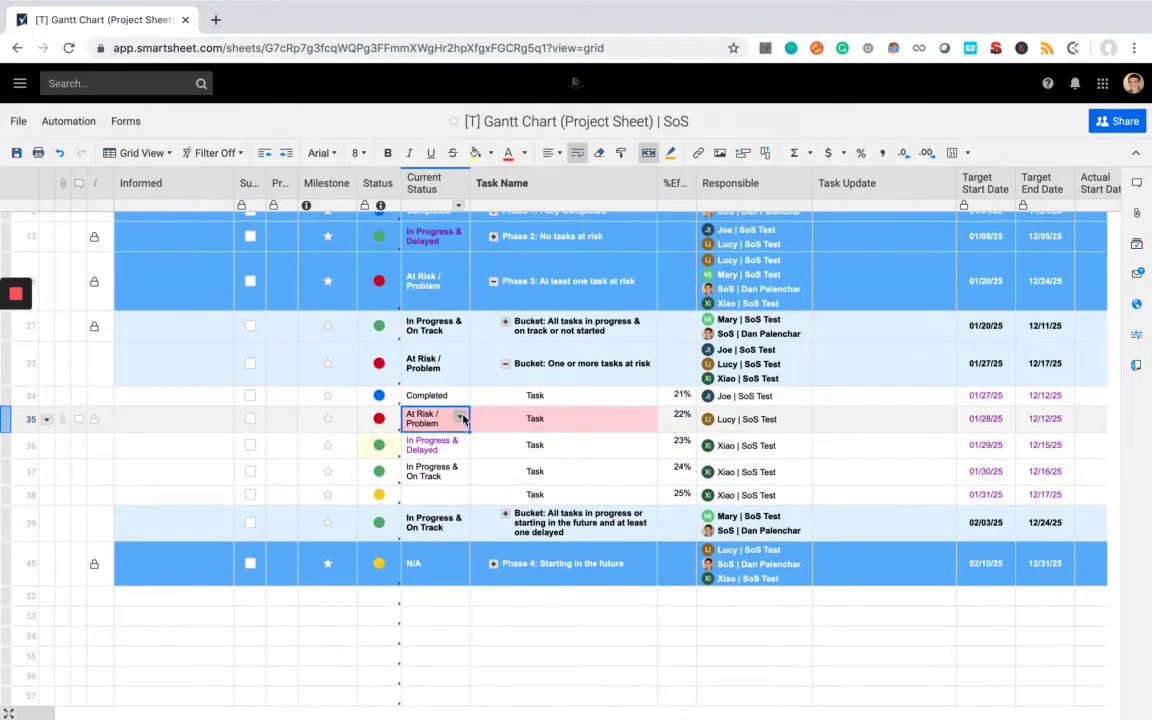
pyautogui.click(459, 418)
pyautogui.click(490, 440)
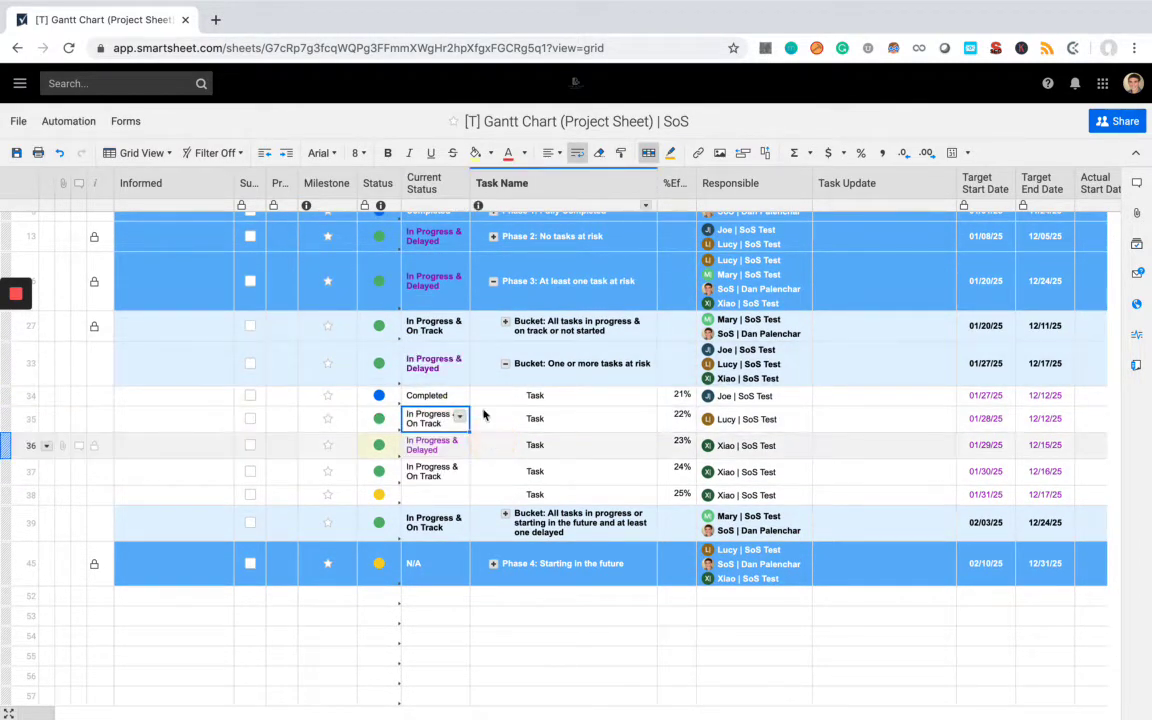
pyautogui.scroll(2, 399, 400)
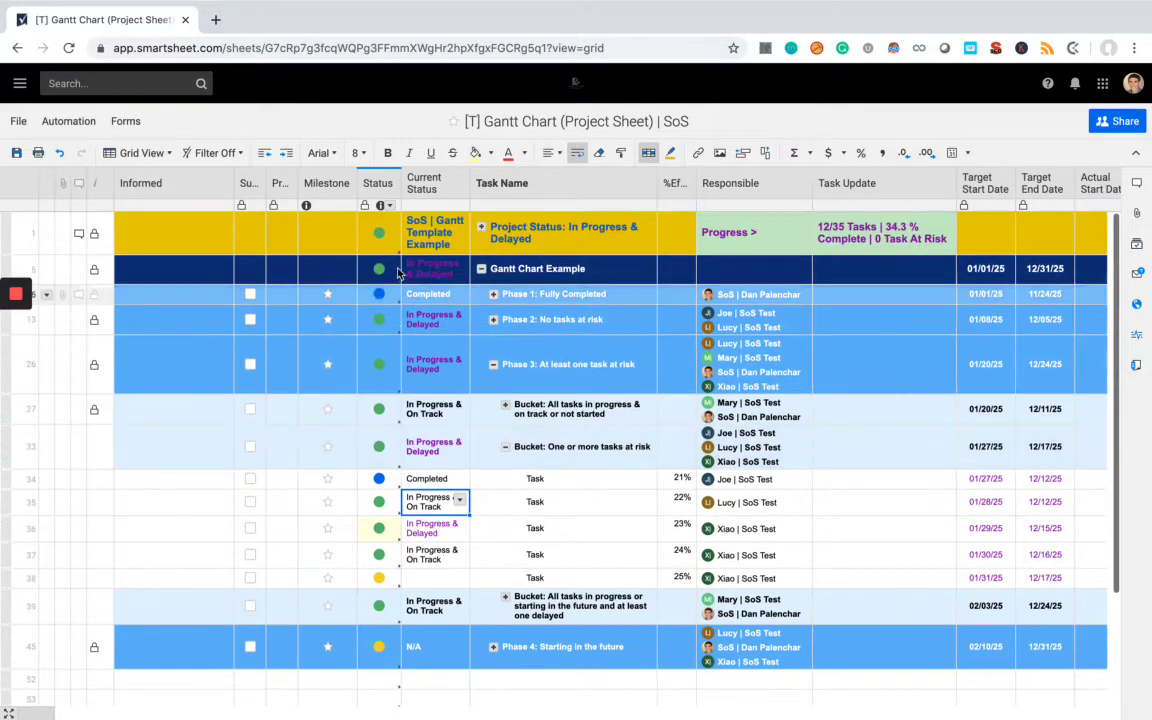
pyautogui.click(459, 499)
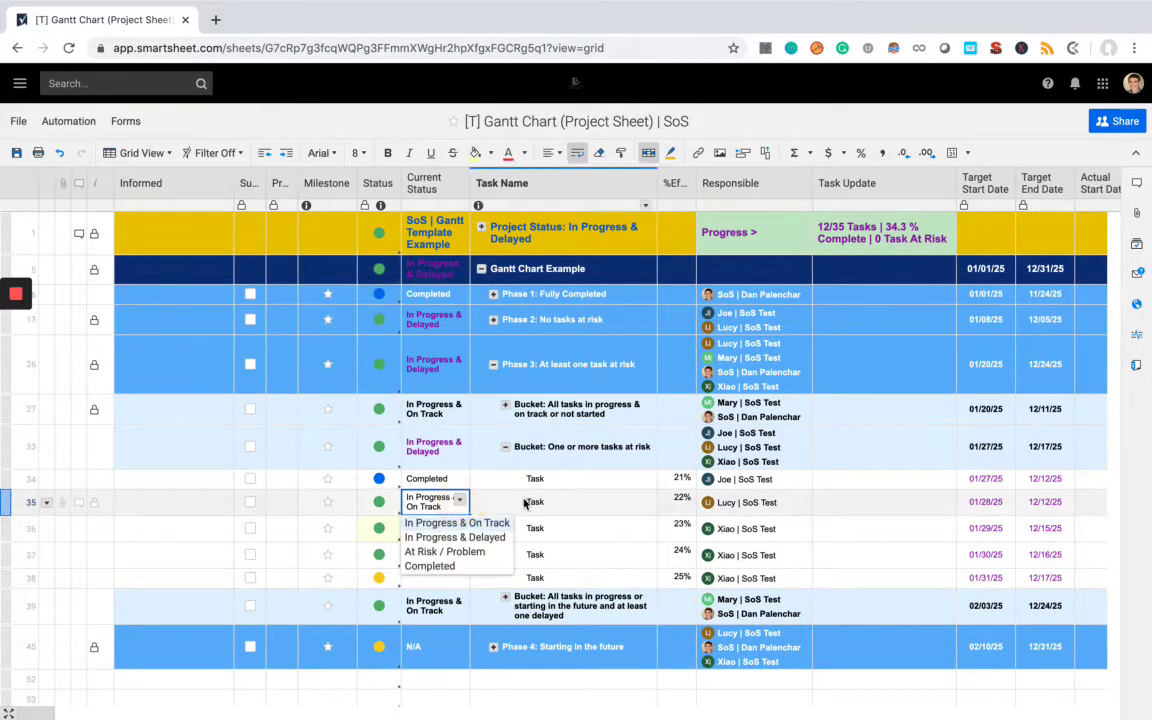
pyautogui.click(466, 552)
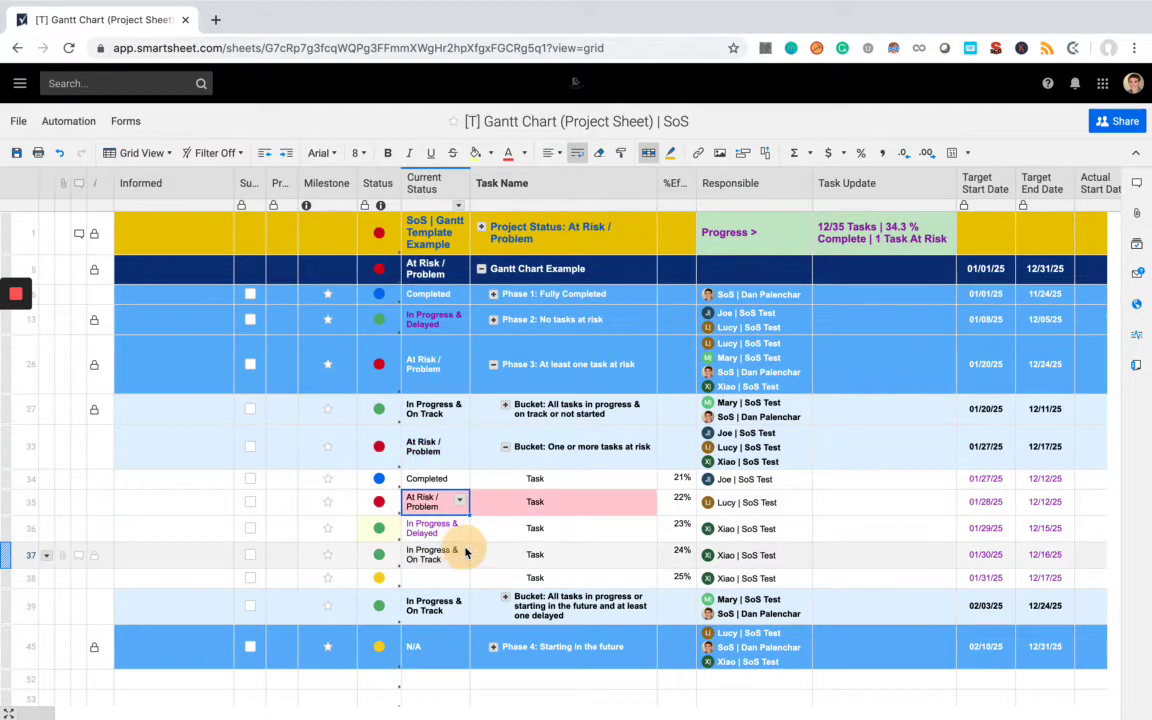
# Step: Collapse the row 33 bucket, look inside the row 39 bucket, then collapse Phase 3
pyautogui.click(507, 448)
pyautogui.click(512, 484)
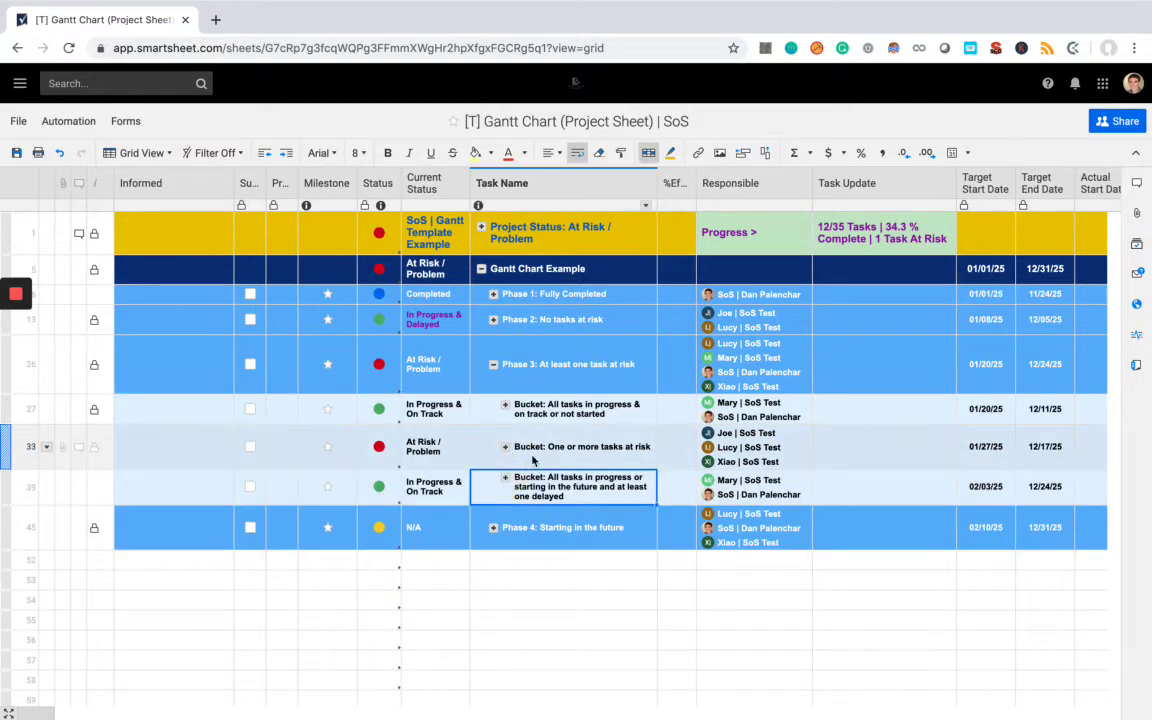
pyautogui.click(505, 477)
pyautogui.scroll(-2, 507, 415)
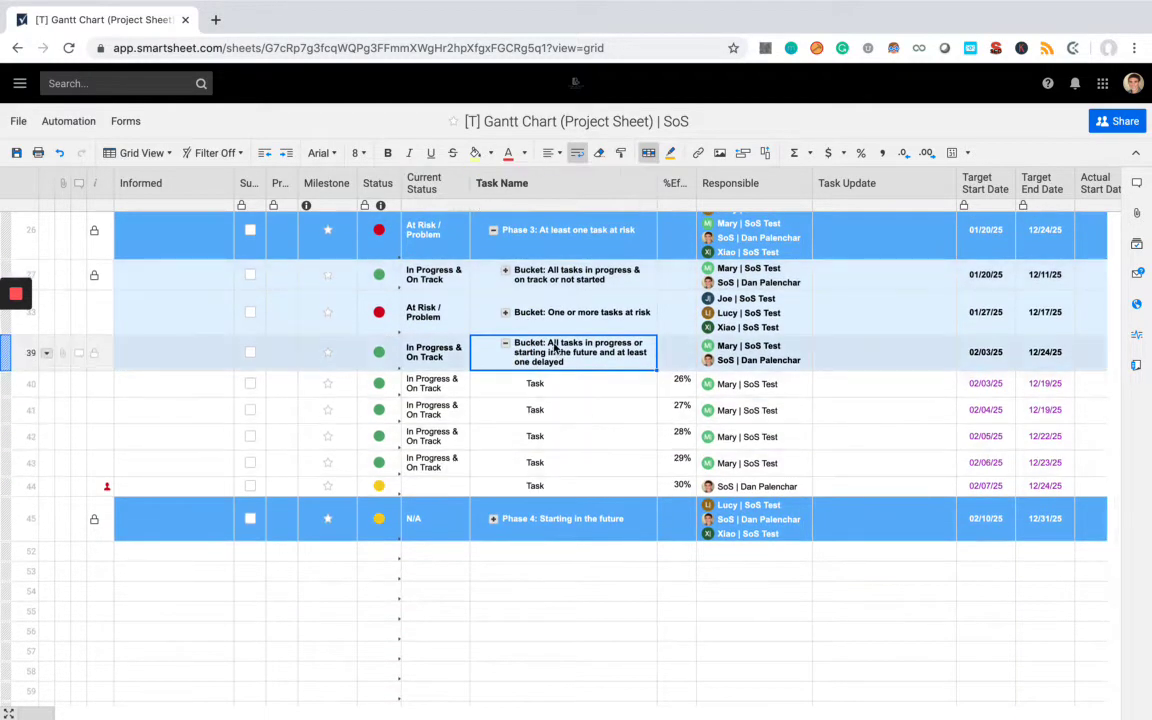
pyautogui.scroll(1, 501, 494)
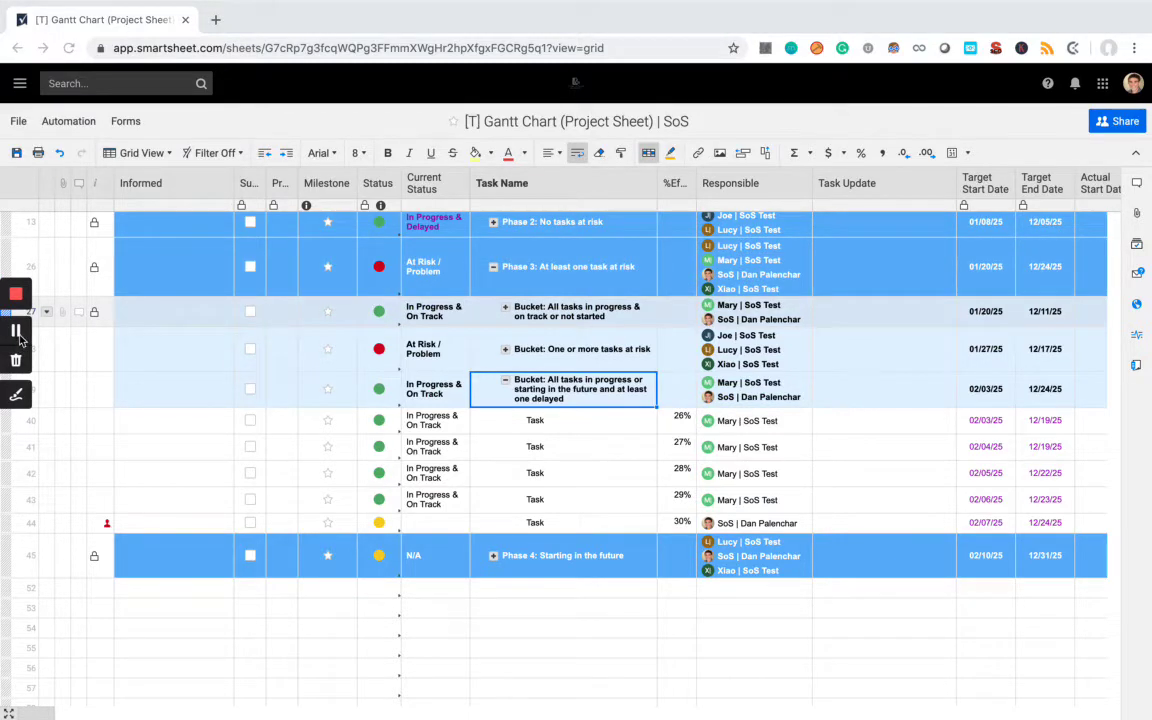
pyautogui.click(494, 267)
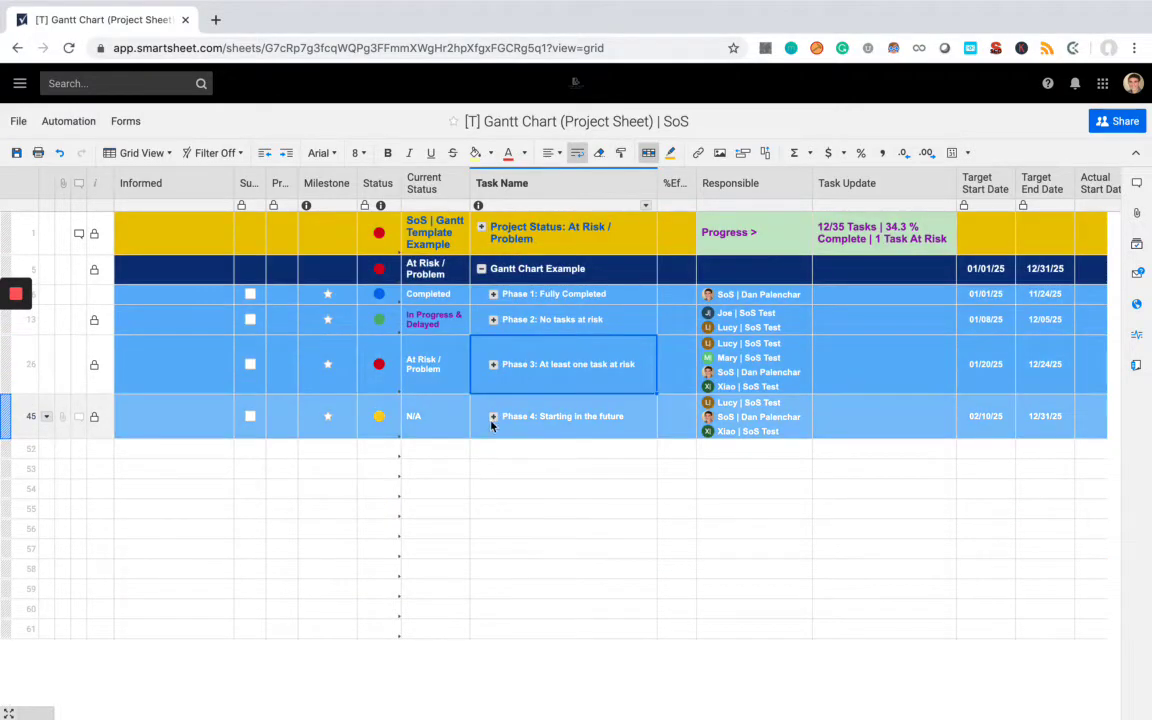
# Step: Expand Phase 4 and briefly open its bucket, then collapse the bucket again
pyautogui.click(493, 416)
pyautogui.click(505, 456)
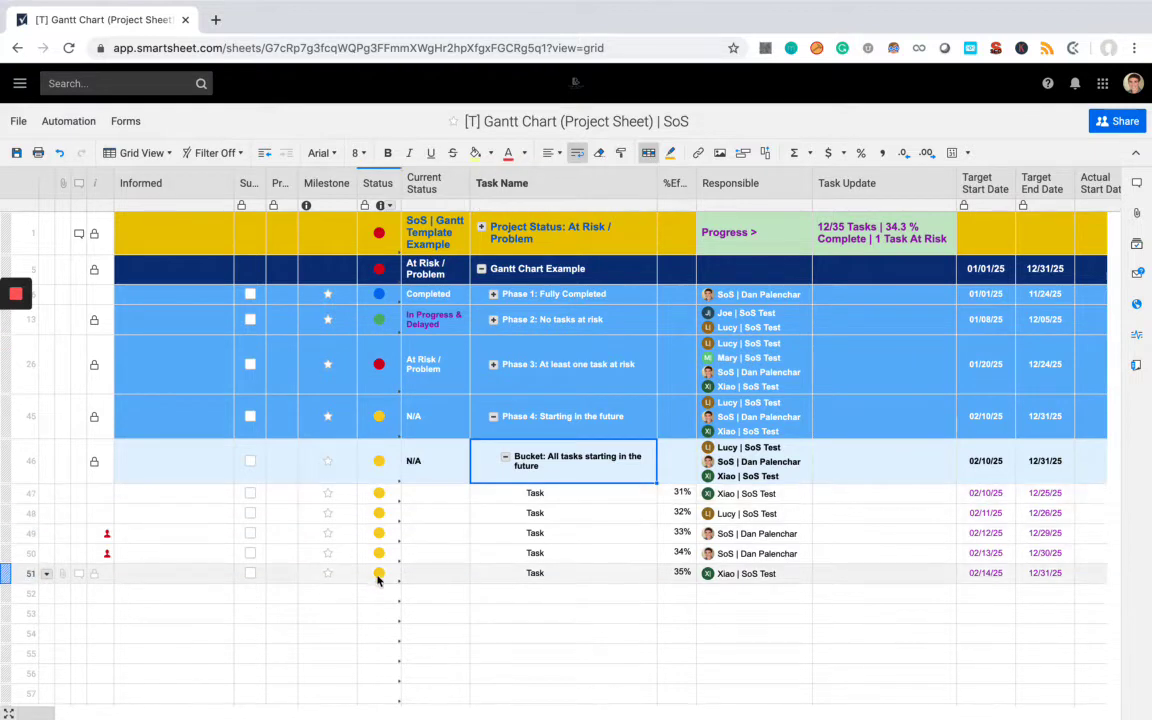
pyautogui.click(507, 460)
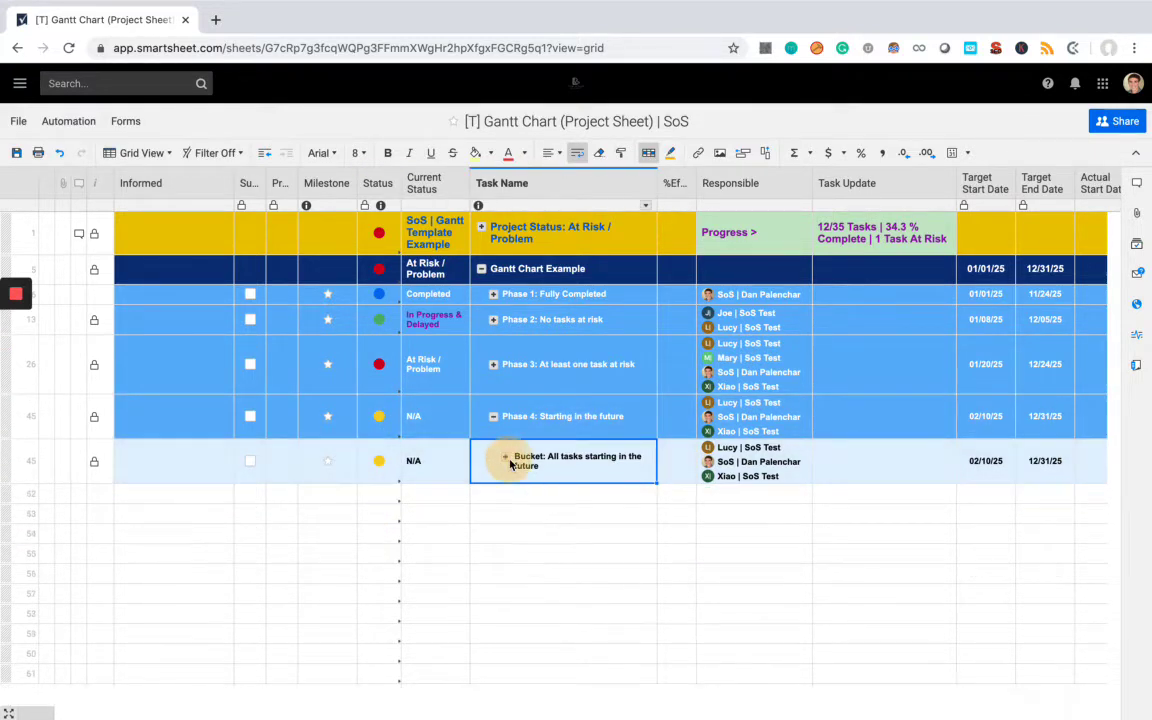
# Step: Expand Phase 1 and its bucket to reveal the five tasks in rows 8–12
pyautogui.click(492, 295)
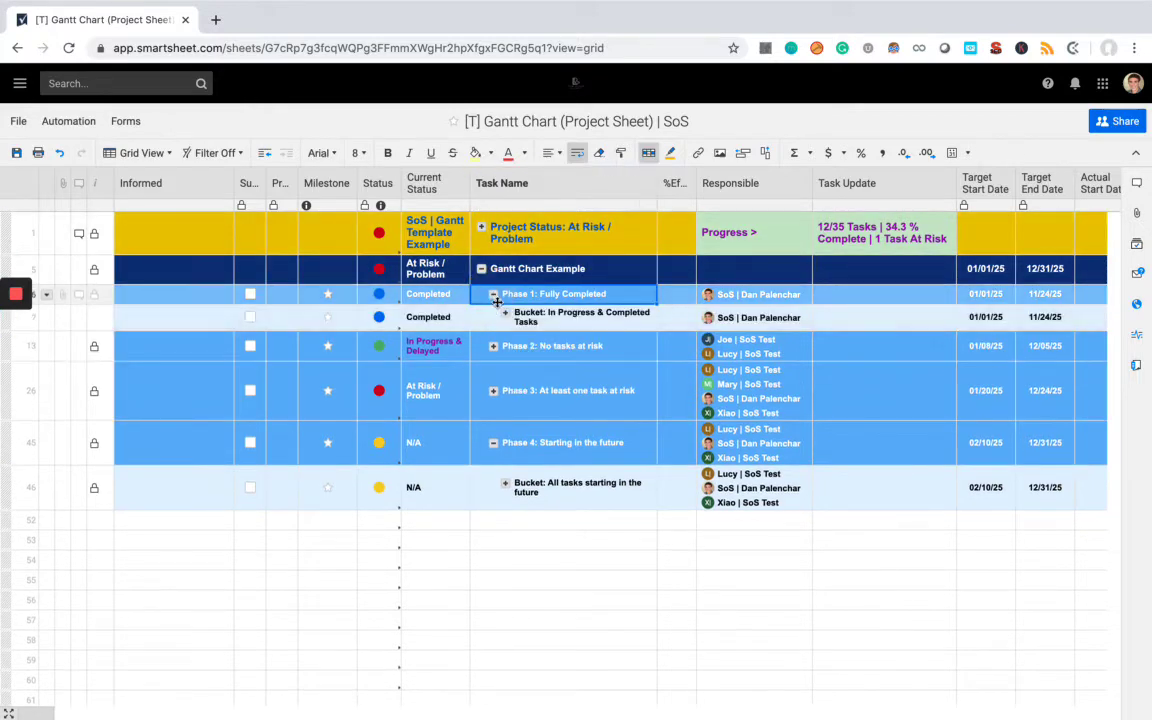
pyautogui.click(505, 313)
pyautogui.hscroll(3, 505, 410)
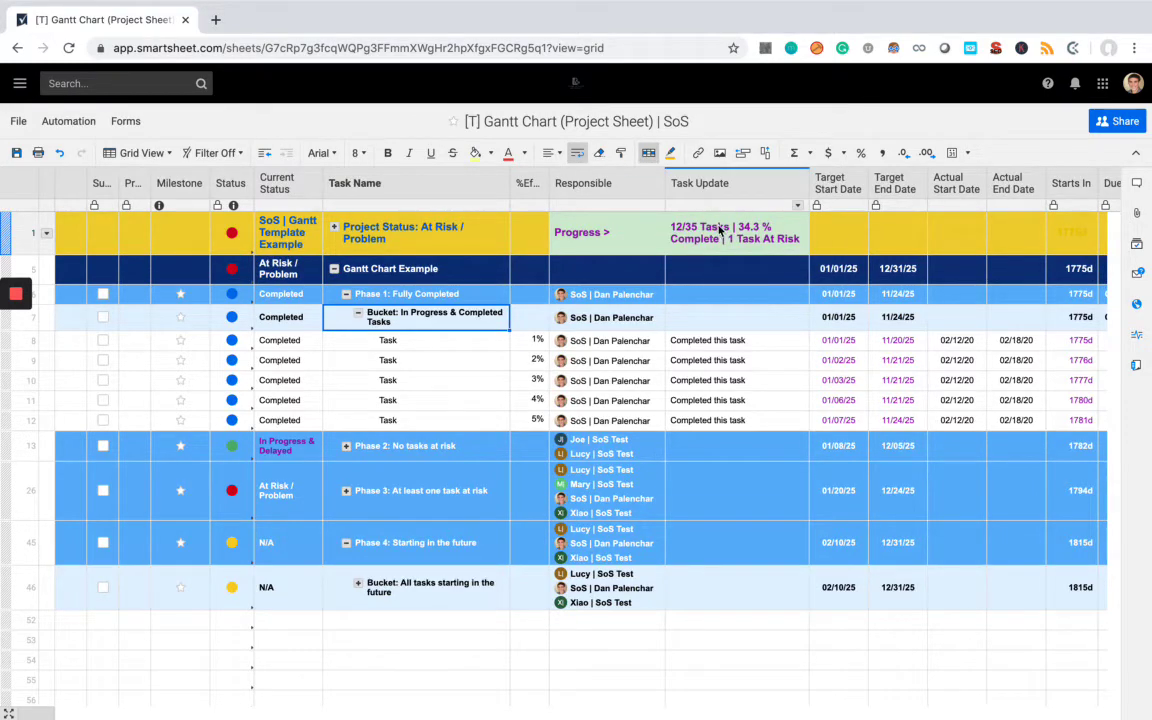
pyautogui.click(722, 233)
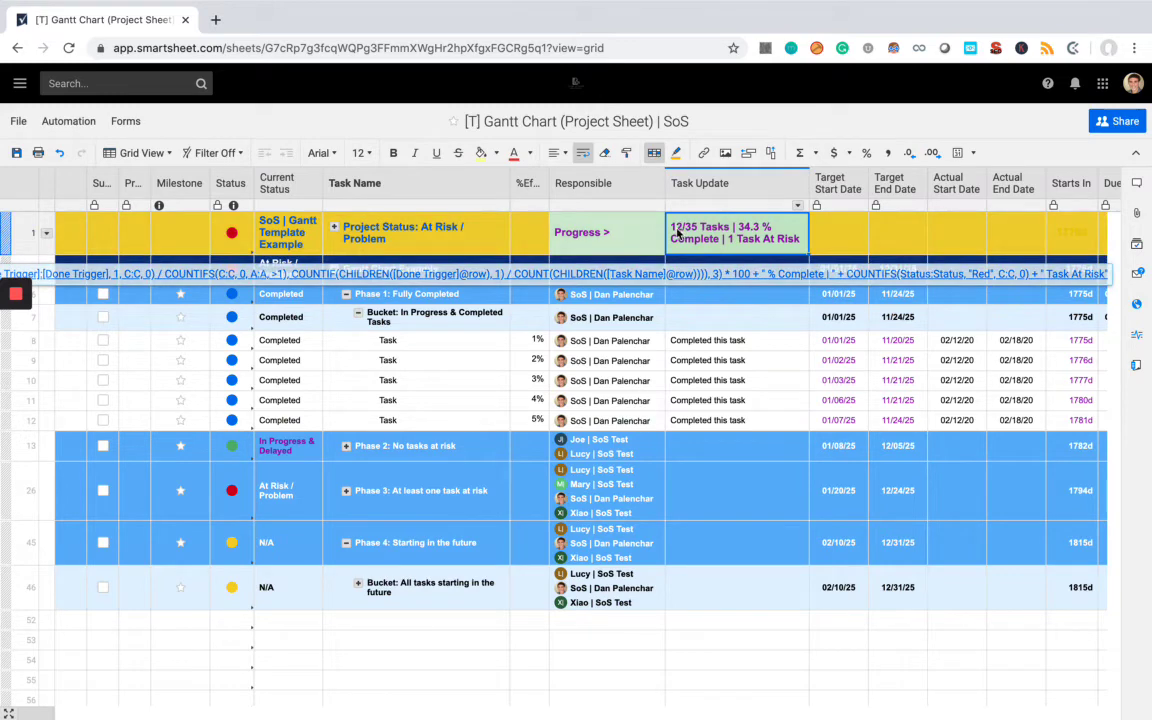
pyautogui.doubleClick(743, 227)
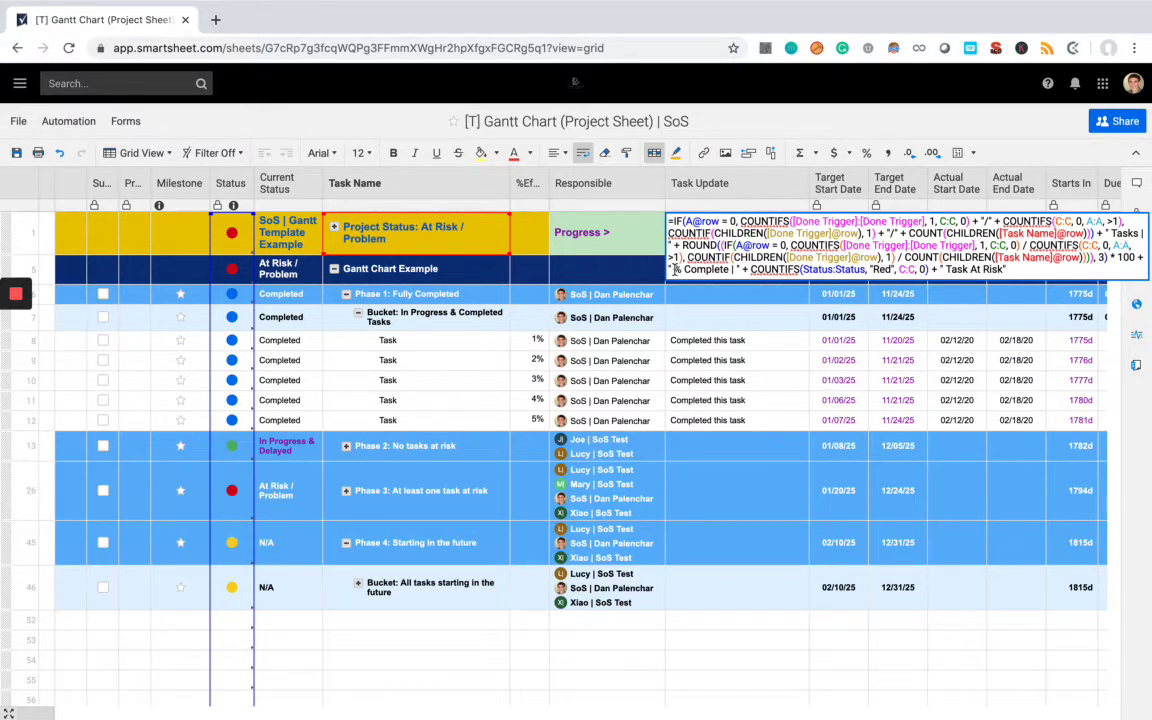
pyautogui.press('Return')
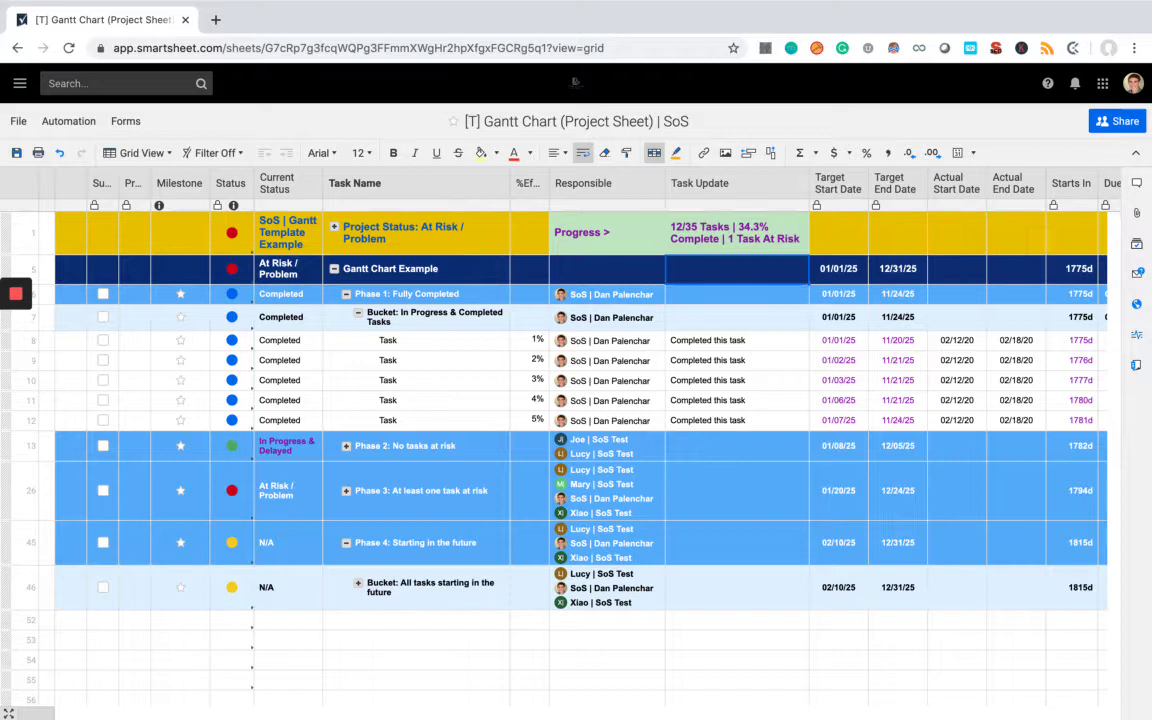
pyautogui.click(741, 241)
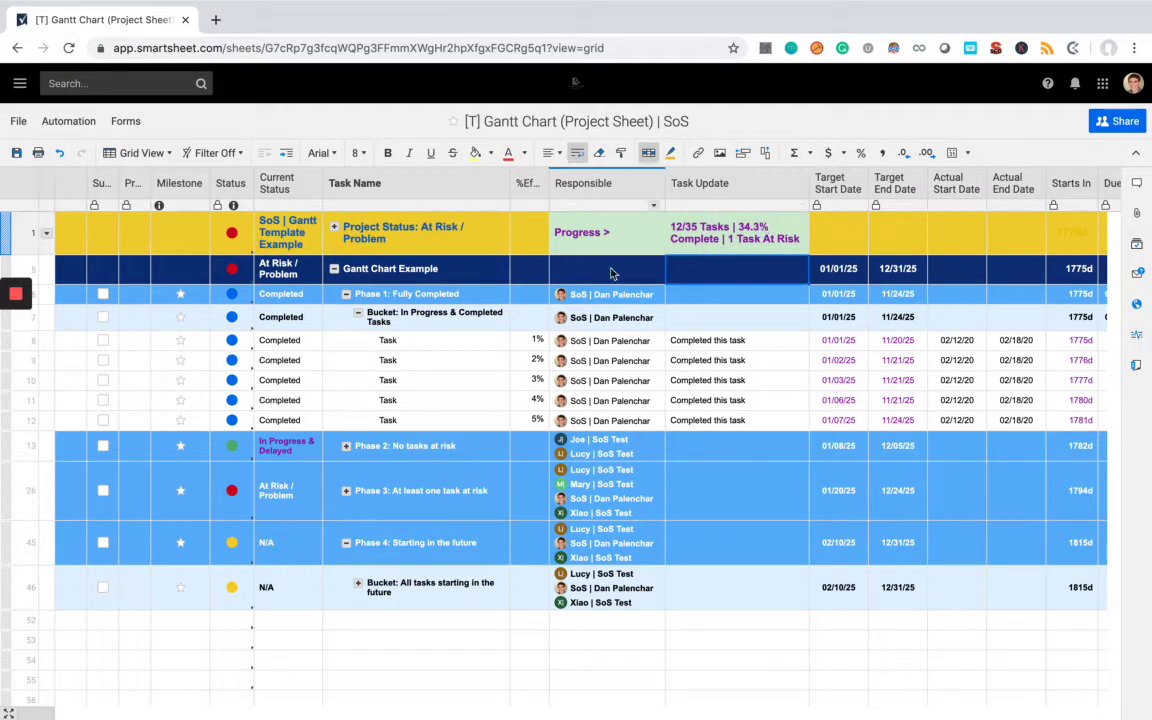
# Step: Set rows 8, 9 and 11 to In Progress & On Track
pyautogui.click(291, 341)
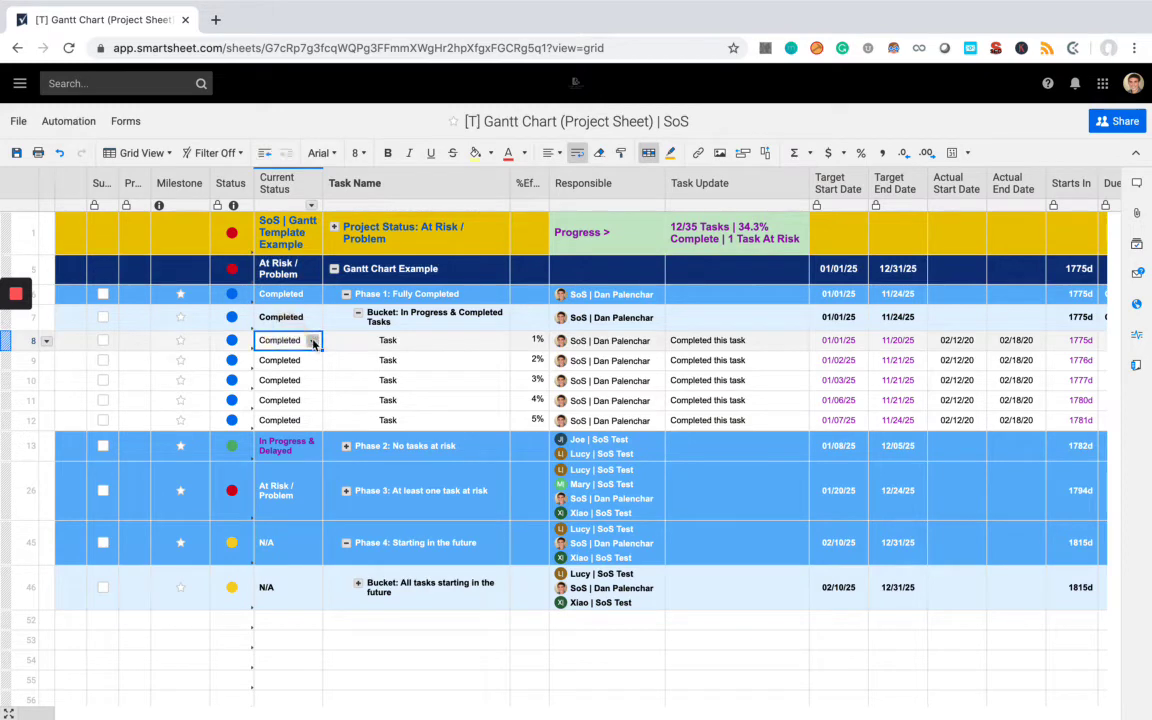
pyautogui.click(312, 341)
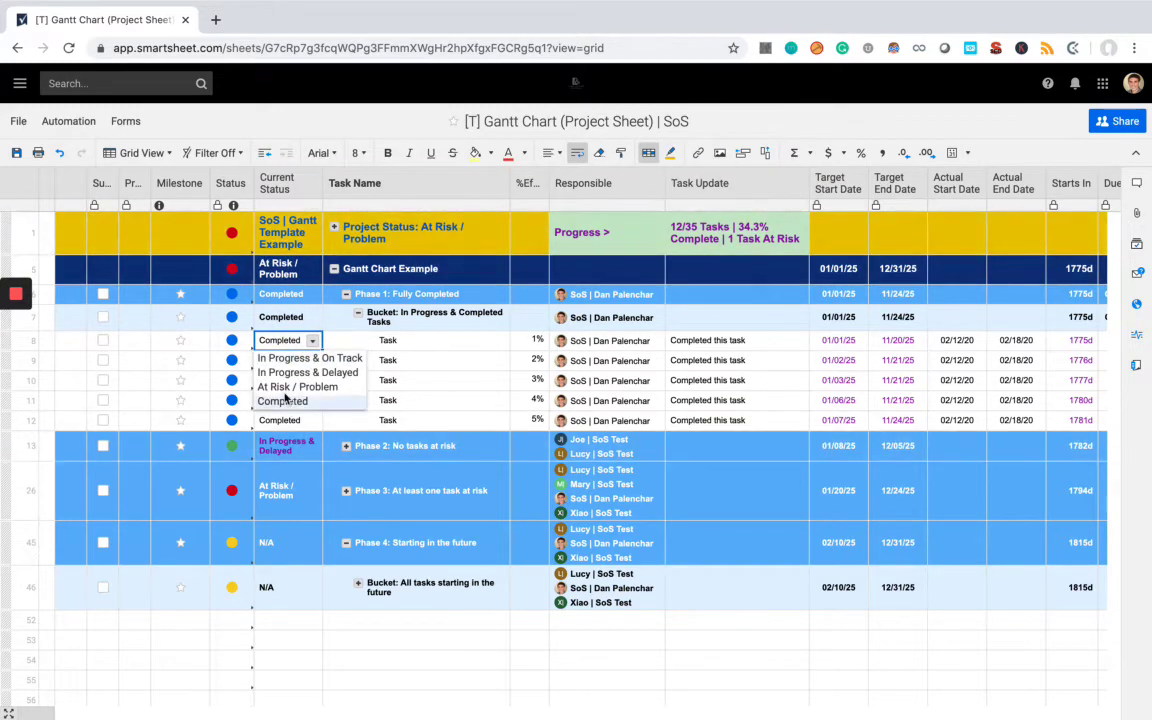
pyautogui.click(301, 360)
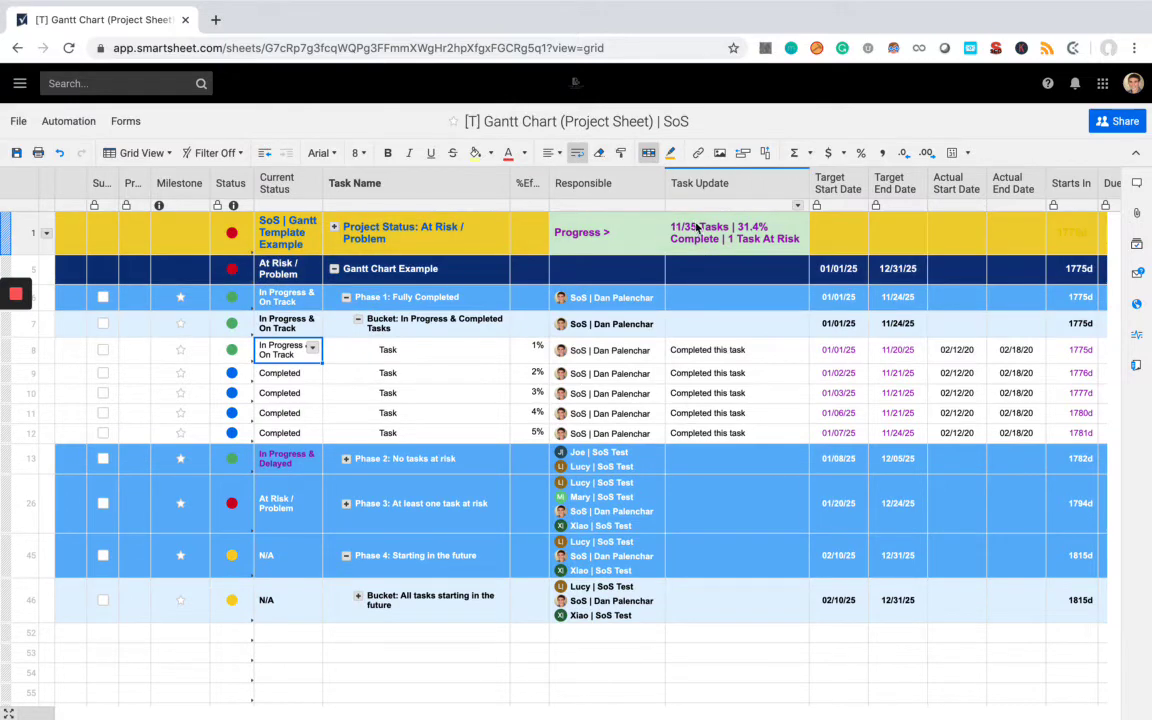
pyautogui.click(305, 372)
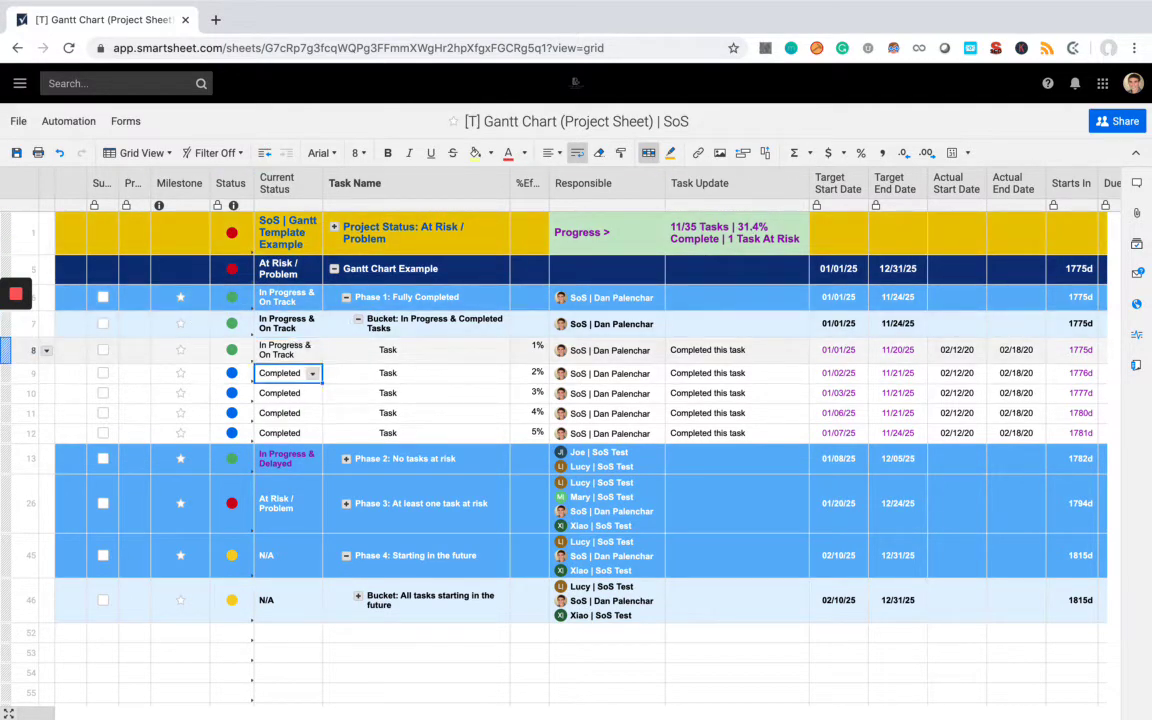
pyautogui.write('I')
pyautogui.press('Return')
pyautogui.press('Down')
pyautogui.write('I')
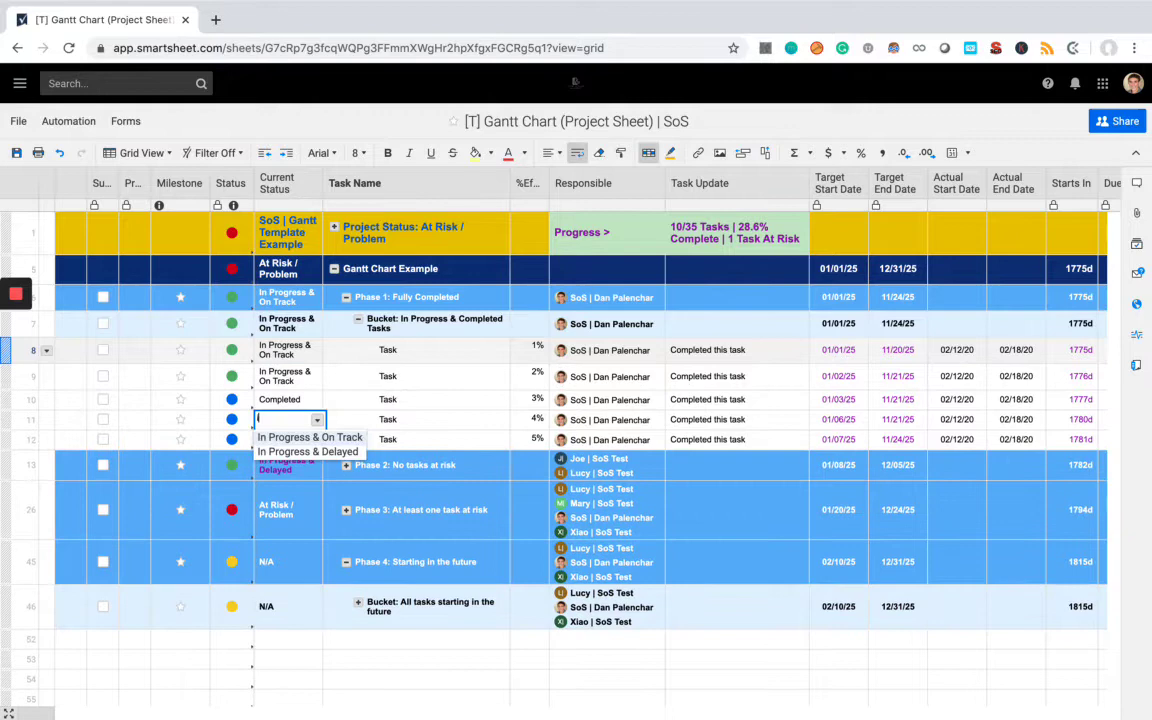
pyautogui.press('Return')
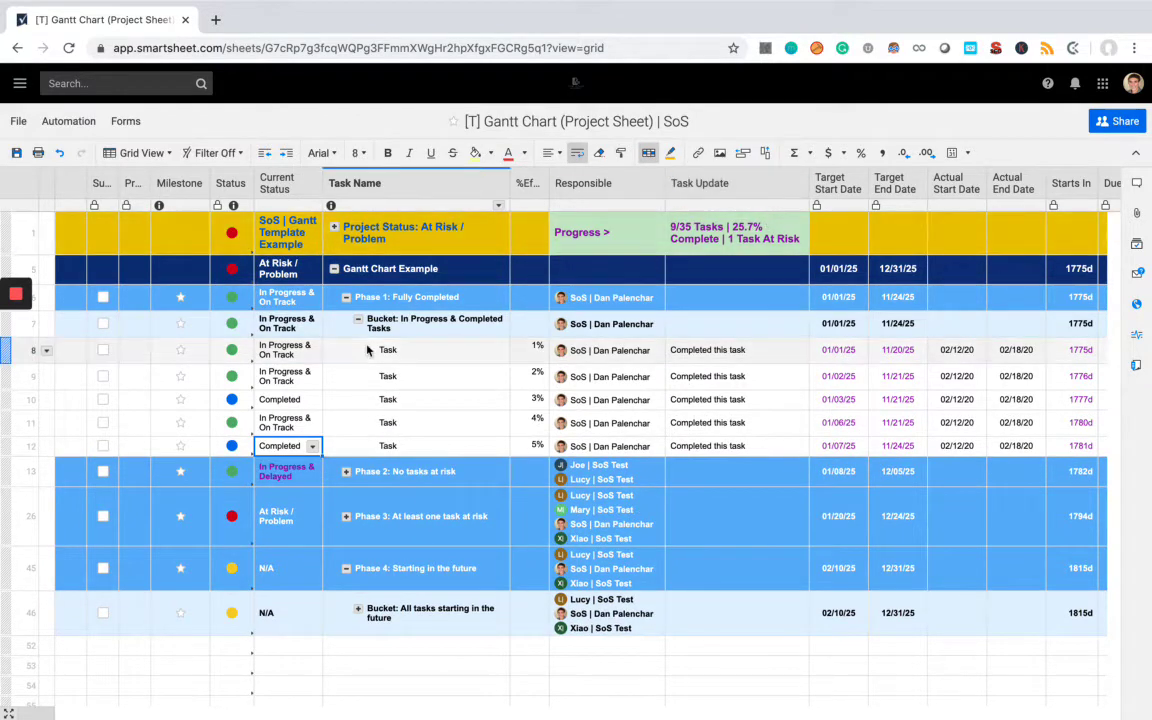
# Step: Try At Risk / Problem on rows 10–11, undo it, and fill Completed up into rows 10–11
pyautogui.click(299, 399)
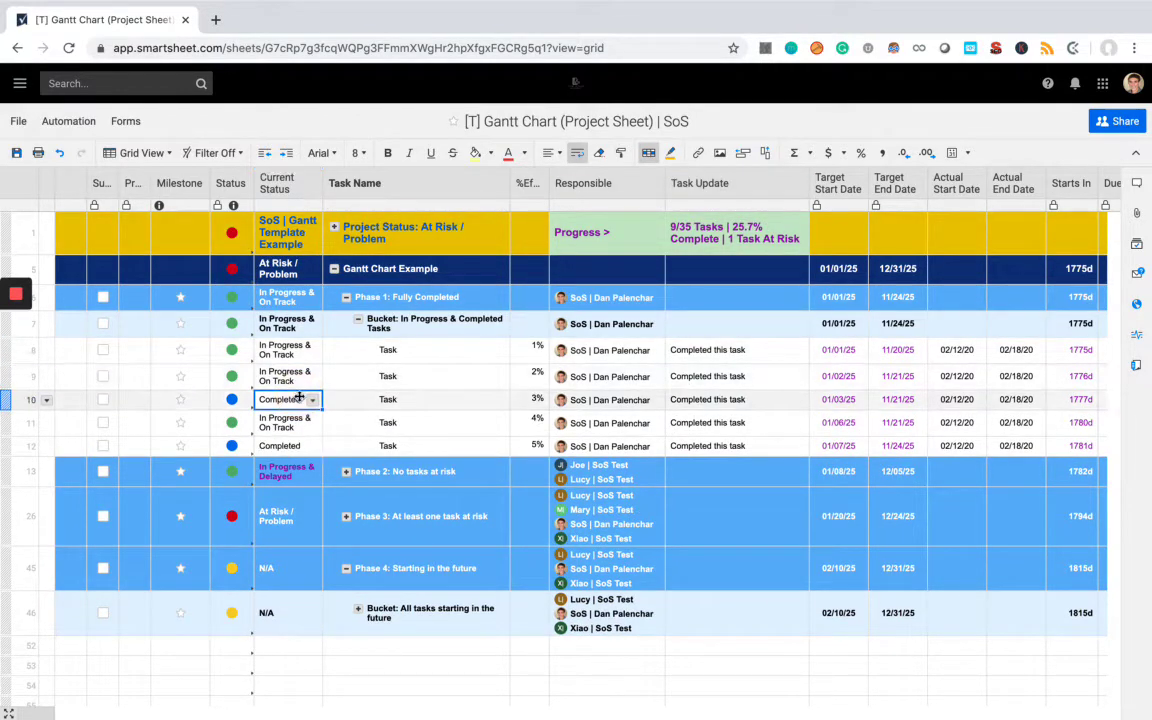
pyautogui.write('A')
pyautogui.press('Return')
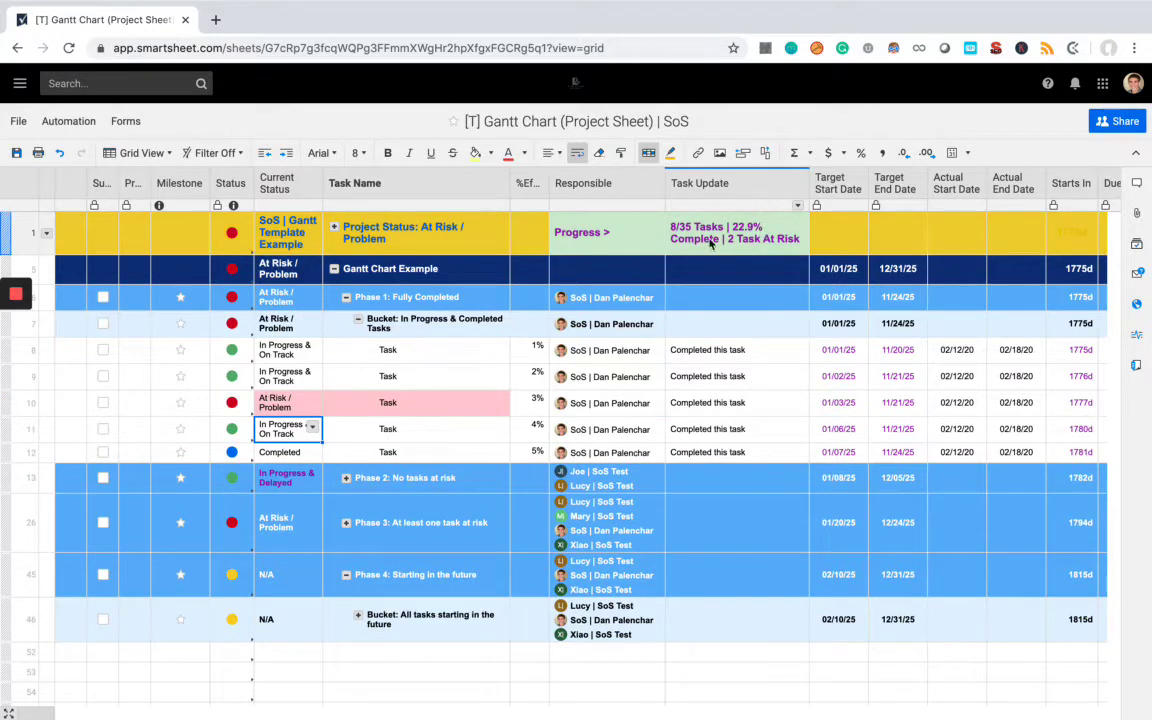
pyautogui.write('A')
pyautogui.press('Return')
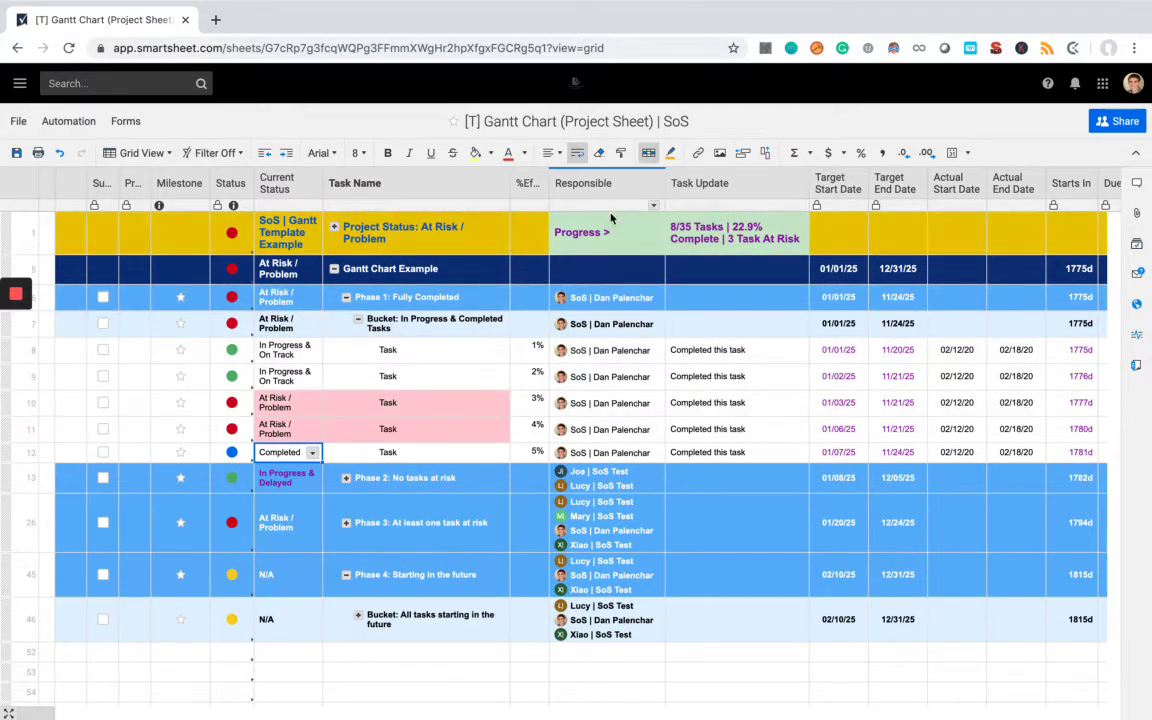
pyautogui.hscroll(3, 778, 237)
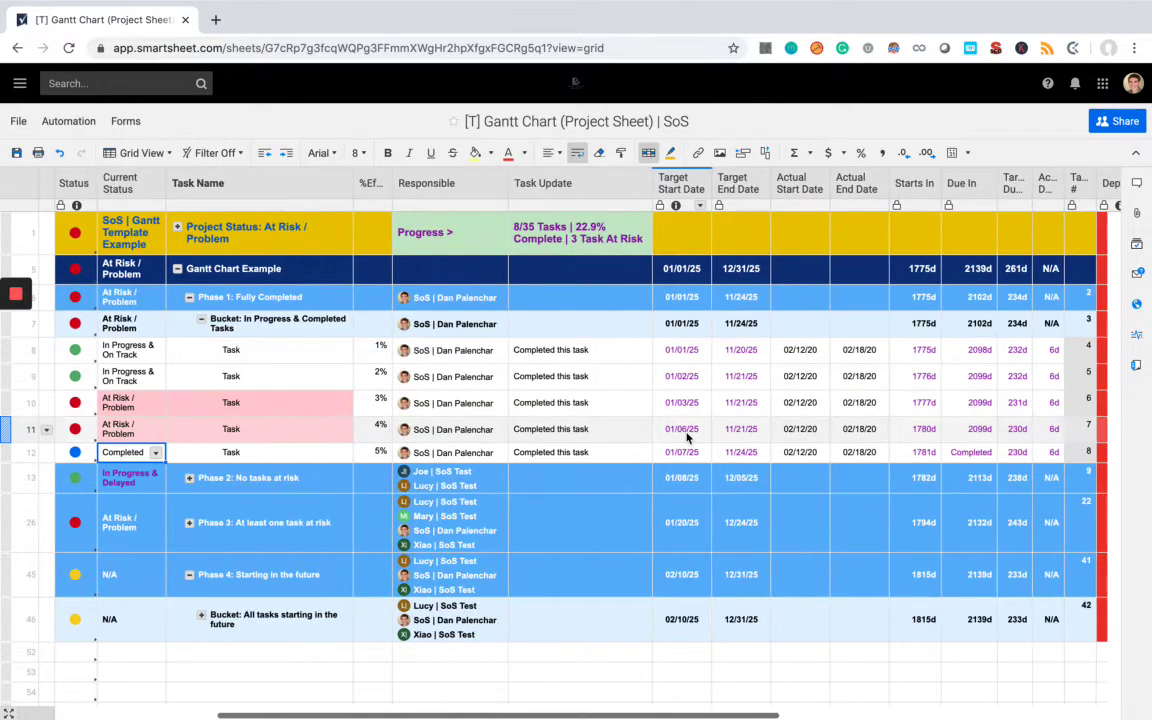
pyautogui.hscroll(-2, 687, 437)
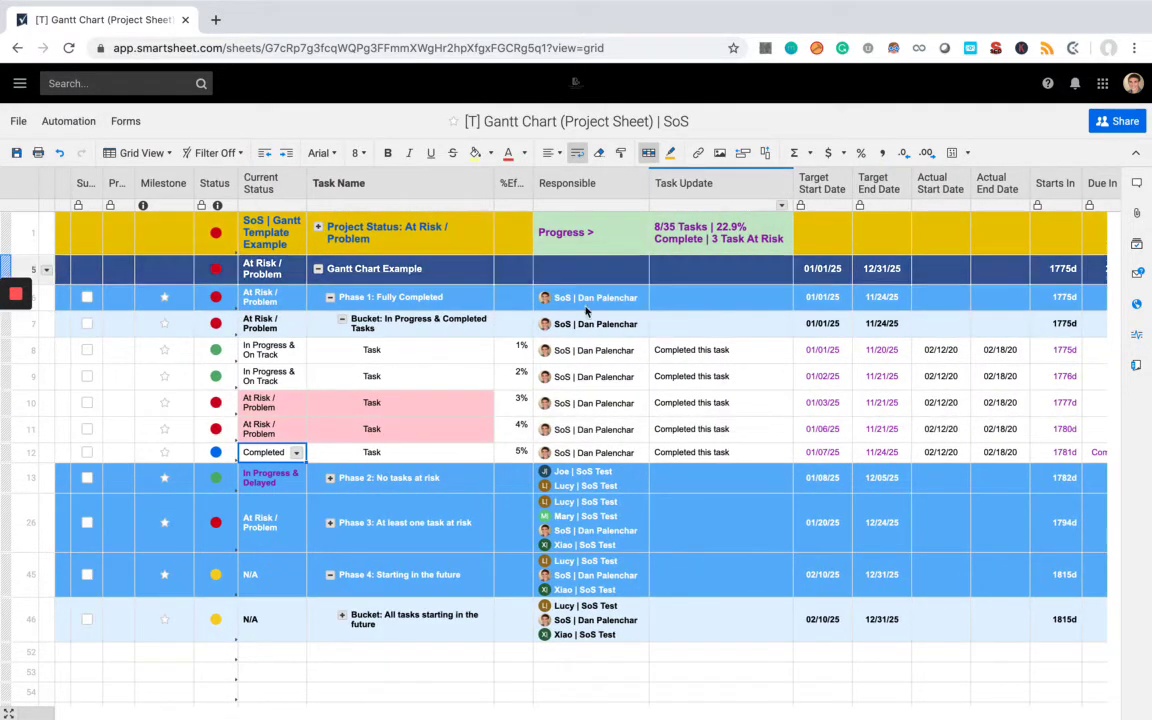
pyautogui.hotkey('ctrl', 'z')
pyautogui.moveTo(275, 458); pyautogui.dragTo(320, 402)
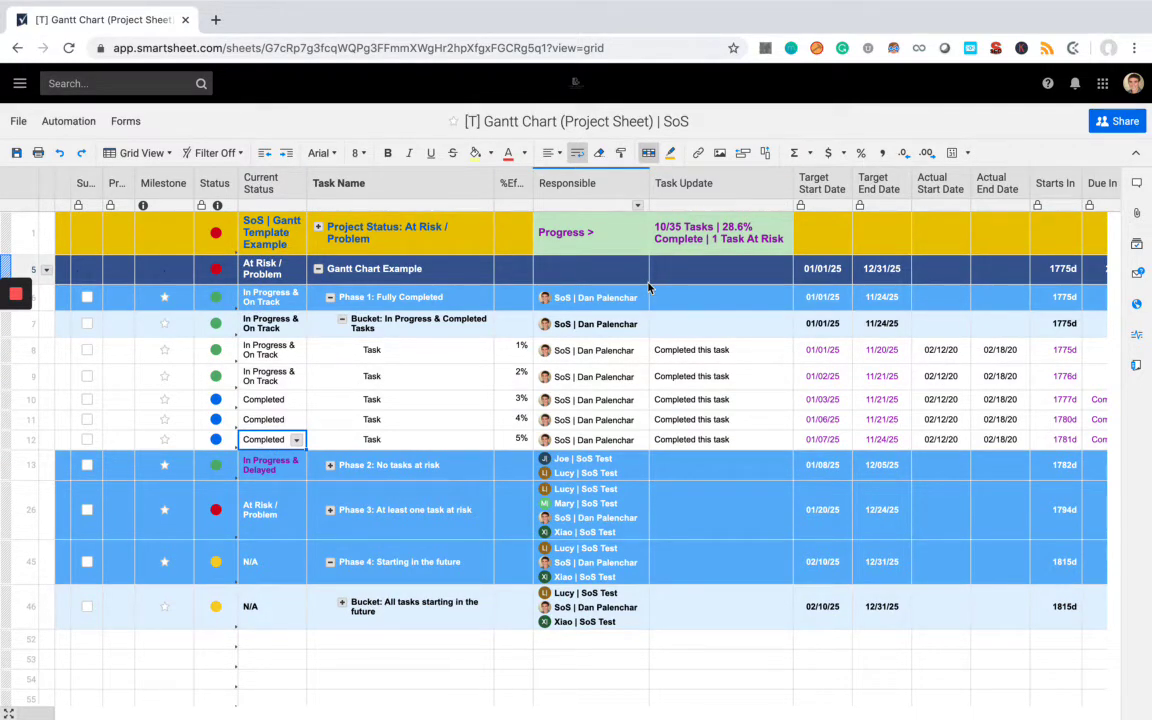
# Step: Select the top project summary row and scroll across the grid's columns
pyautogui.click(18, 236)
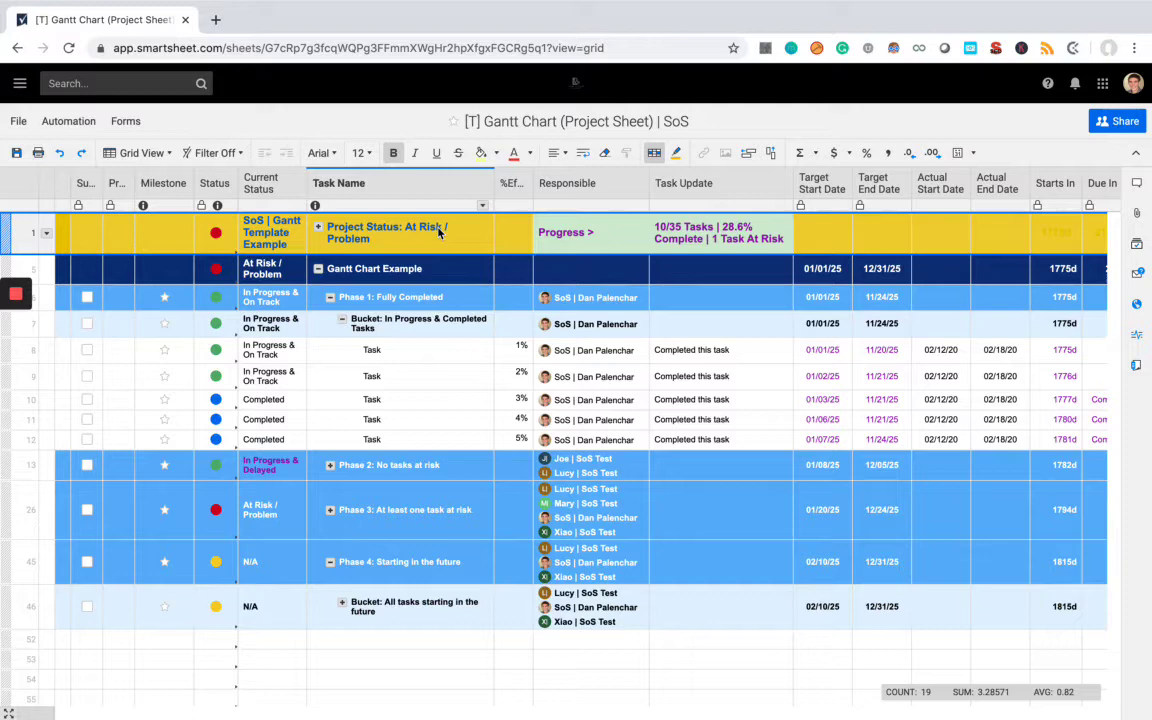
pyautogui.hscroll(2, 578, 373)
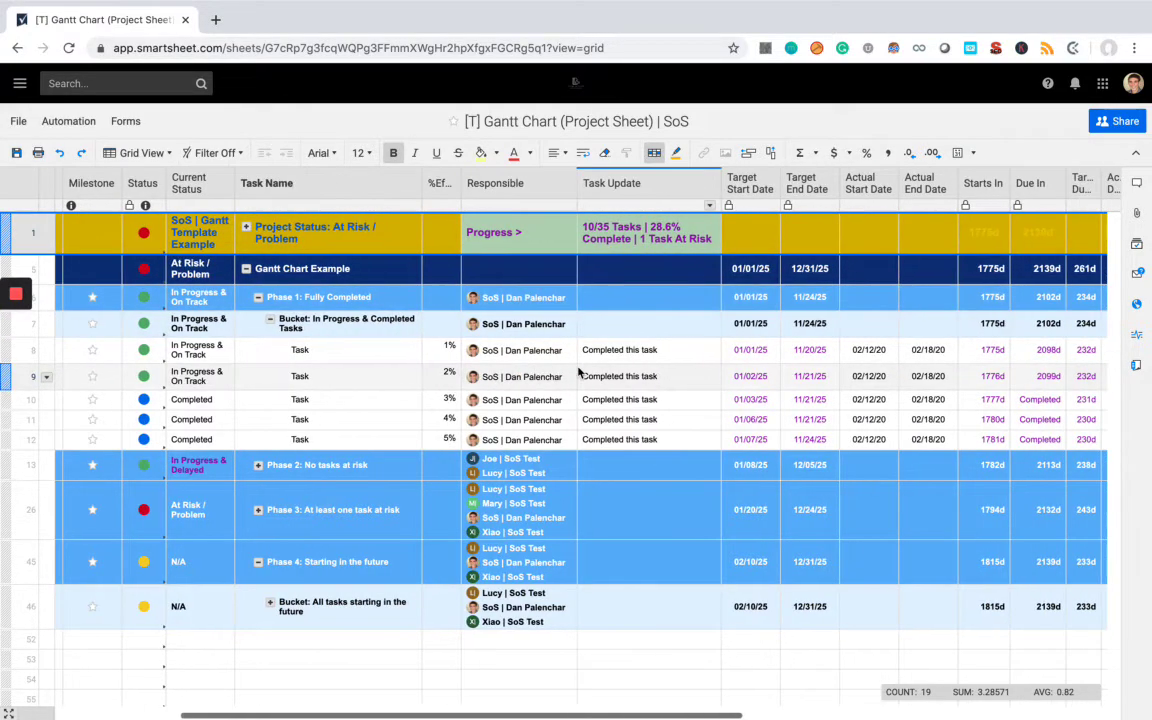
pyautogui.hscroll(-5, 590, 370)
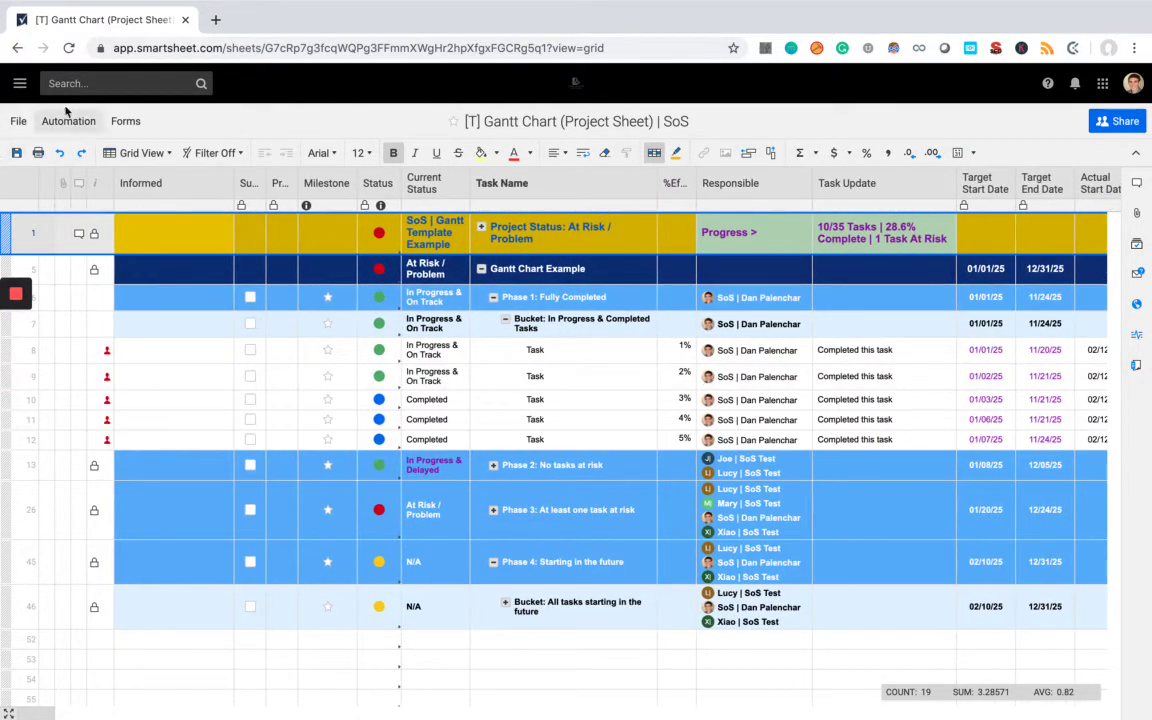
pyautogui.hscroll(1, 298, 392)
pyautogui.hscroll(3, 298, 392)
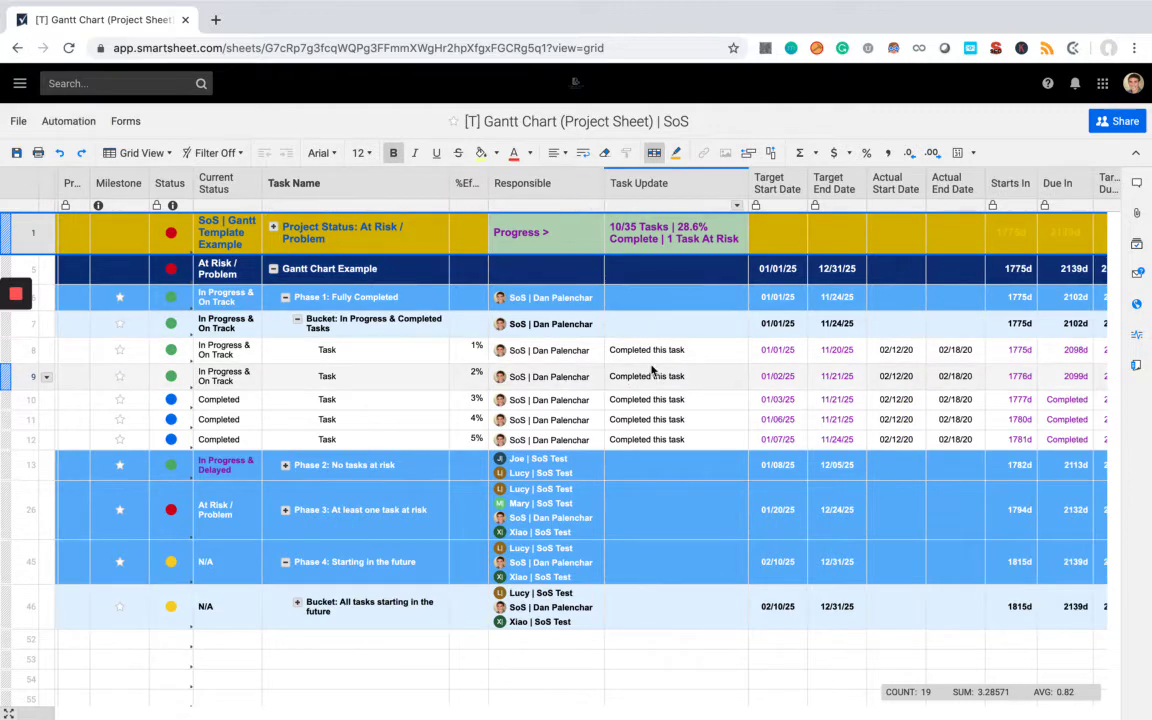
pyautogui.hscroll(1, 651, 369)
pyautogui.hscroll(1, 651, 369)
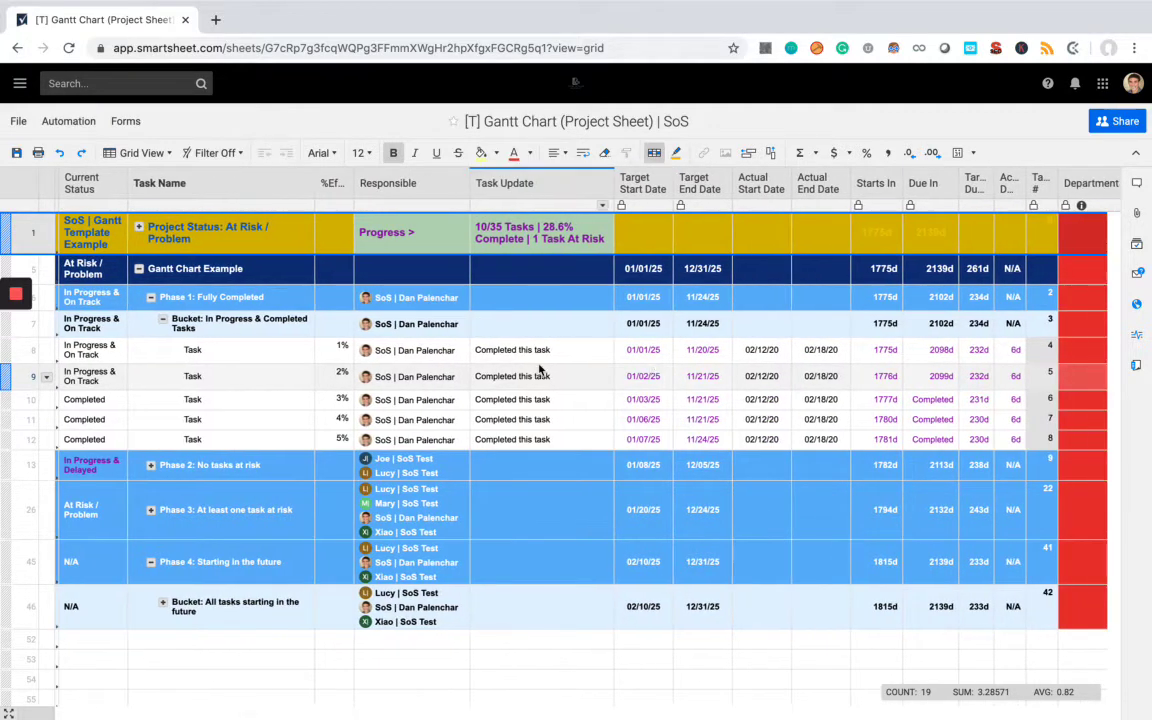
# Step: Inspect row 8's assigned person and effort percentage
pyautogui.click(440, 350)
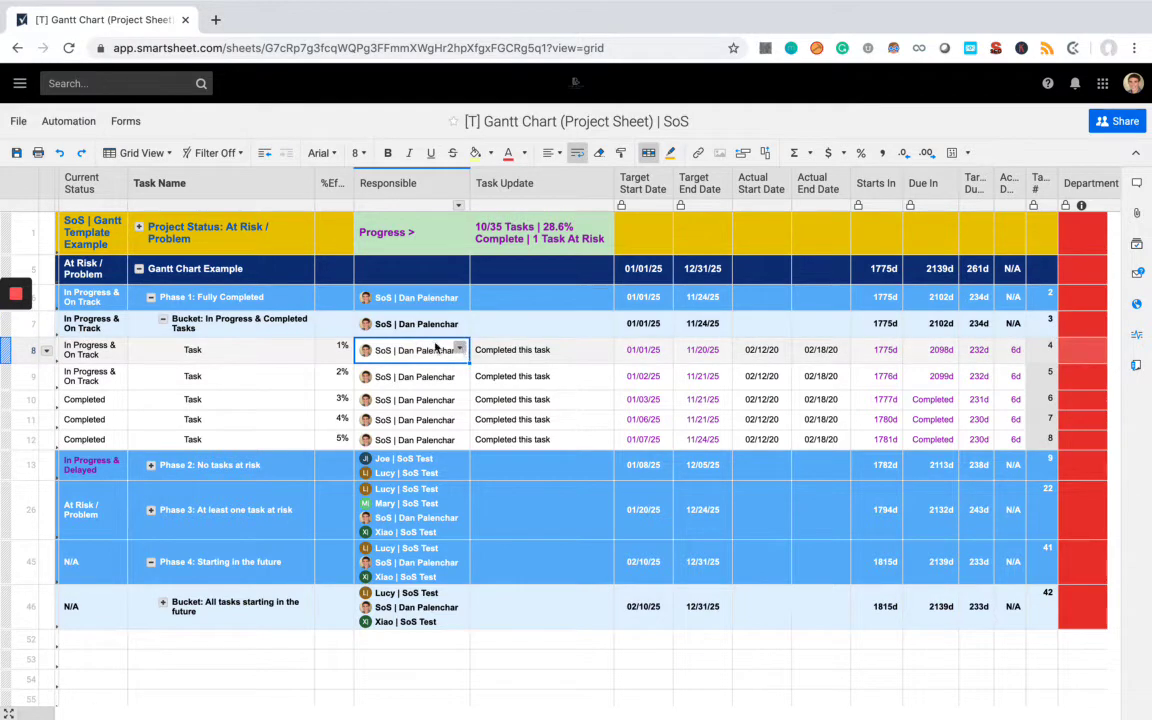
pyautogui.click(337, 350)
pyautogui.hscroll(-2, 412, 357)
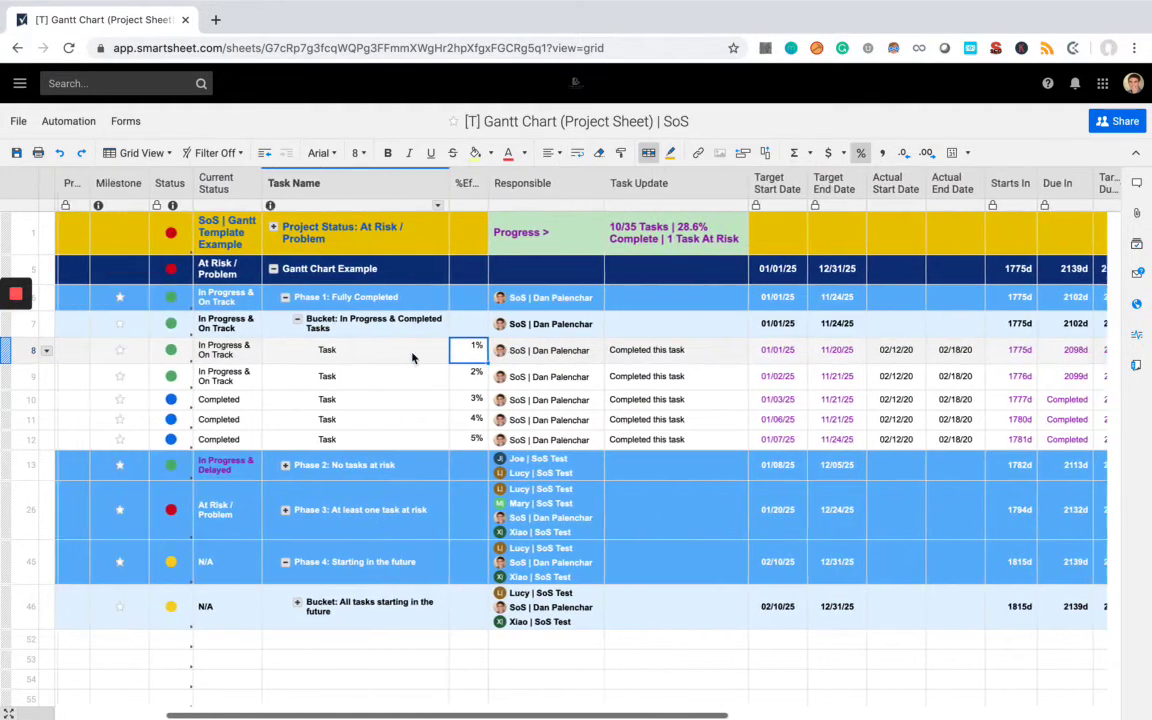
pyautogui.hscroll(-4, 412, 357)
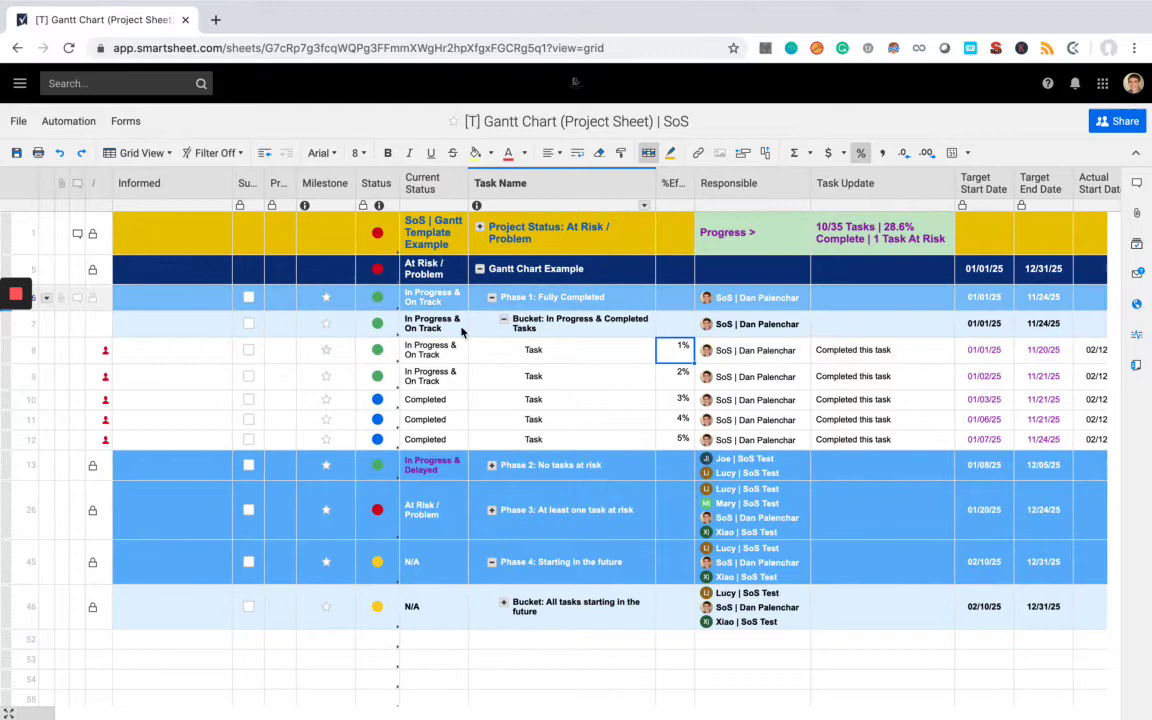
# Step: Check row 8 assignee's workload through February 2025 (336% overallocated), then close the resource view
pyautogui.click(105, 350)
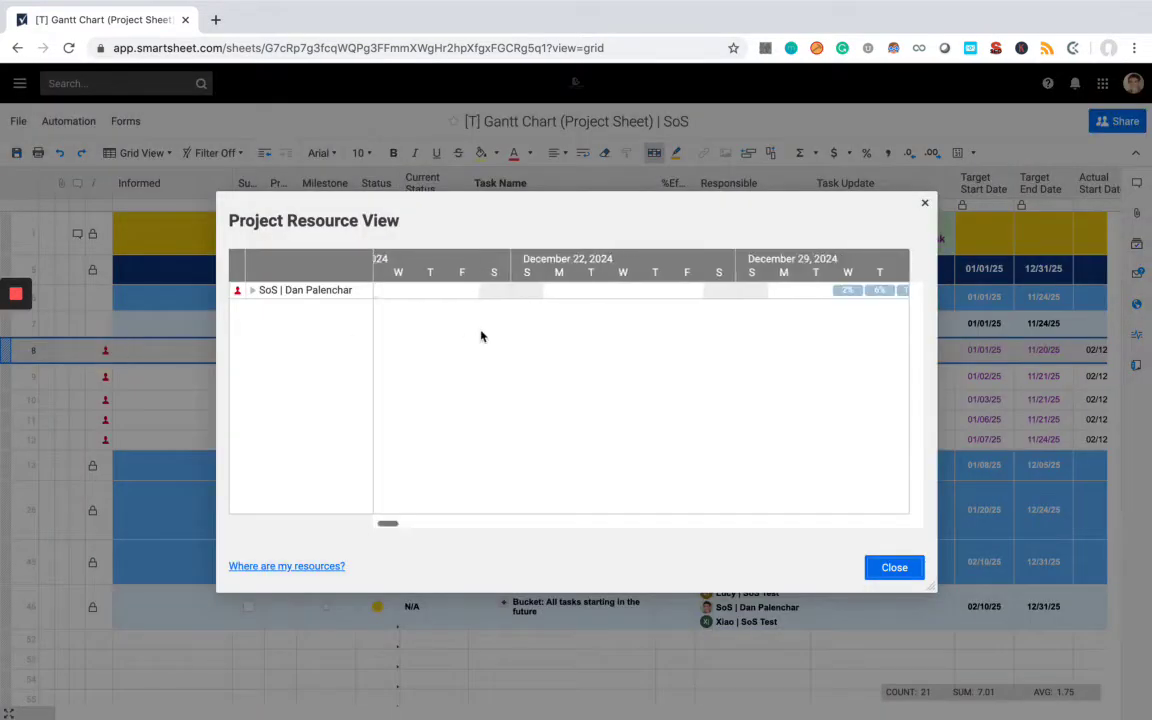
pyautogui.hscroll(4, 481, 336)
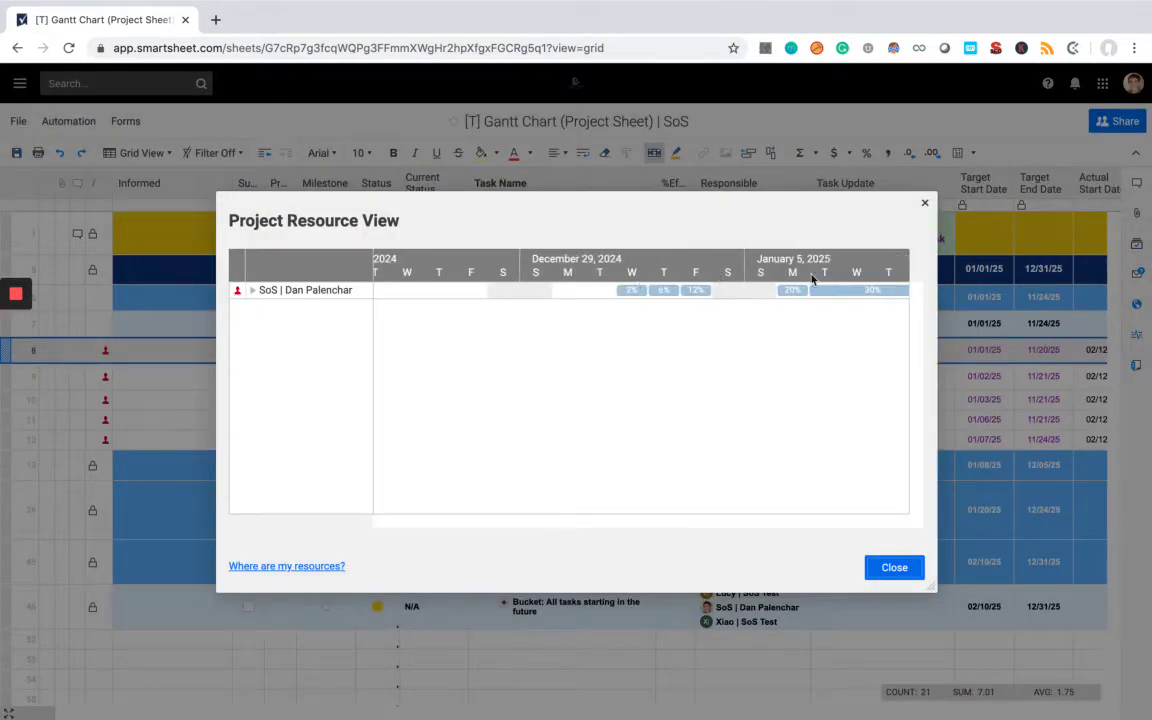
pyautogui.hscroll(6, 735, 340)
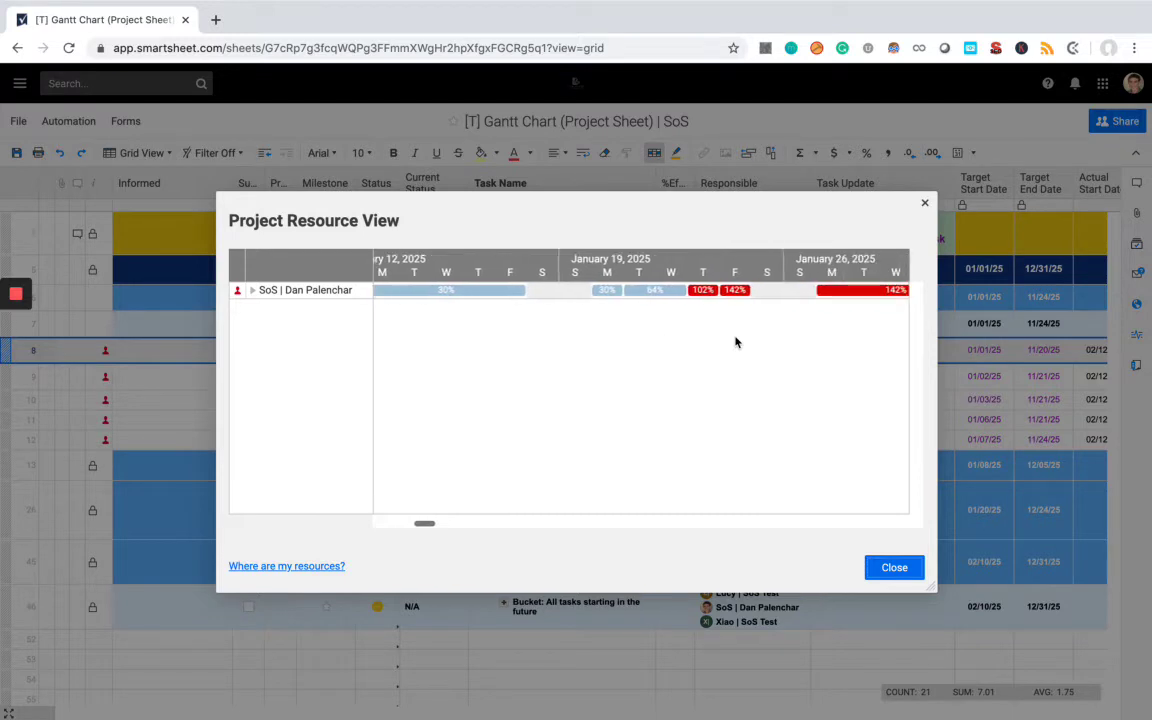
pyautogui.hscroll(4, 658, 339)
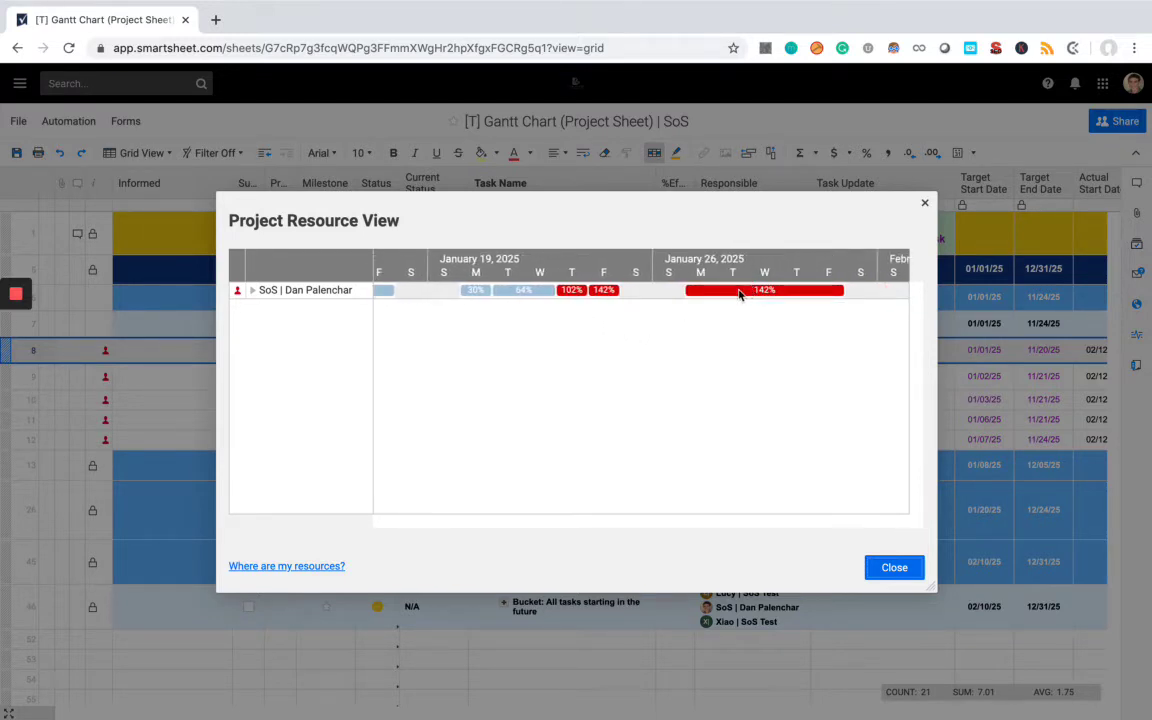
pyautogui.moveTo(739, 293)
pyautogui.hscroll(5, 805, 292)
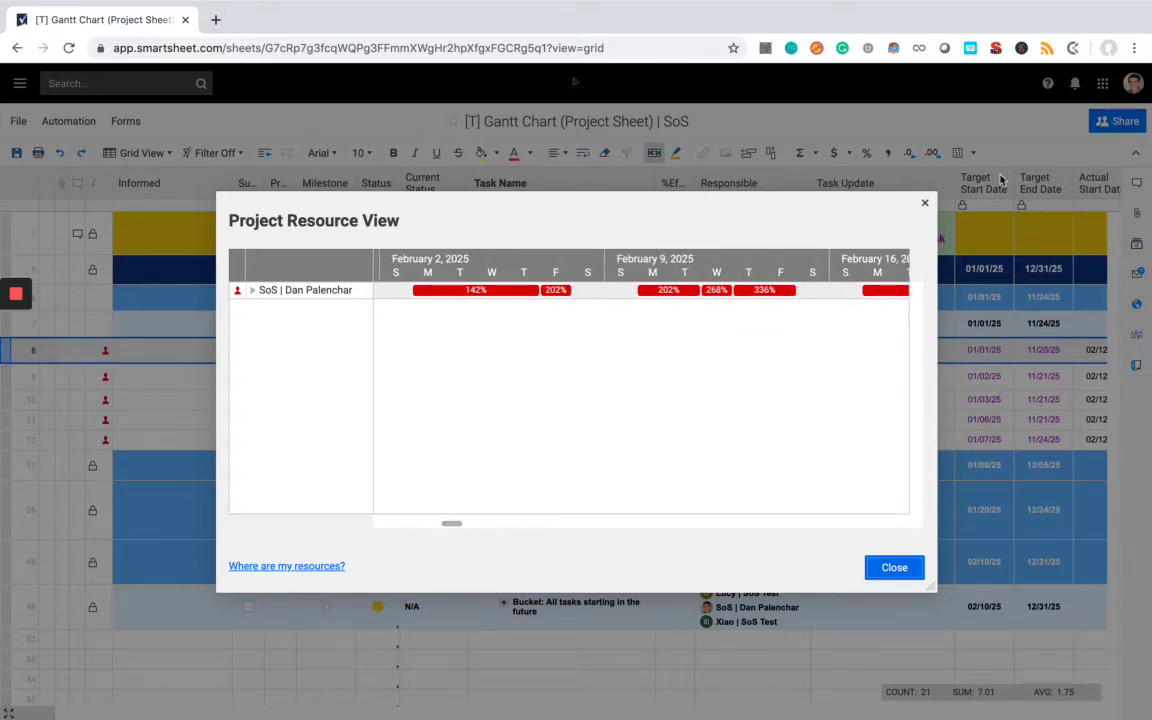
pyautogui.hscroll(3, 745, 338)
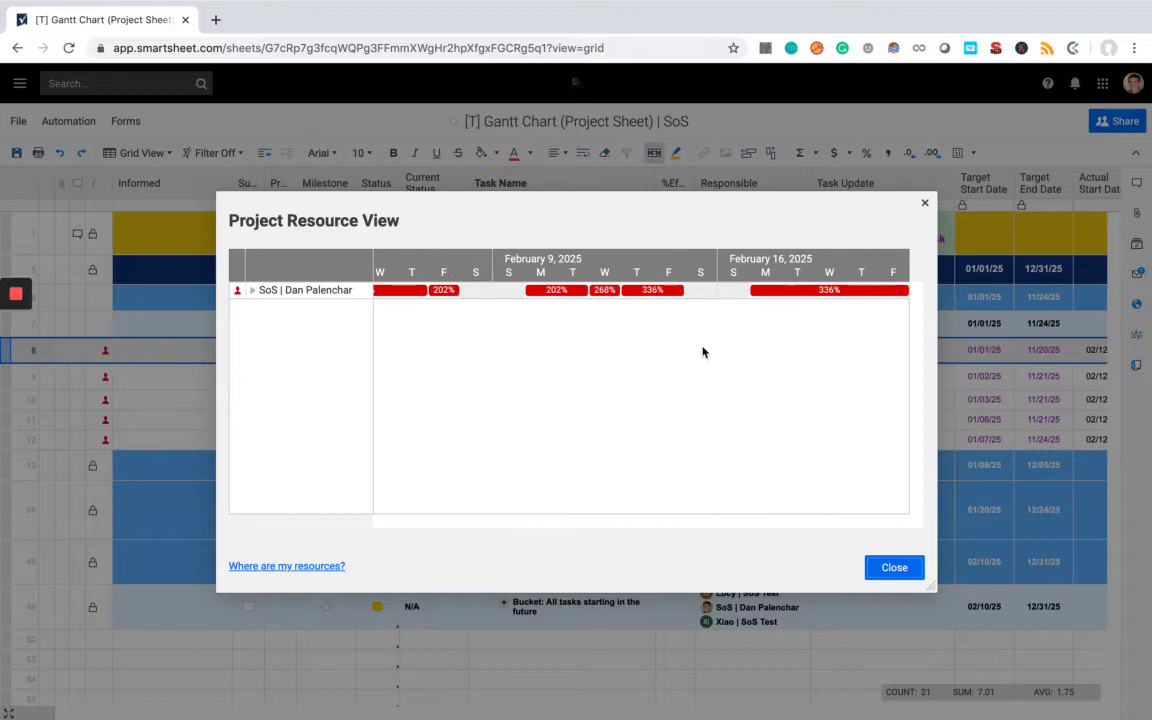
pyautogui.hscroll(3, 593, 316)
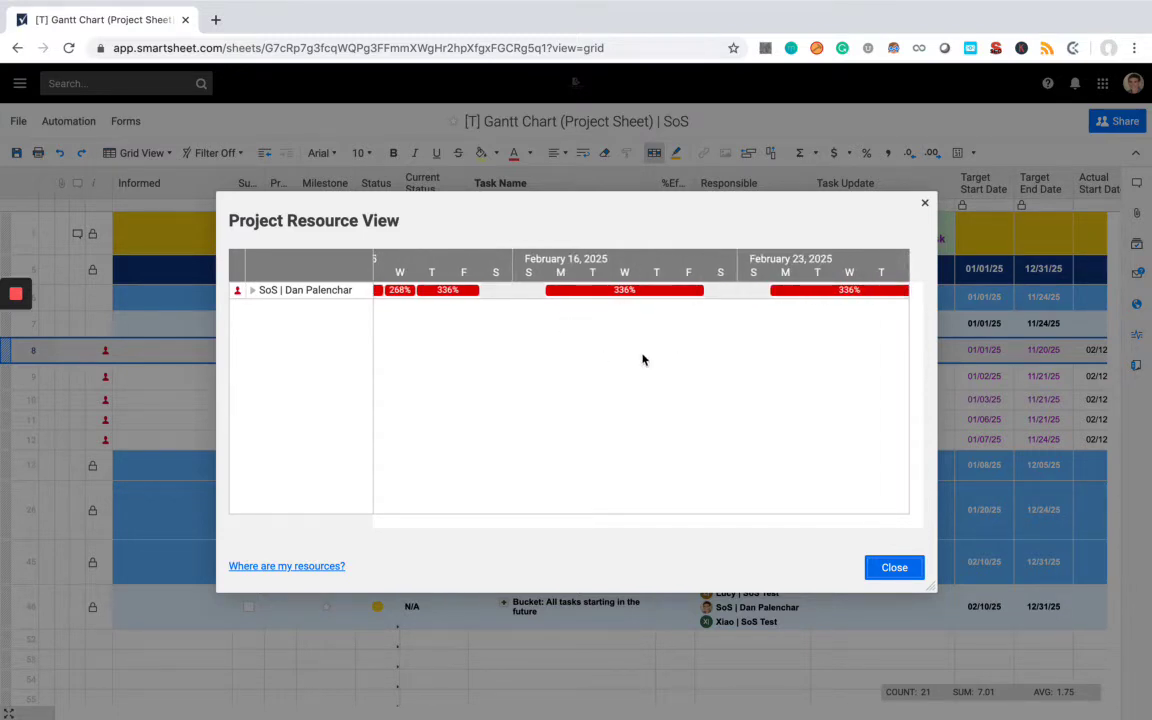
pyautogui.click(925, 204)
# Step: Inspect row 8's Task Update, Target Start Date and Actual Start Date cells
pyautogui.hscroll(3, 418, 408)
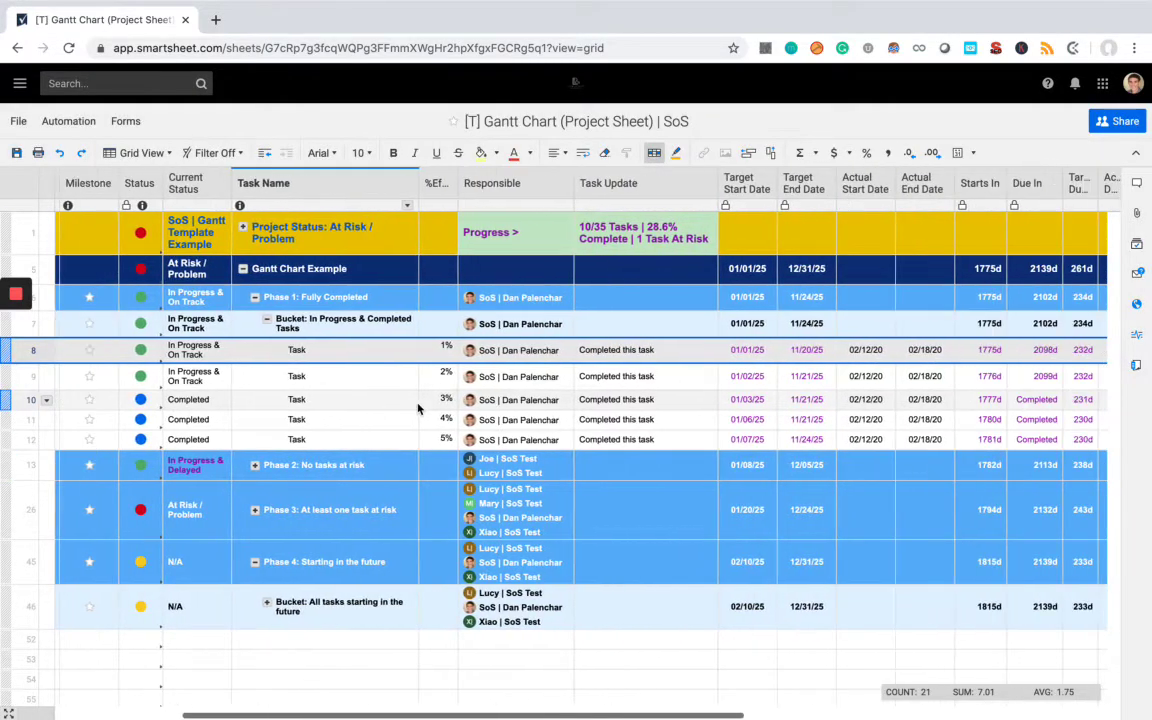
pyautogui.hscroll(2, 555, 404)
pyautogui.click(567, 351)
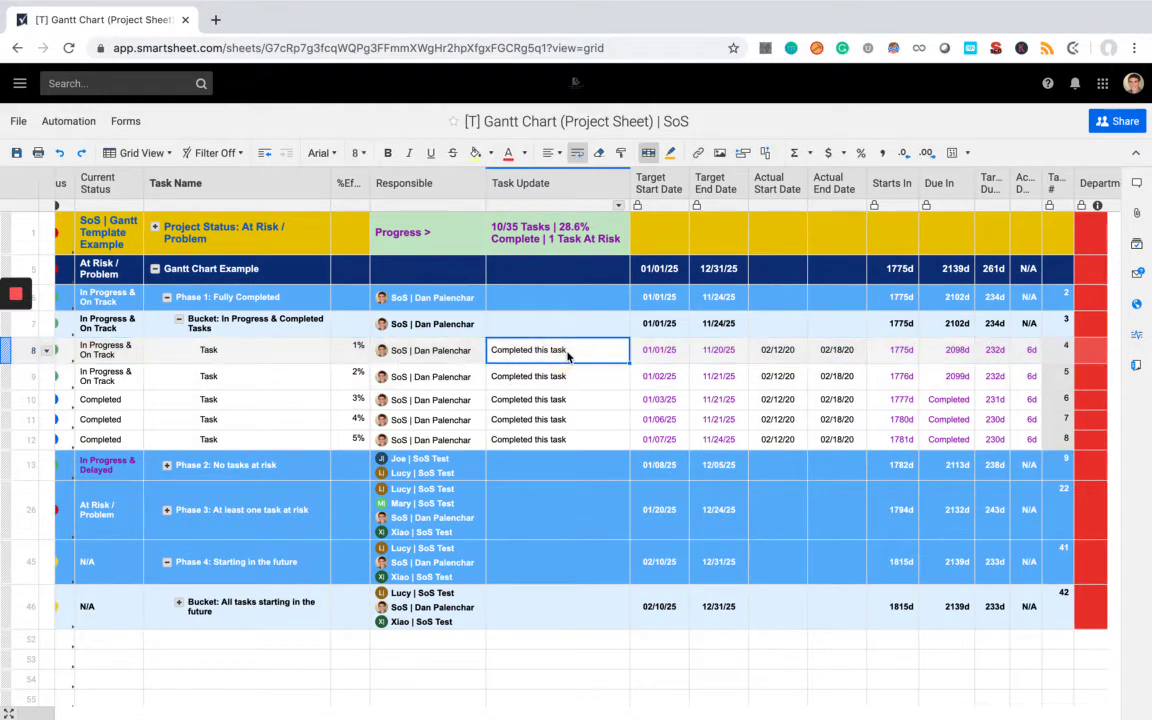
pyautogui.hscroll(2, 645, 363)
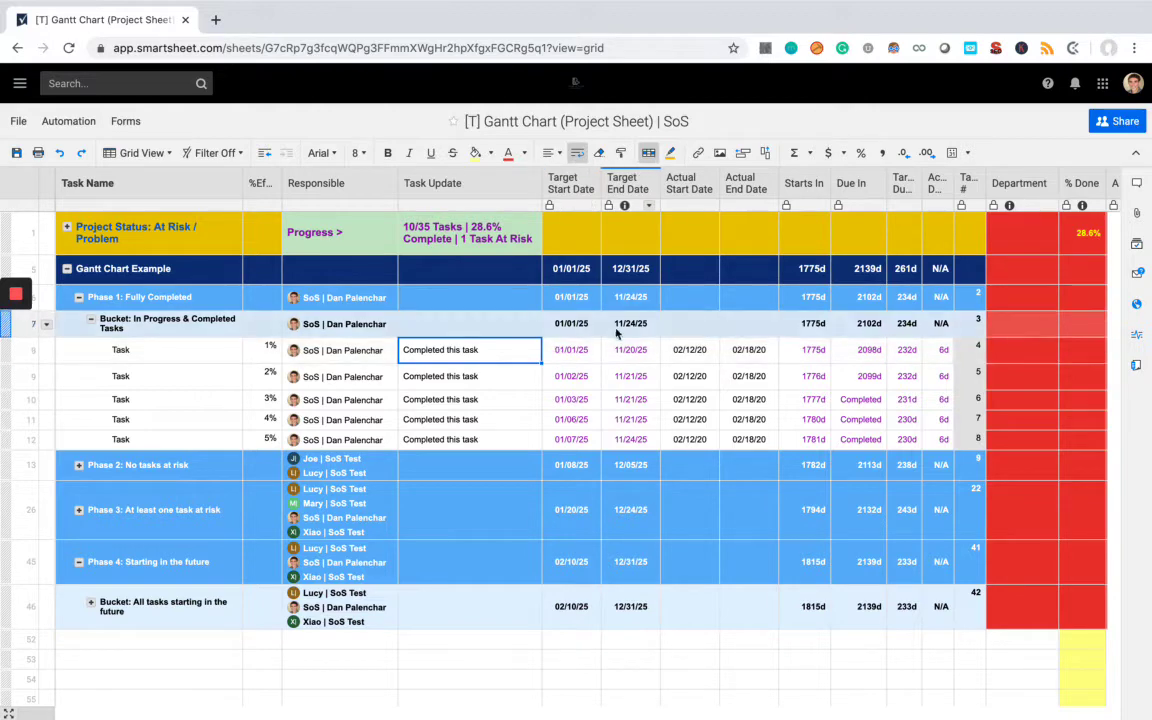
pyautogui.click(585, 180)
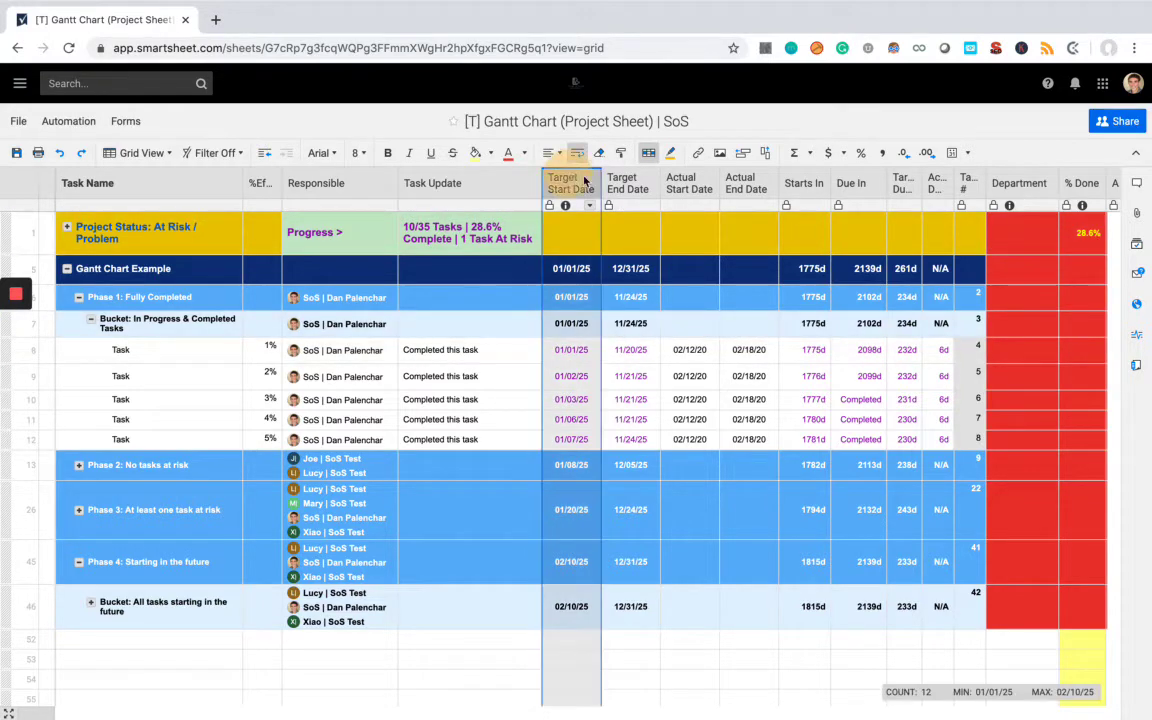
pyautogui.click(555, 350)
pyautogui.press('Right')
pyautogui.press('Right')
pyautogui.press('Right')
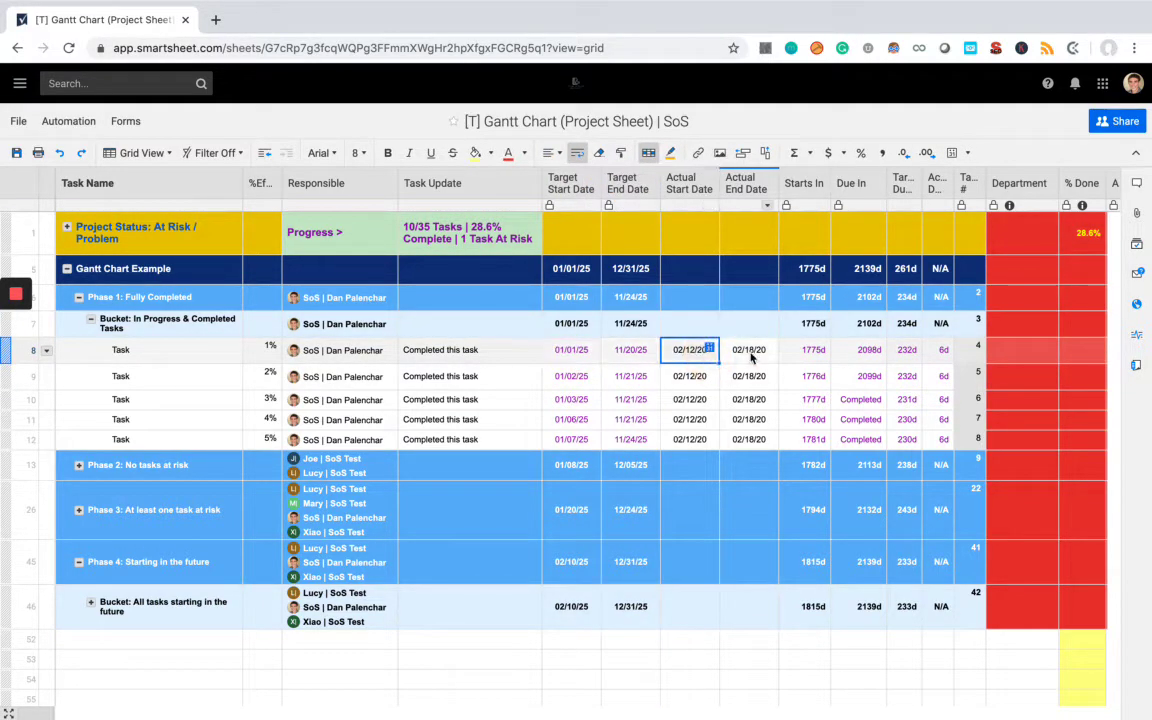
pyautogui.click(689, 350)
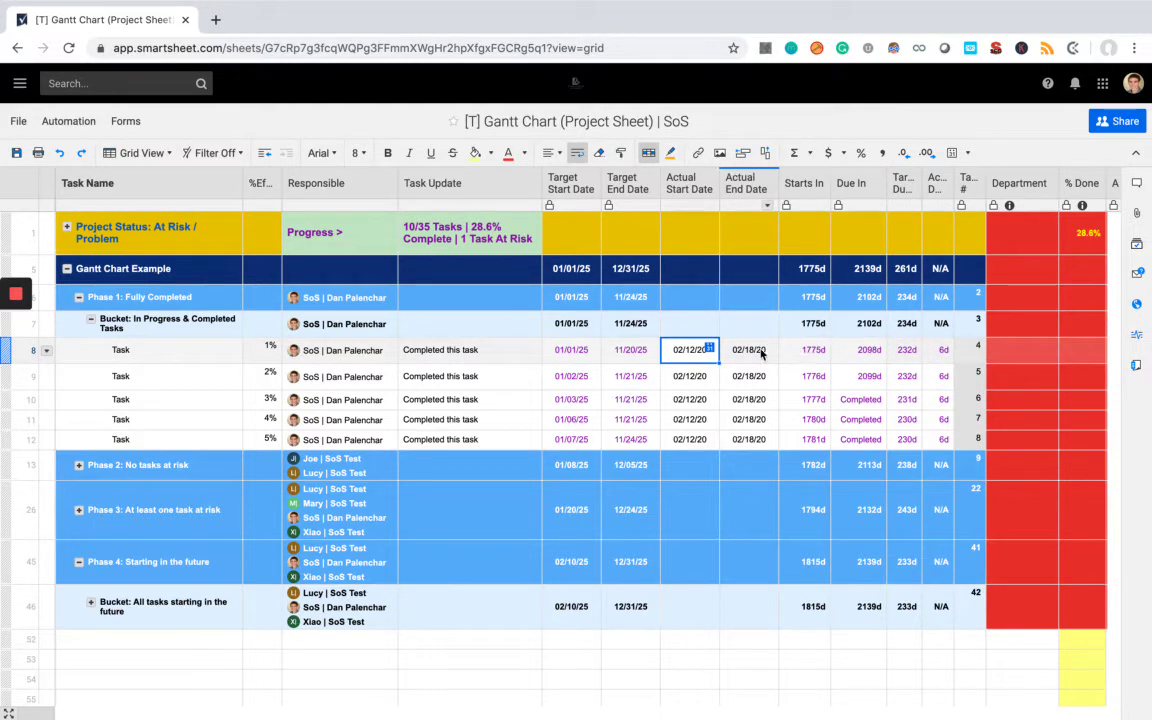
pyautogui.hscroll(10, 758, 438)
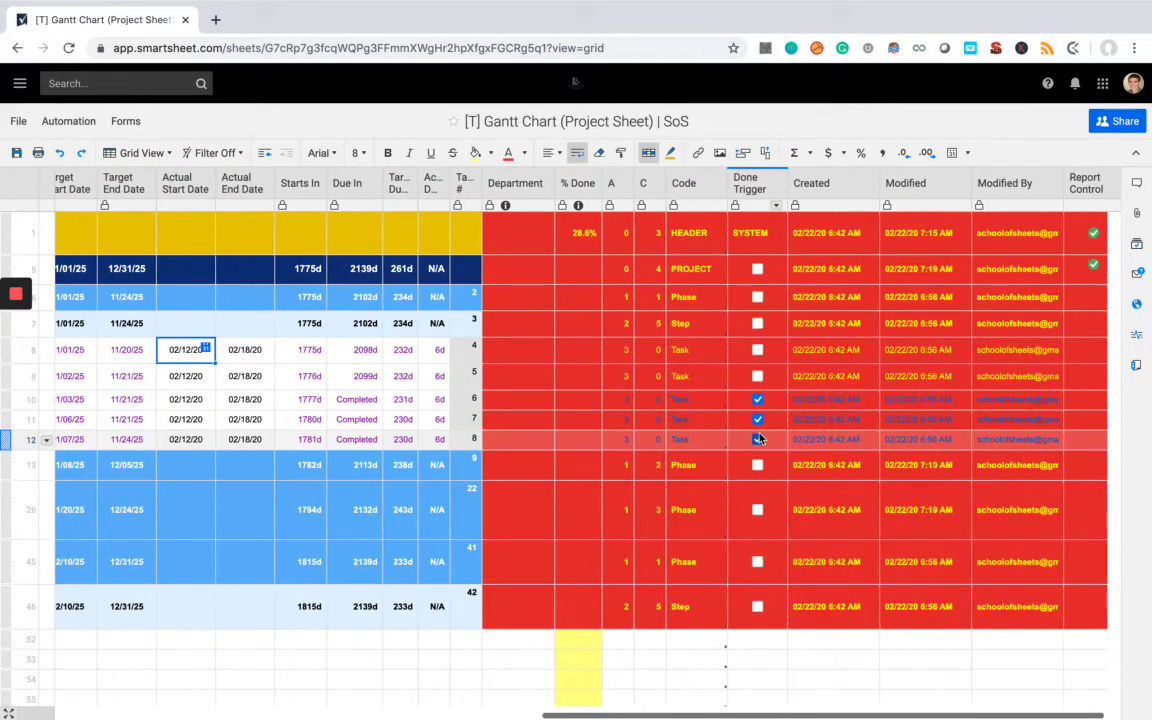
# Step: Hide the Department through Report Control columns and save the sheet
pyautogui.click(1080, 183)
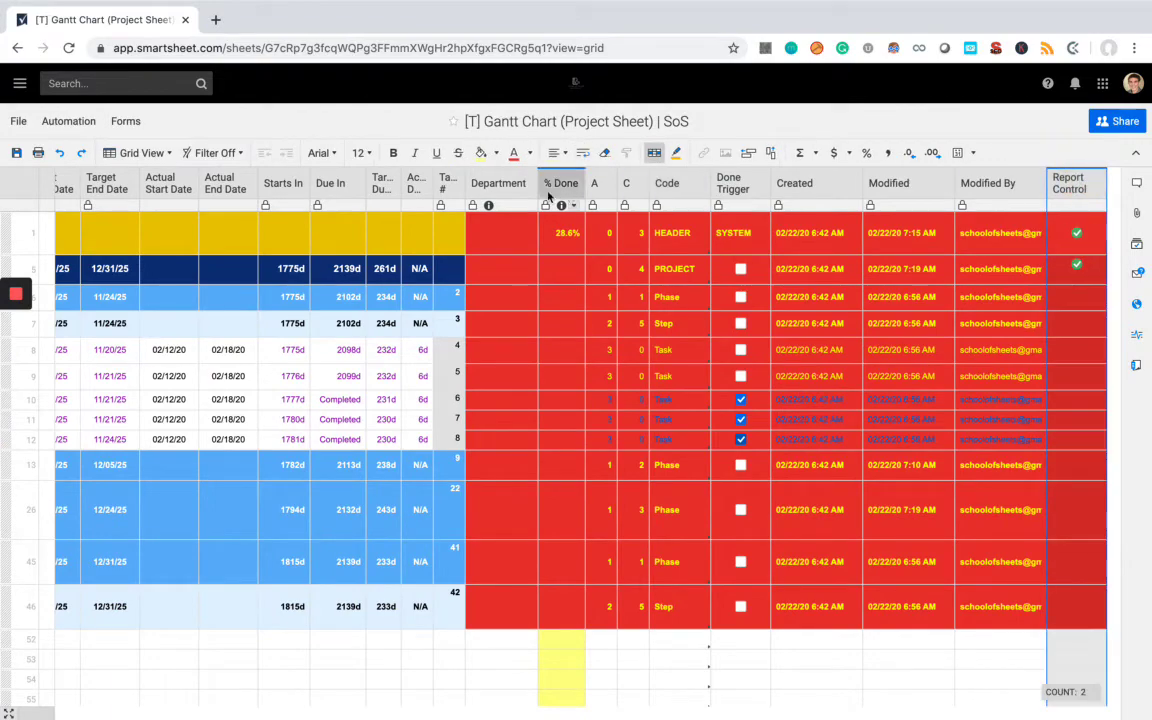
pyautogui.keyDown('shift'); pyautogui.click(516, 183); pyautogui.keyUp('shift')
pyautogui.rightClick(518, 182)
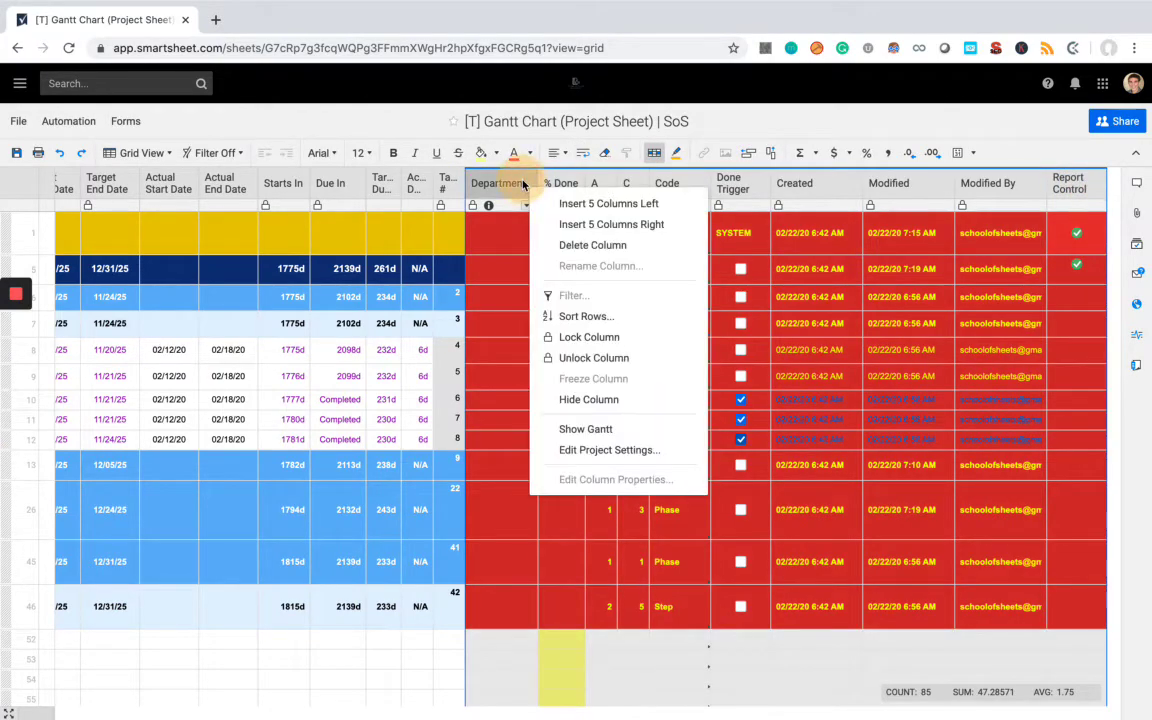
pyautogui.click(588, 399)
pyautogui.hotkey('ctrl', 'Left')
pyautogui.hotkey('ctrl', 'Right')
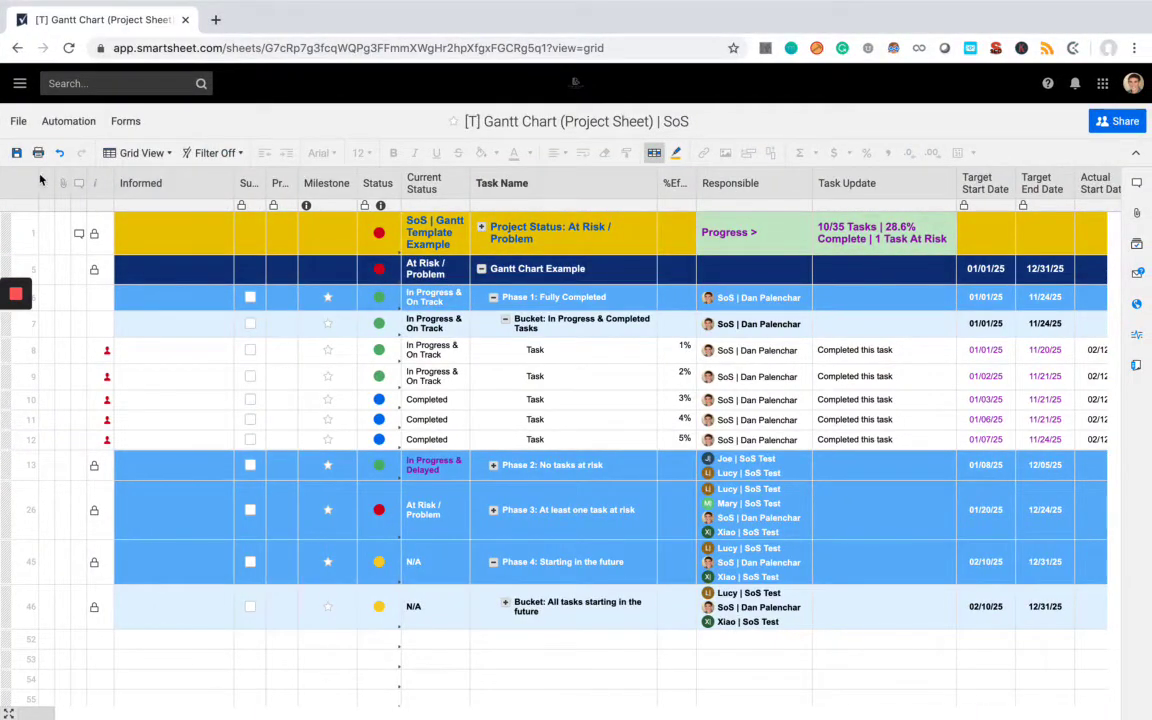
pyautogui.click(16, 155)
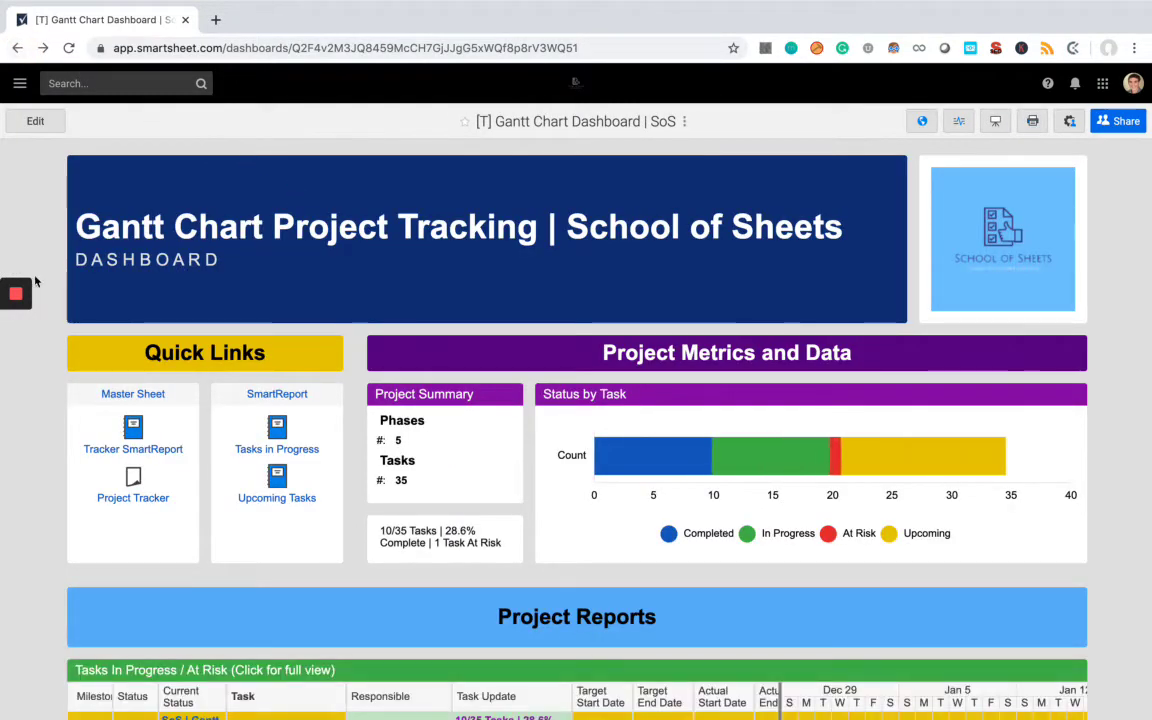
# Step: Review the dashboard's Project Reports widgets, now showing Phase 1's first two tasks In Progress & On Track
pyautogui.moveTo(24, 322)
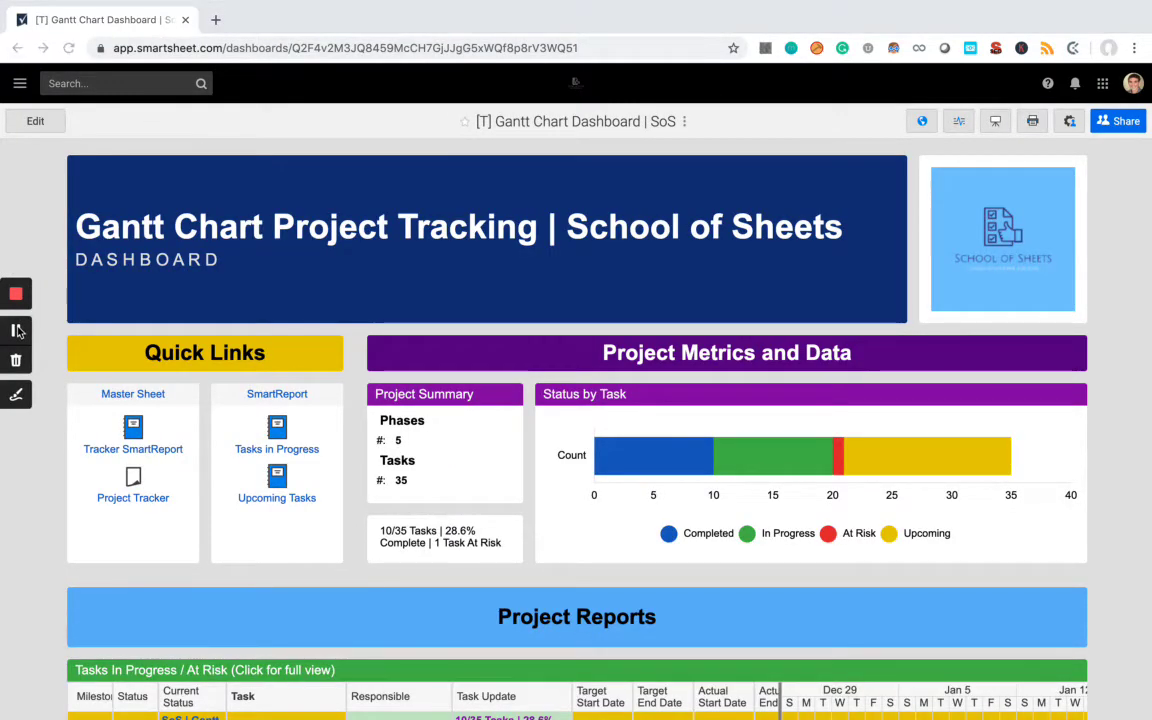
pyautogui.scroll(-1, 1068, 370)
pyautogui.scroll(-1, 1067, 368)
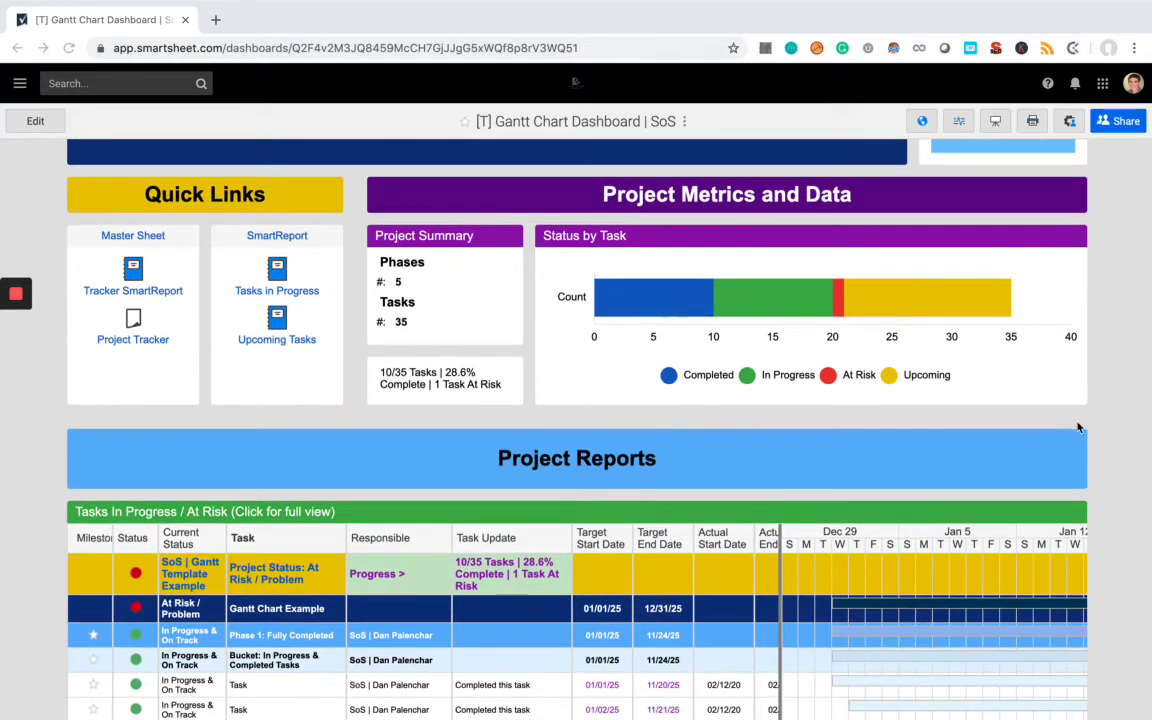
pyautogui.scroll(-2, 1148, 398)
pyautogui.scroll(-1, 1145, 400)
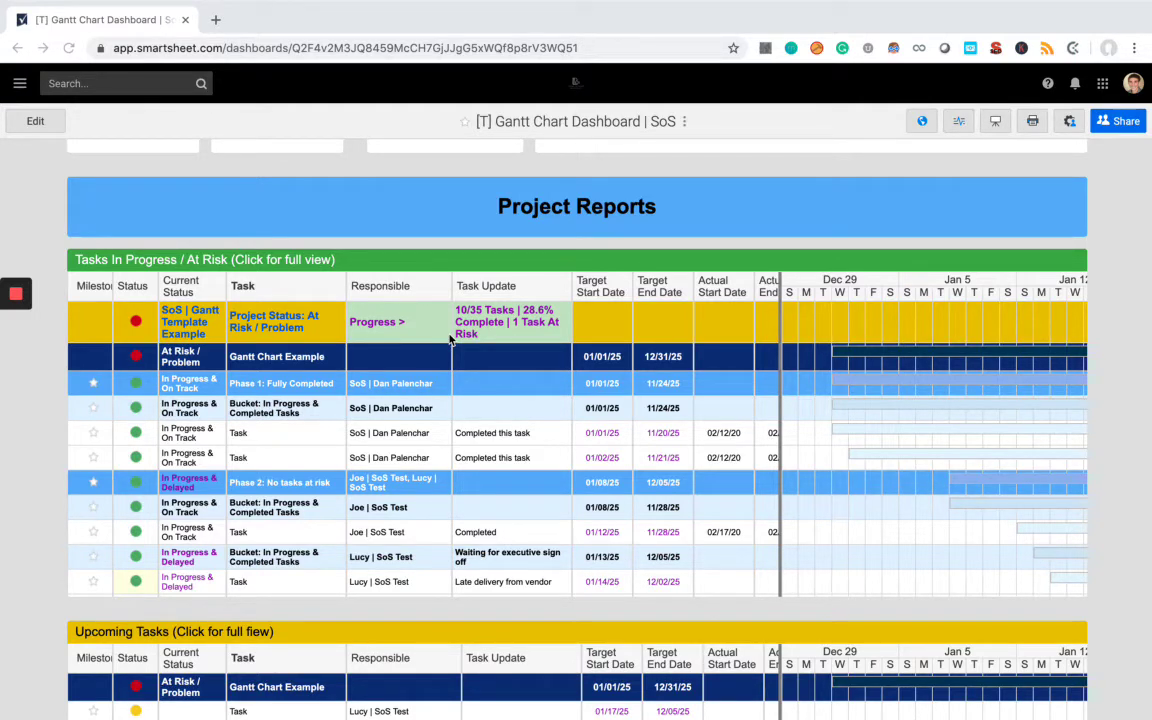
pyautogui.click(357, 262)
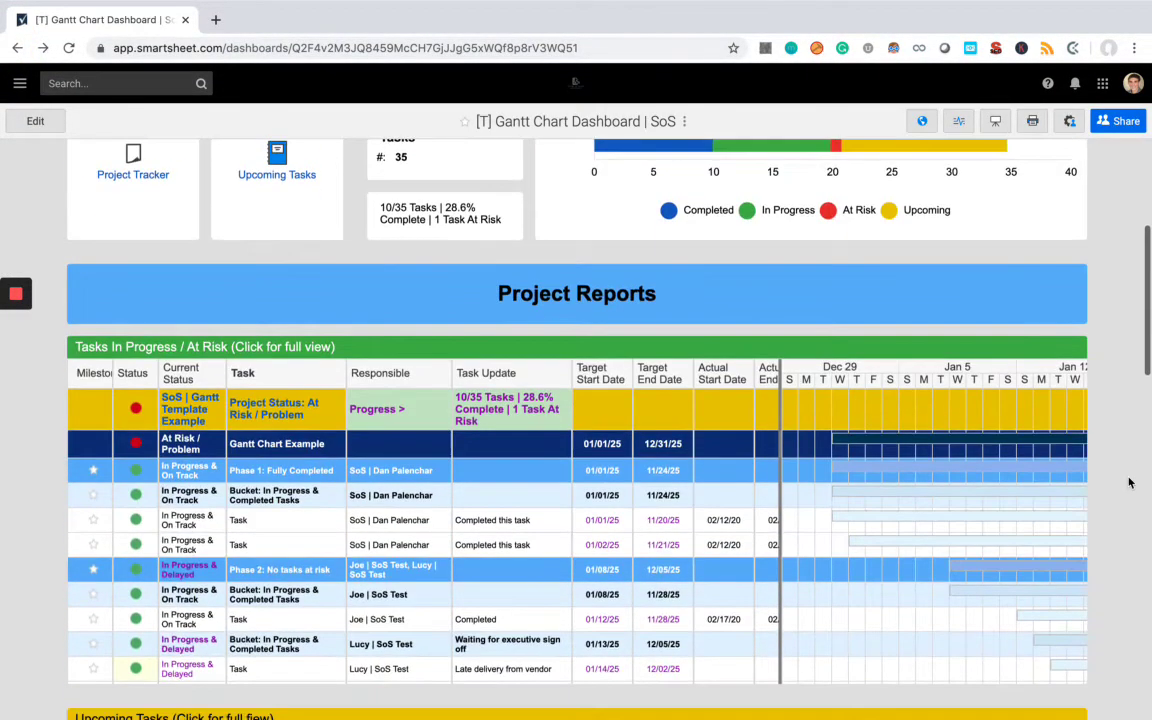
pyautogui.scroll(-10, 1129, 483)
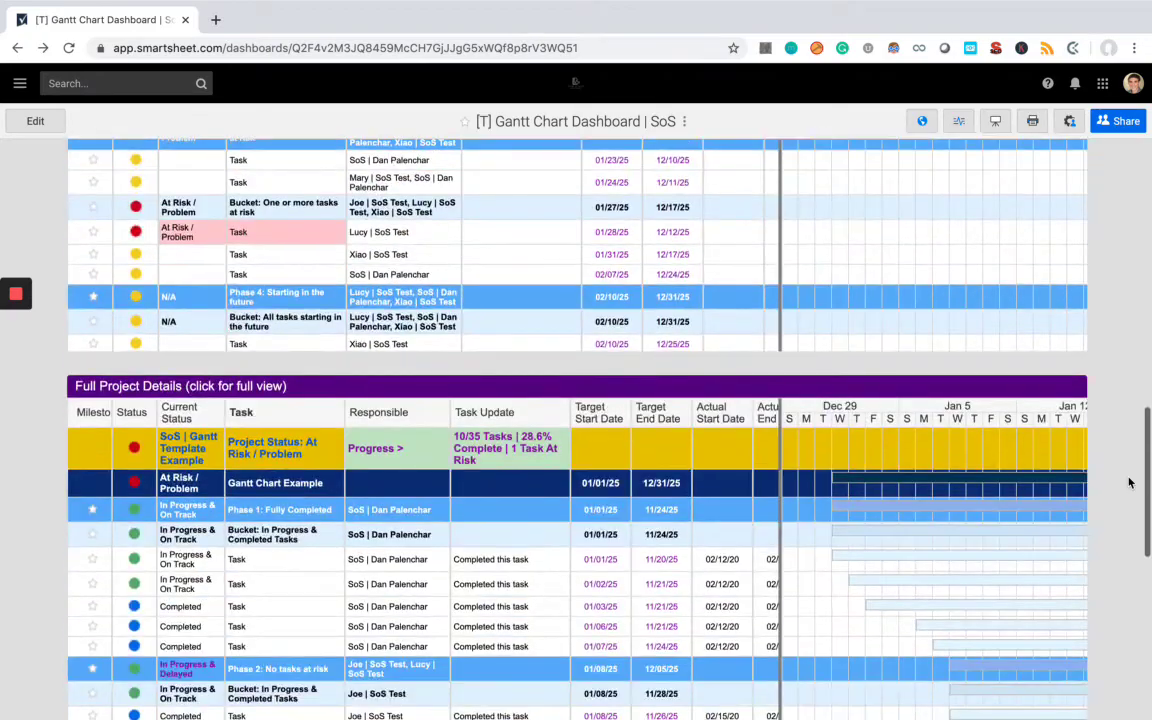
pyautogui.scroll(-5, 1129, 485)
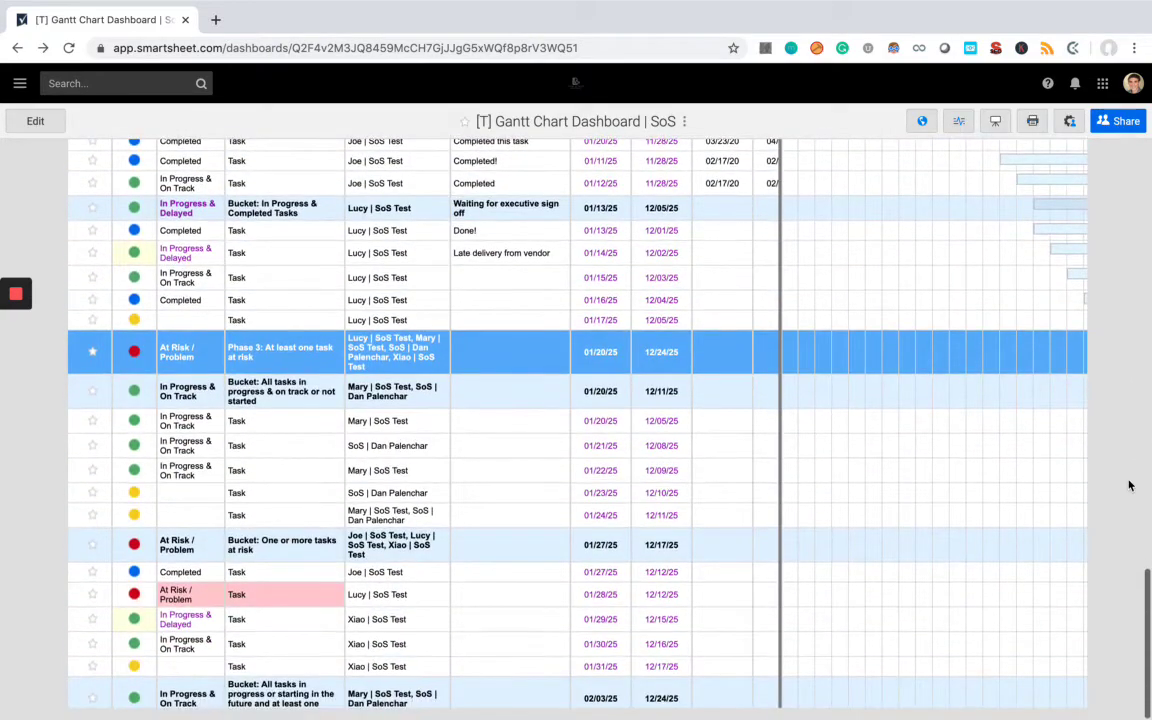
pyautogui.scroll(15, 1129, 485)
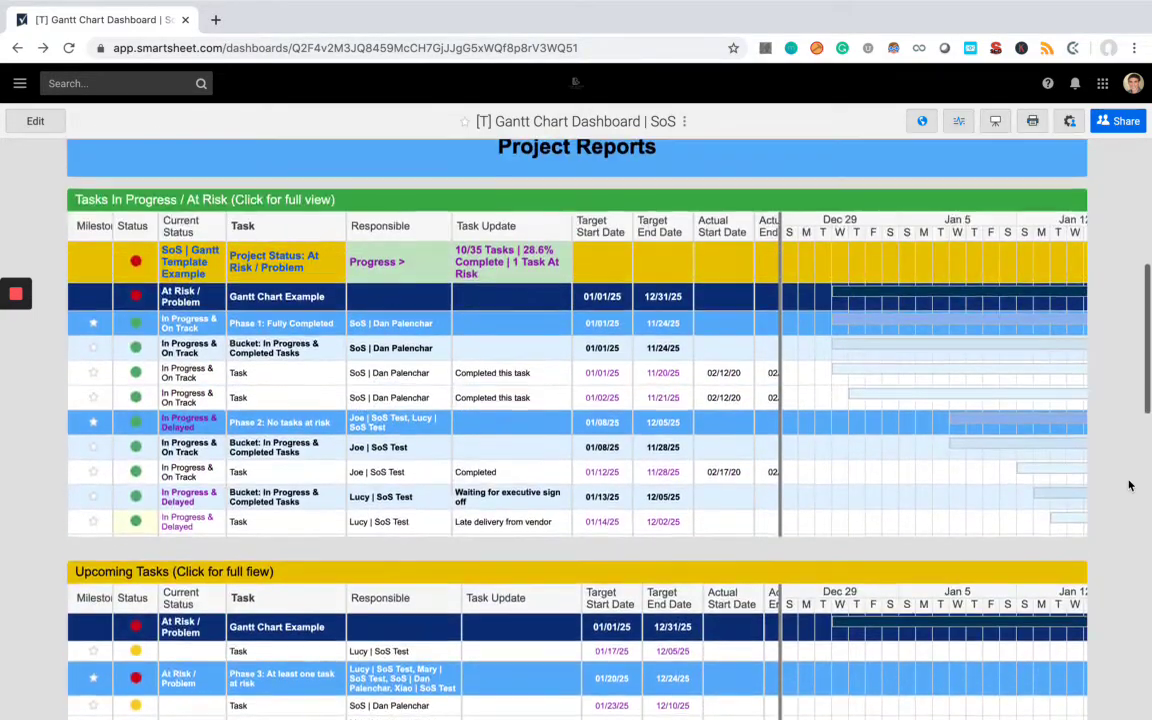
# Step: In the full In Progress report, set rows 5 and 6 Current Status to Completed and save
pyautogui.click(385, 371)
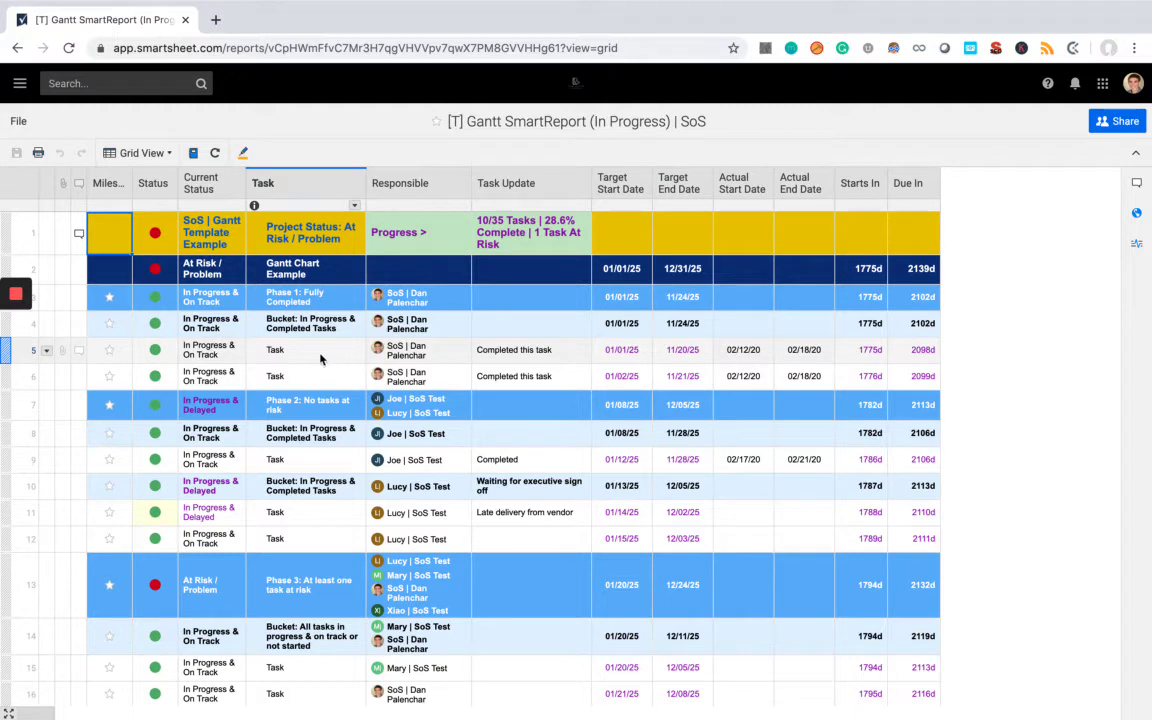
pyautogui.click(527, 360)
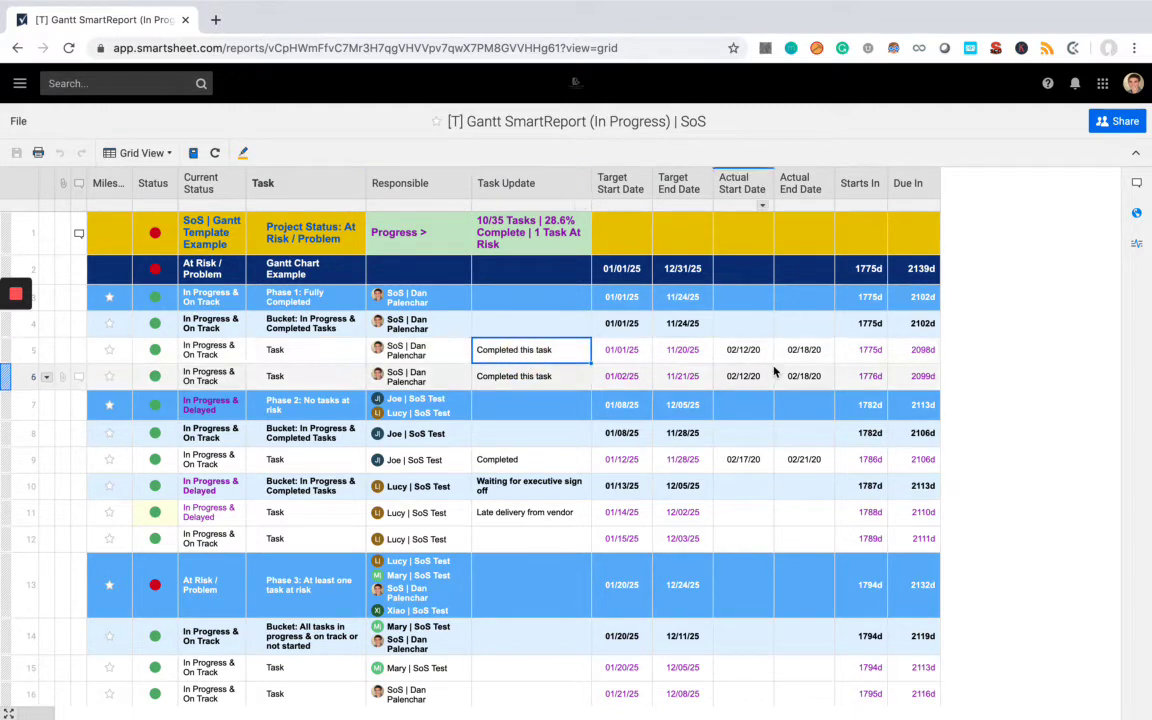
pyautogui.click(198, 358)
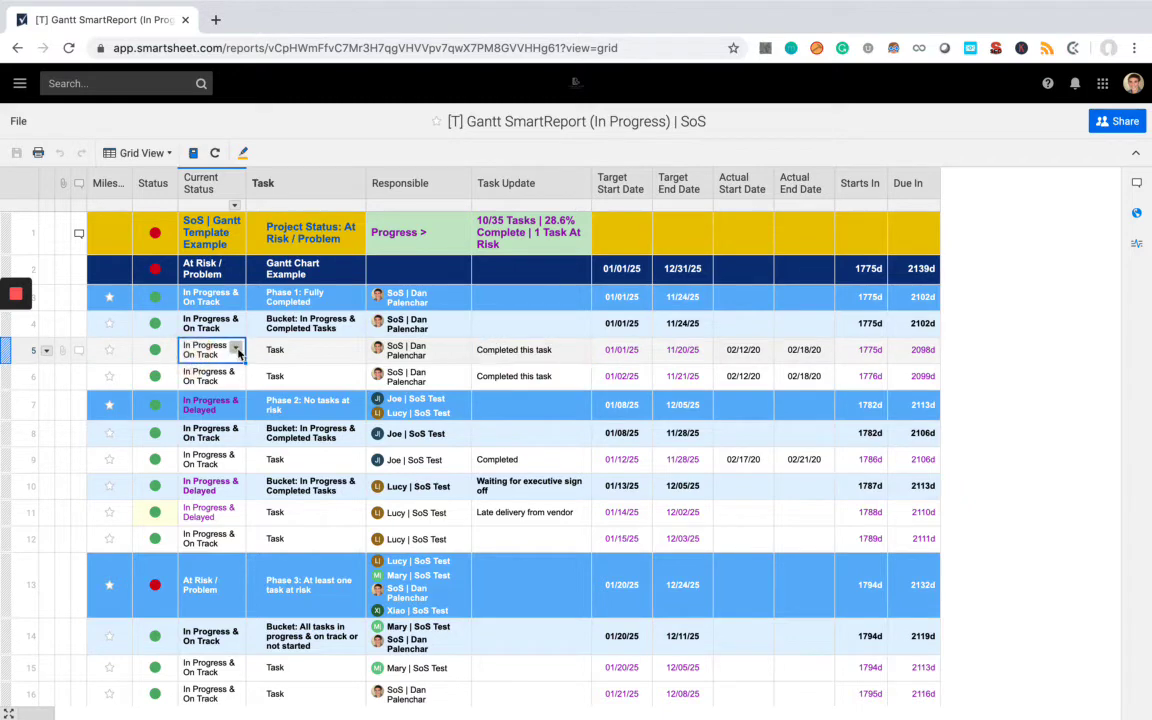
pyautogui.click(235, 348)
pyautogui.click(225, 408)
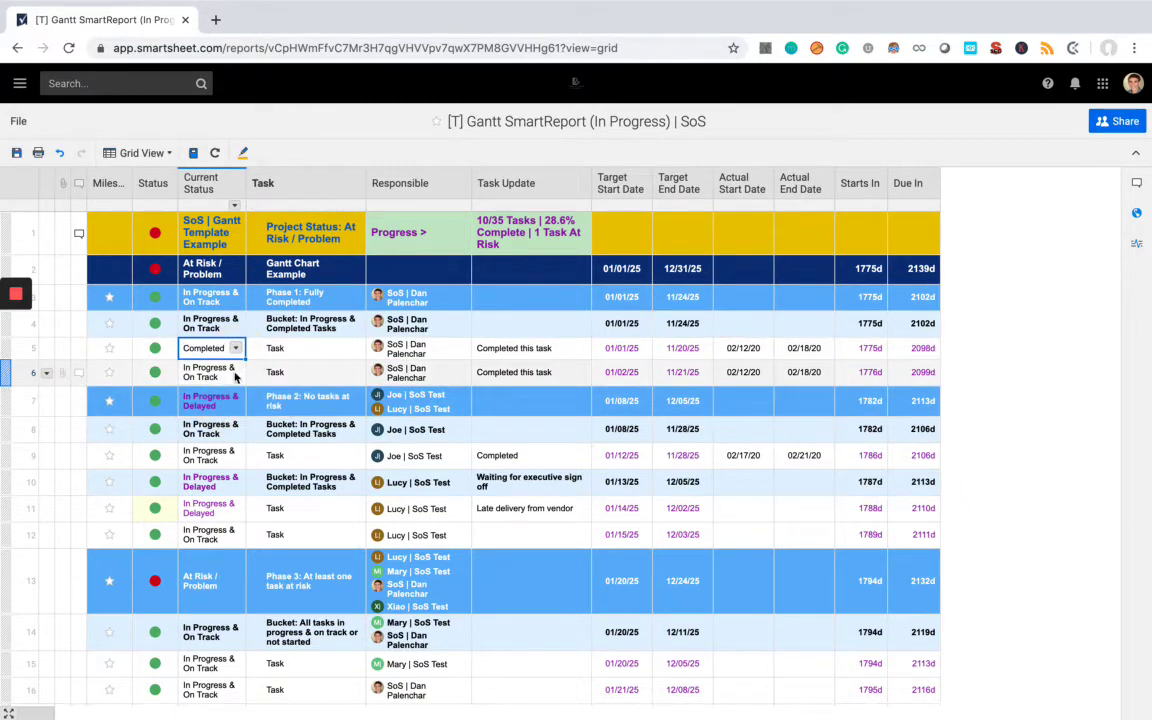
pyautogui.click(210, 372)
pyautogui.click(235, 372)
pyautogui.click(227, 437)
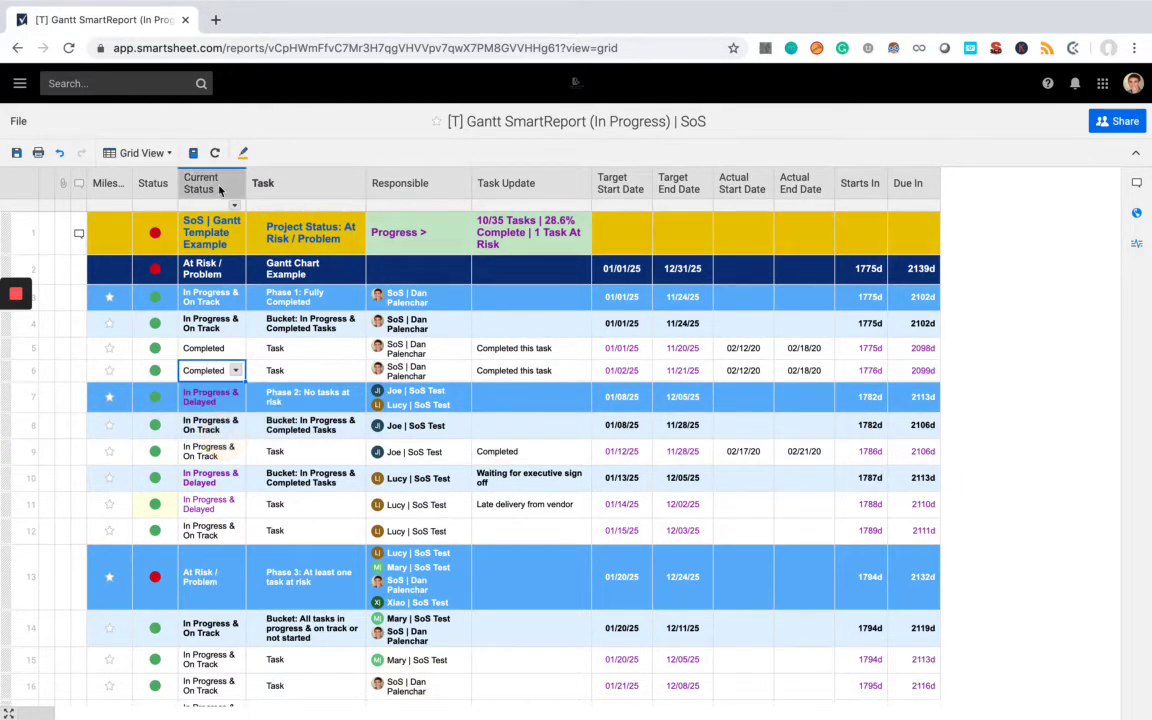
pyautogui.click(212, 155)
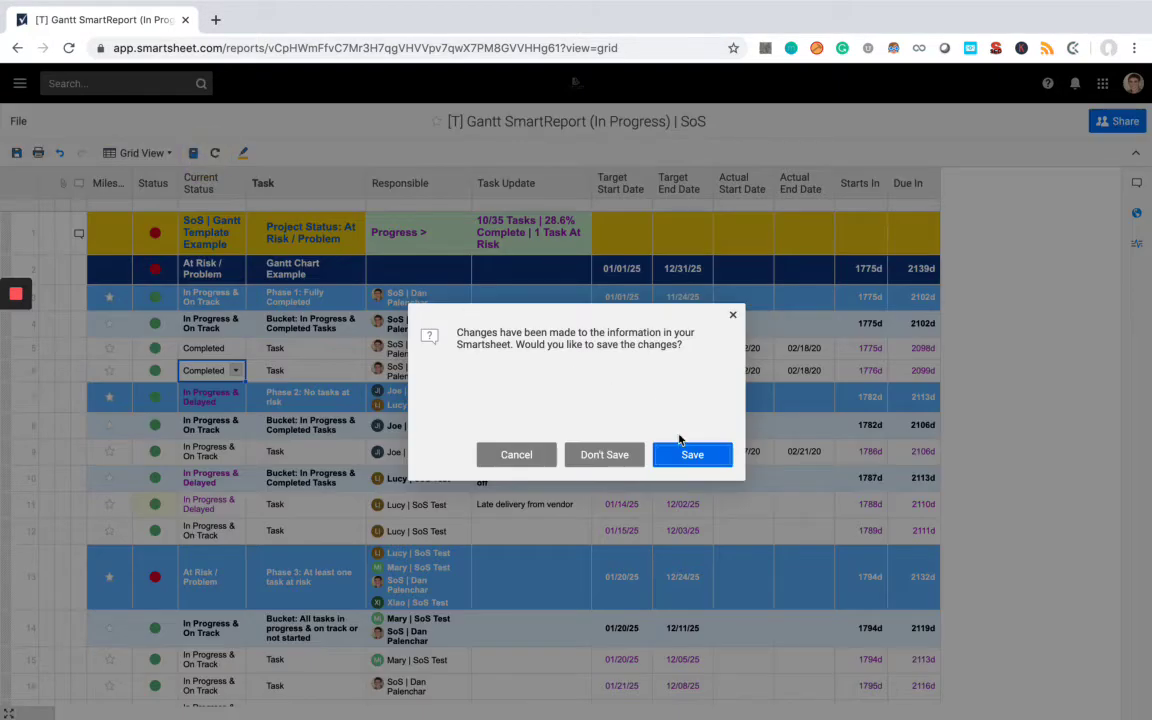
pyautogui.click(681, 450)
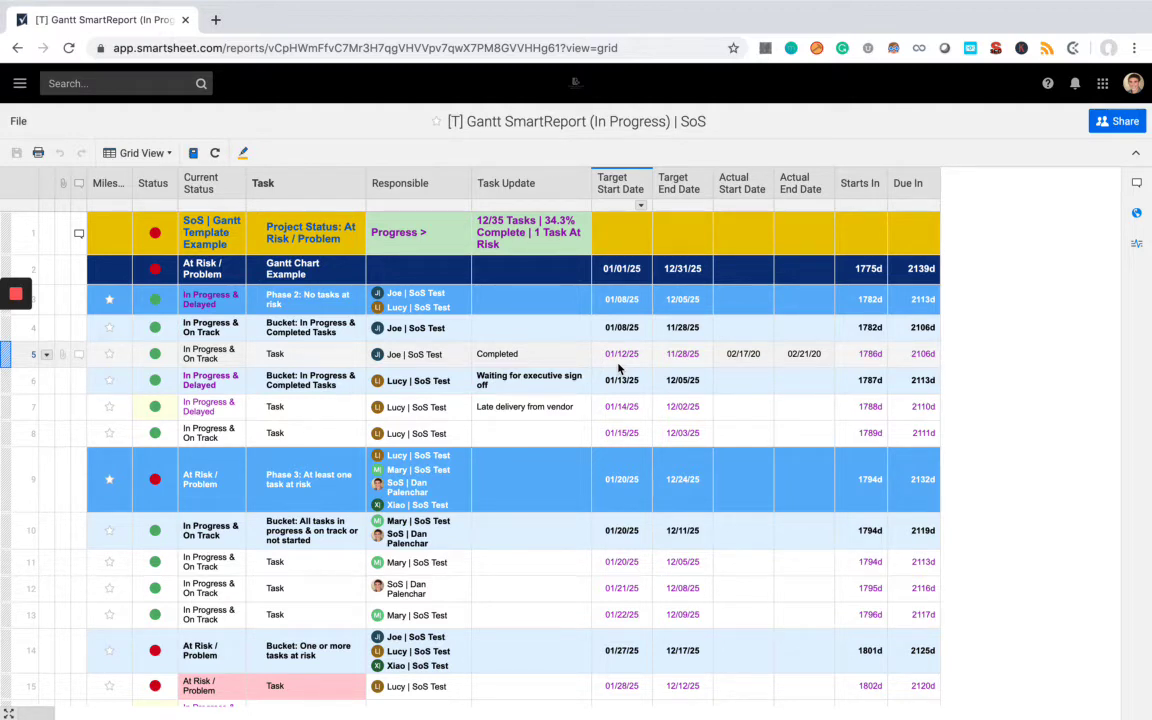
# Step: Mark row 5's task Completed, save, and refresh the report
pyautogui.click(210, 355)
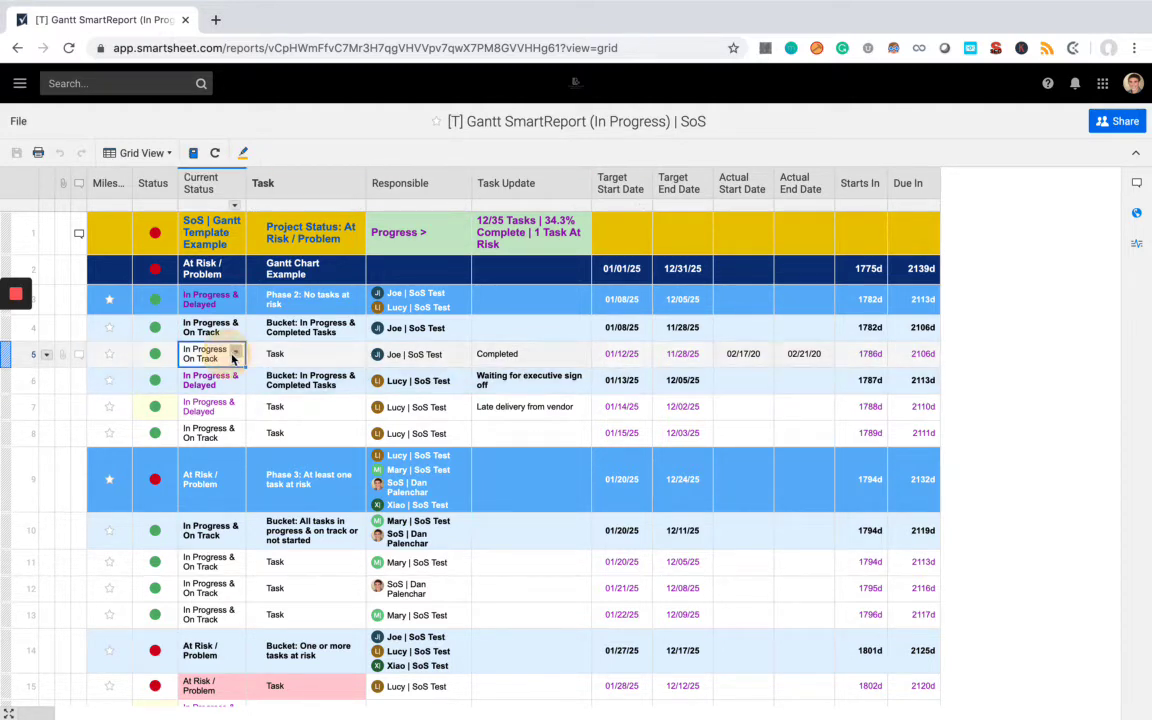
pyautogui.click(235, 356)
pyautogui.click(207, 417)
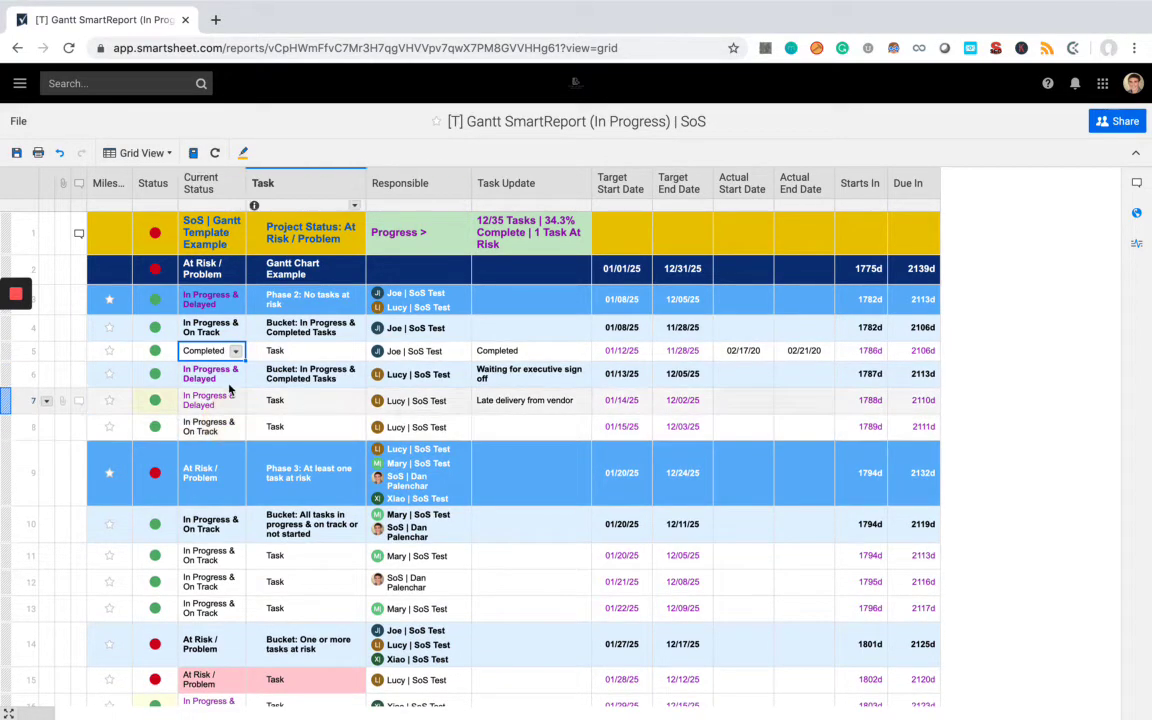
pyautogui.click(16, 152)
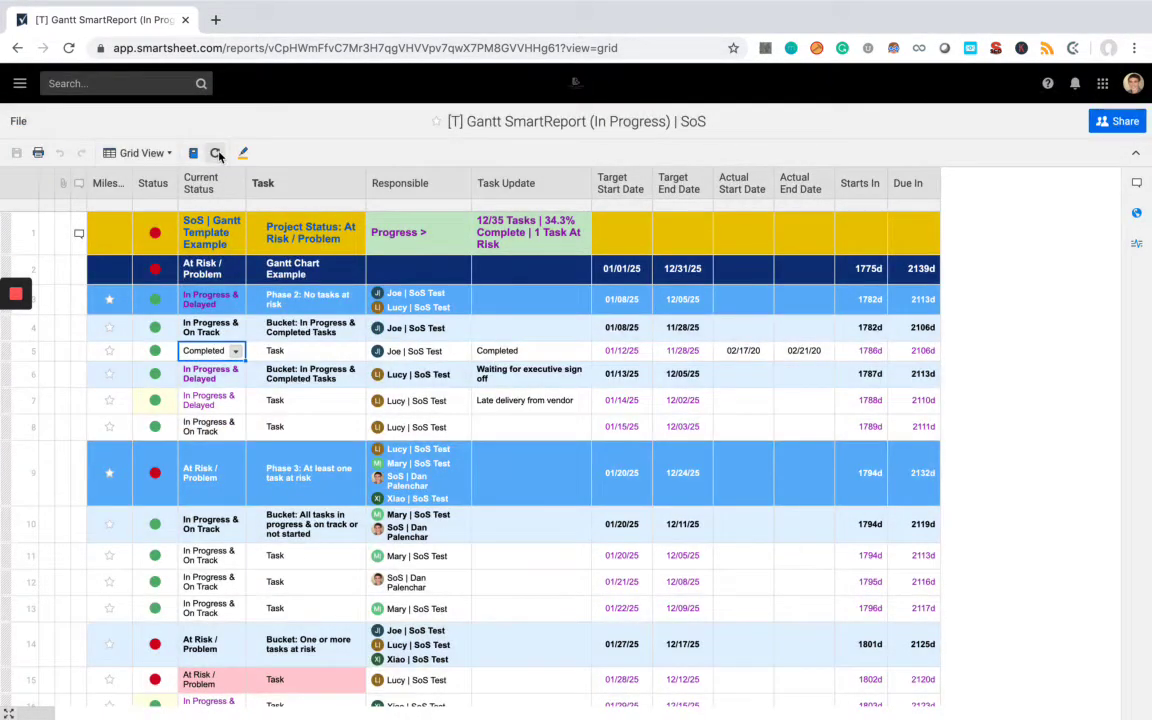
pyautogui.click(216, 153)
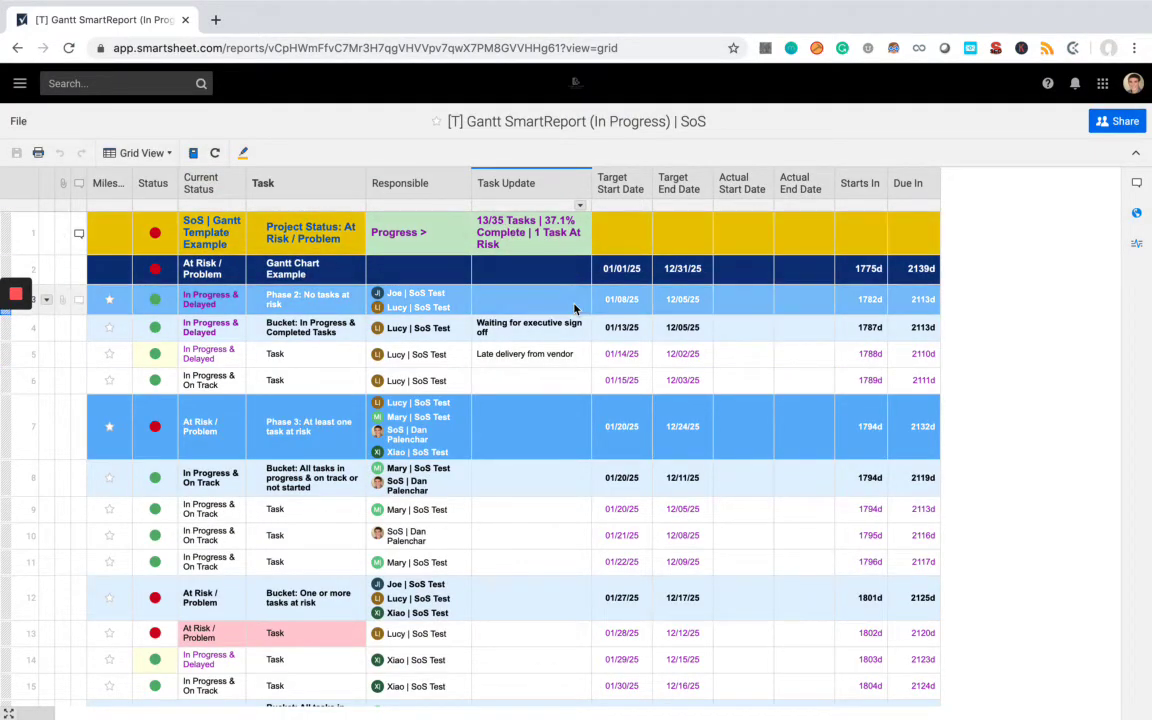
# Step: Set row 5's Task Update to 'Received delivery from vendor 2/20' and status In Progress & On Track
pyautogui.click(509, 357)
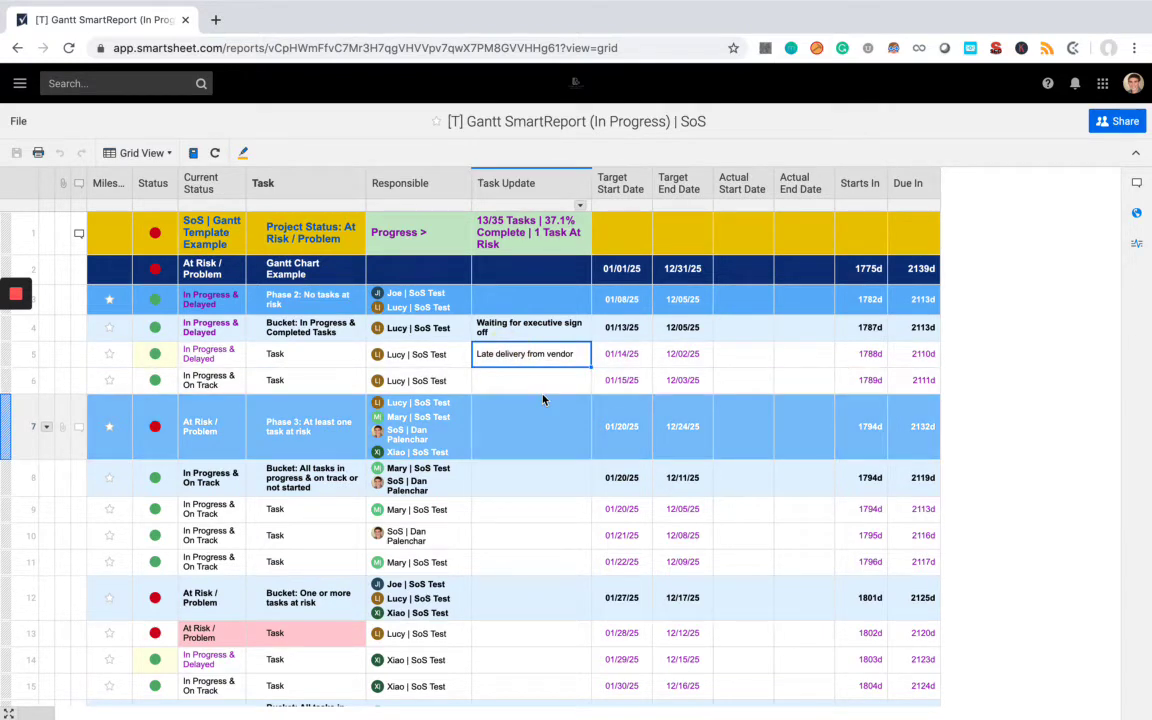
pyautogui.write('Received')
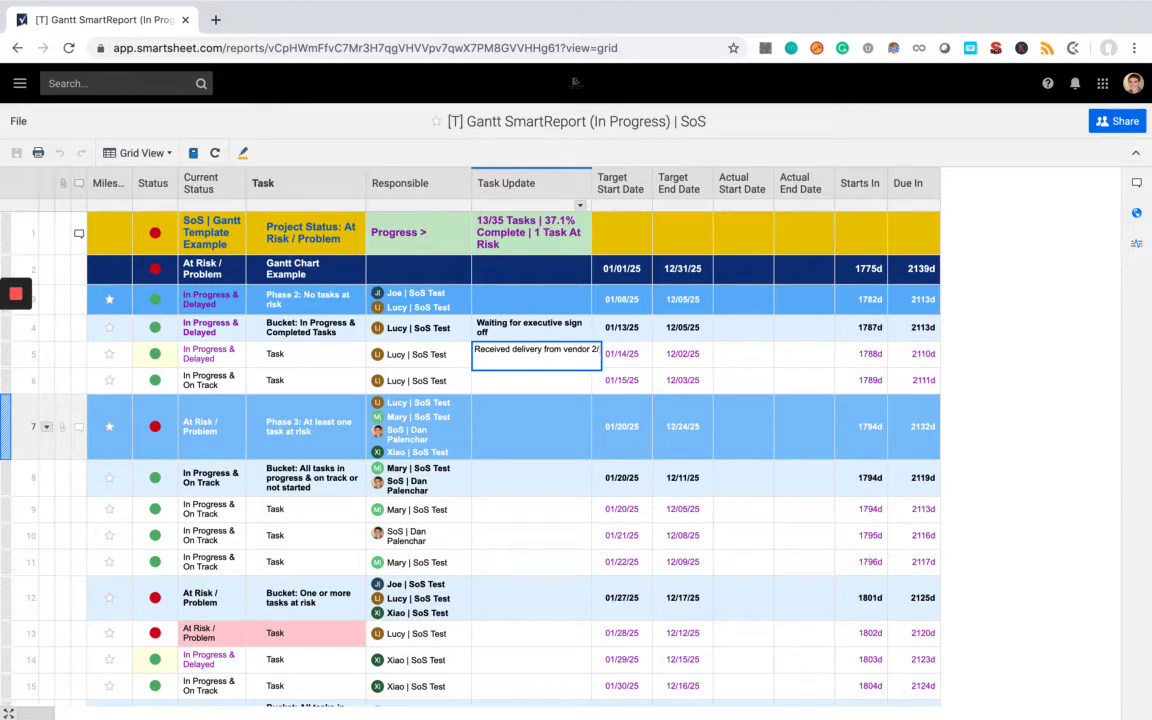
pyautogui.write('20')
pyautogui.press('Return')
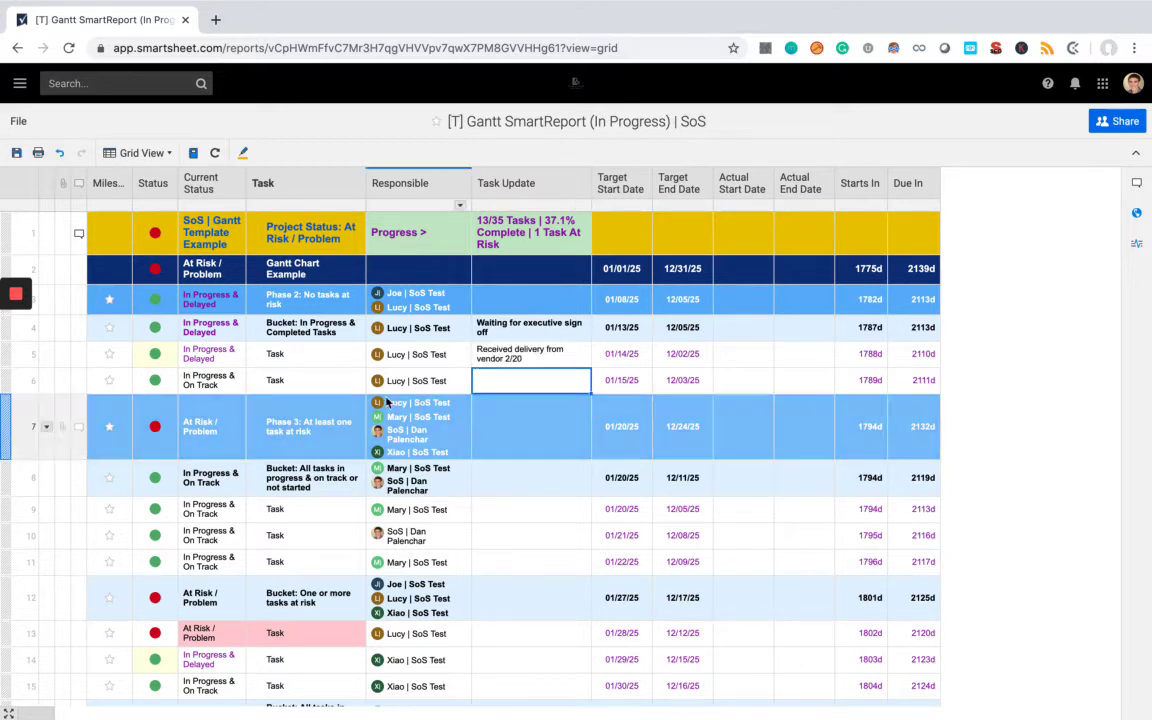
pyautogui.click(222, 354)
pyautogui.click(236, 353)
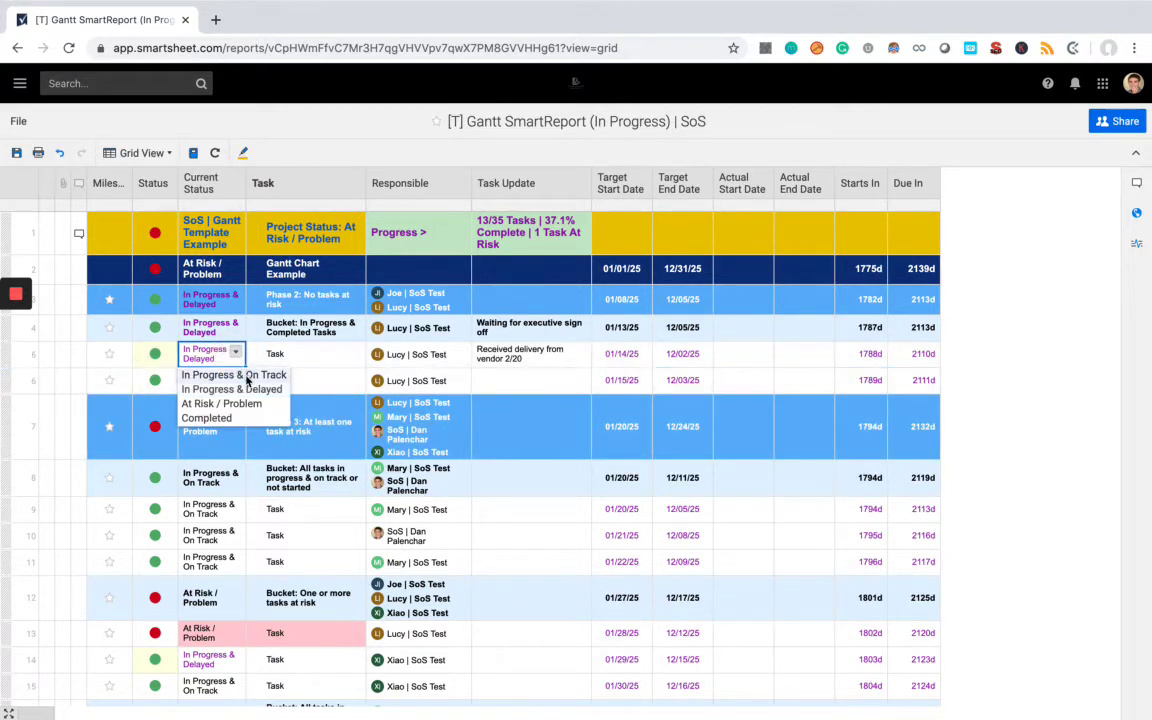
pyautogui.click(240, 374)
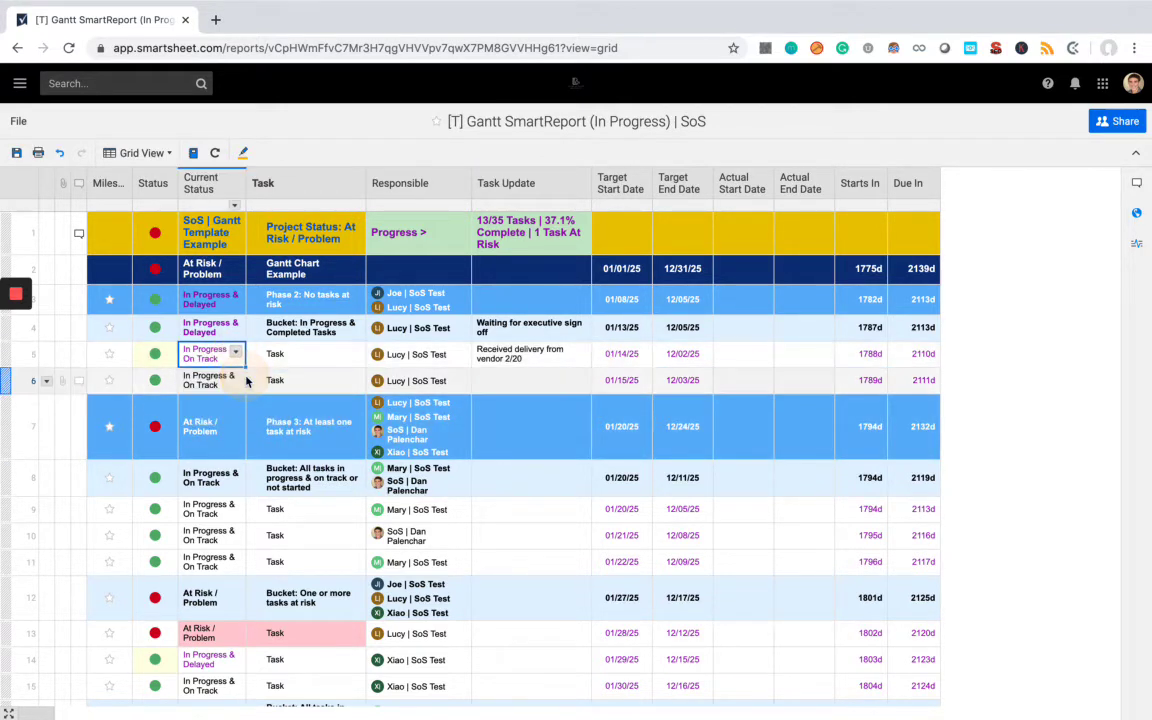
# Step: Set row 5's Actual Start Date to 02/22/20, save, and refresh the report
pyautogui.click(755, 356)
pyautogui.click(764, 352)
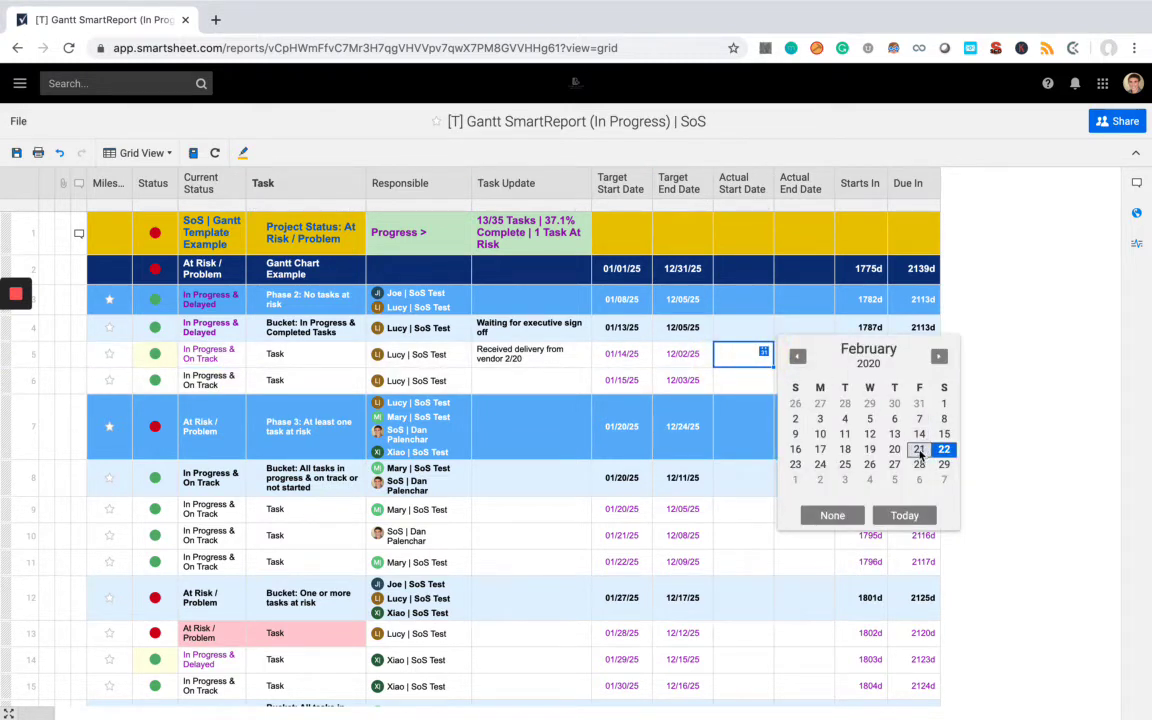
pyautogui.click(940, 449)
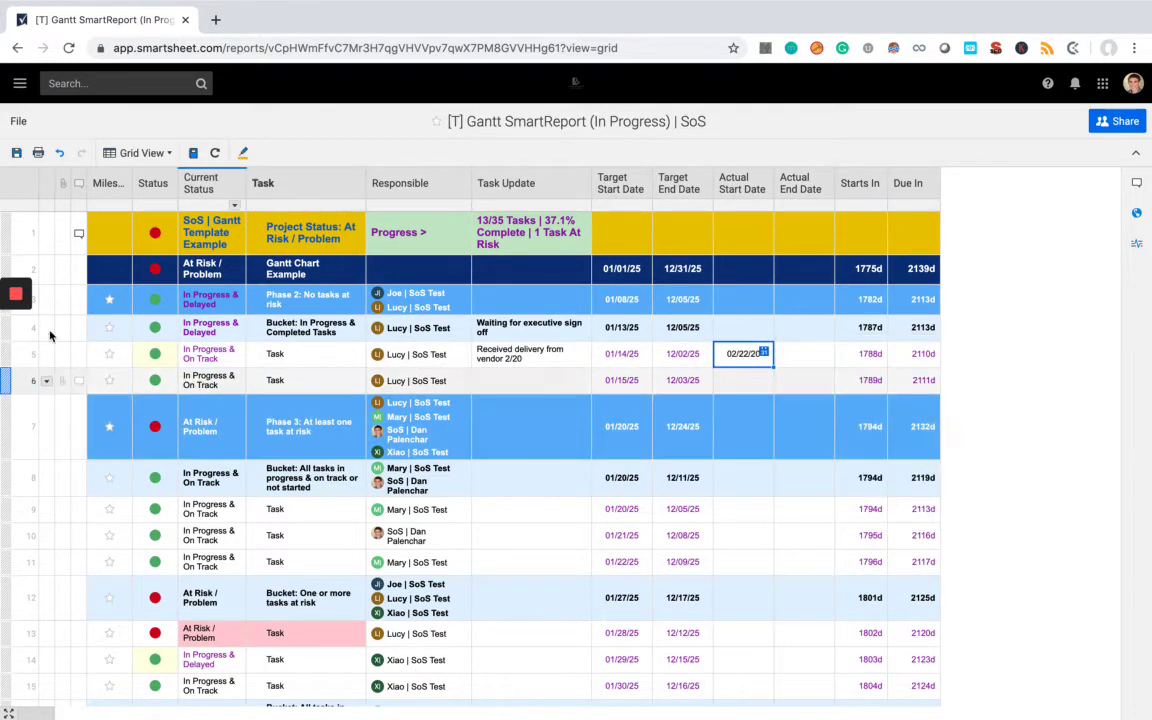
pyautogui.click(16, 153)
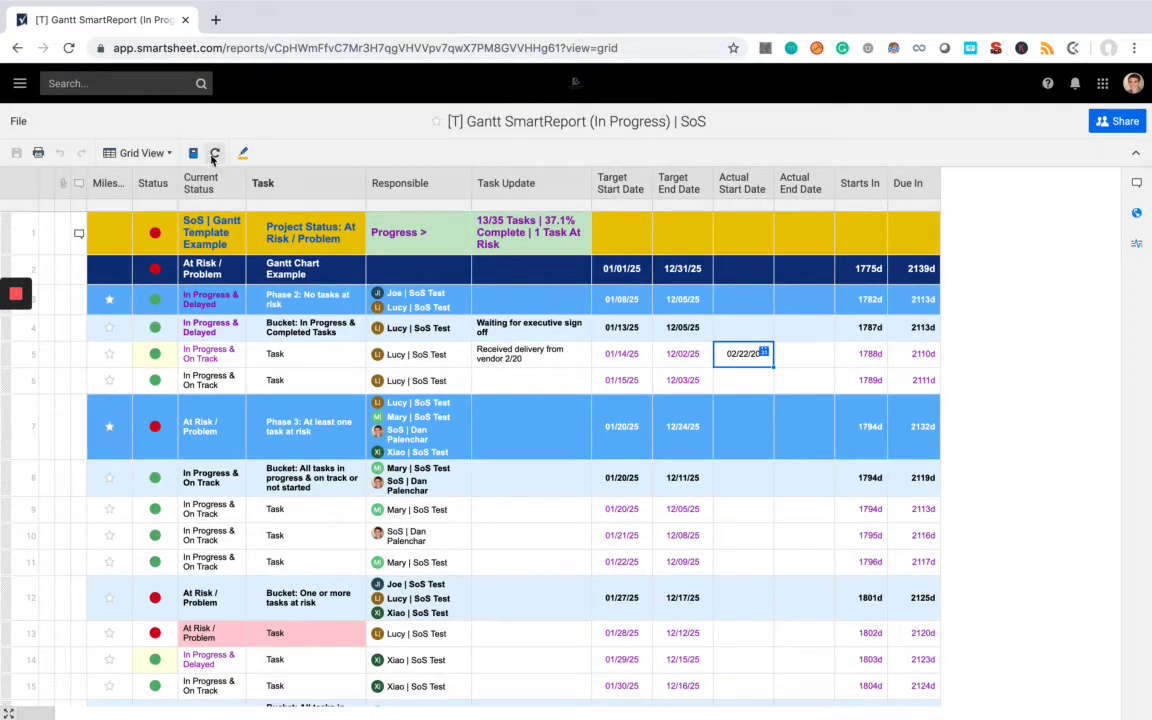
pyautogui.click(214, 154)
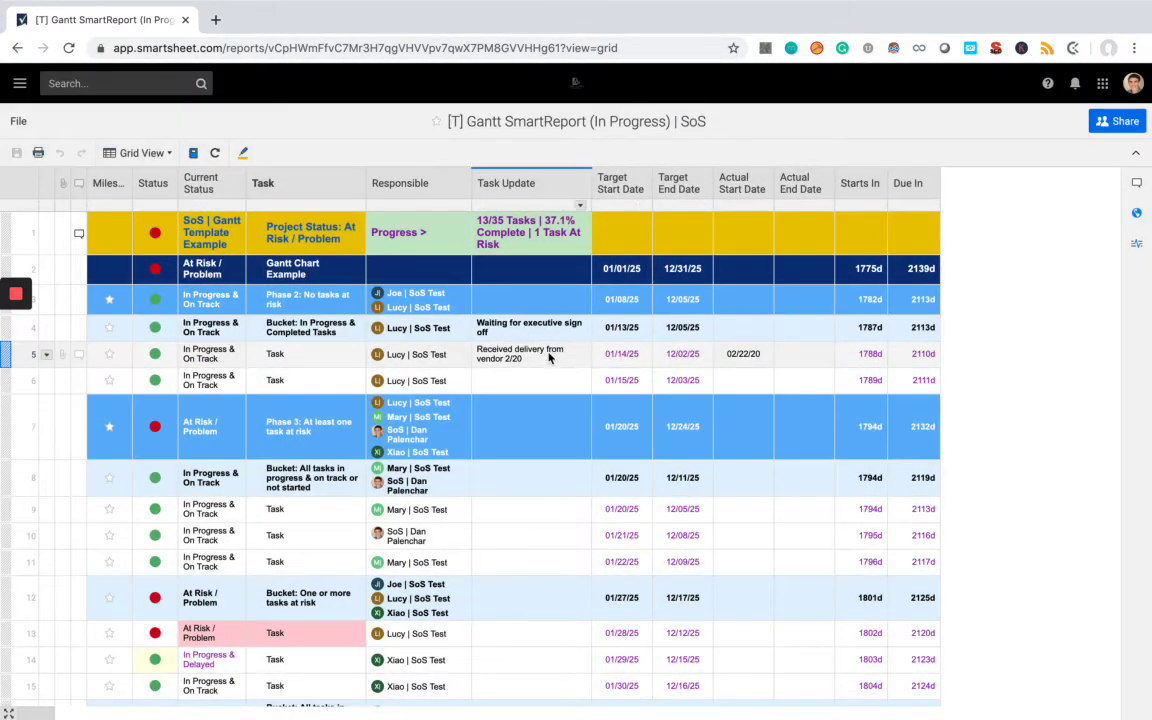
pyautogui.click(549, 358)
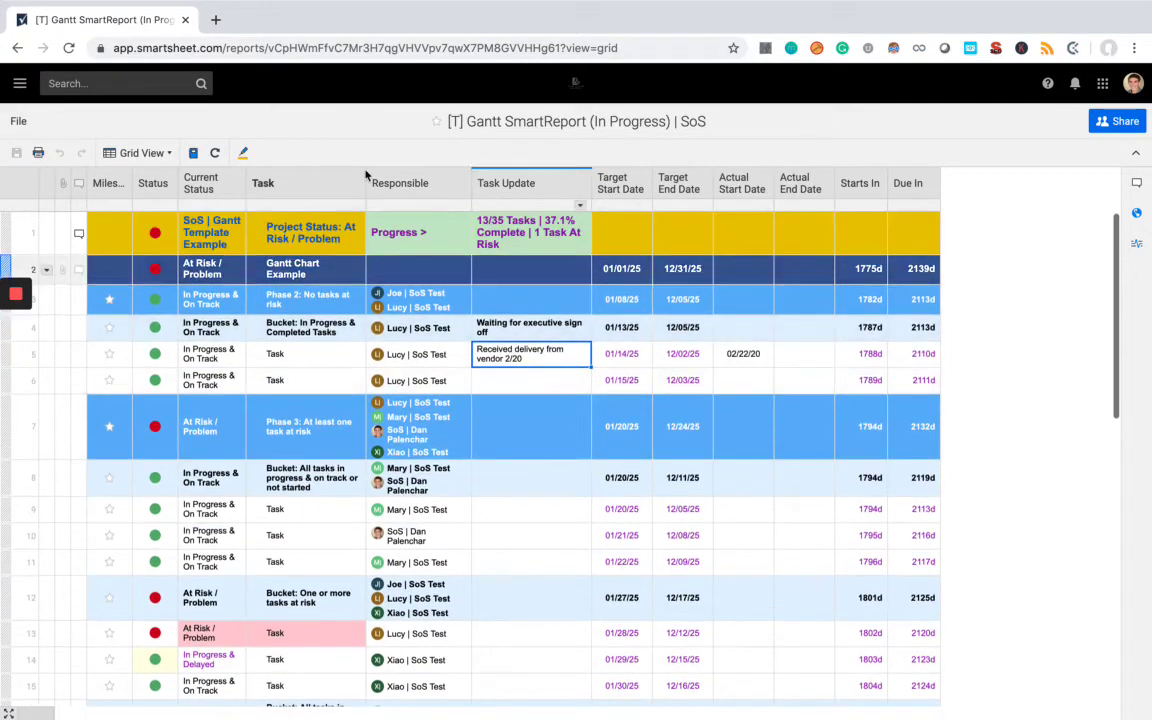
# Step: Return to the dashboard and open the full Upcoming Tasks report
pyautogui.click(17, 48)
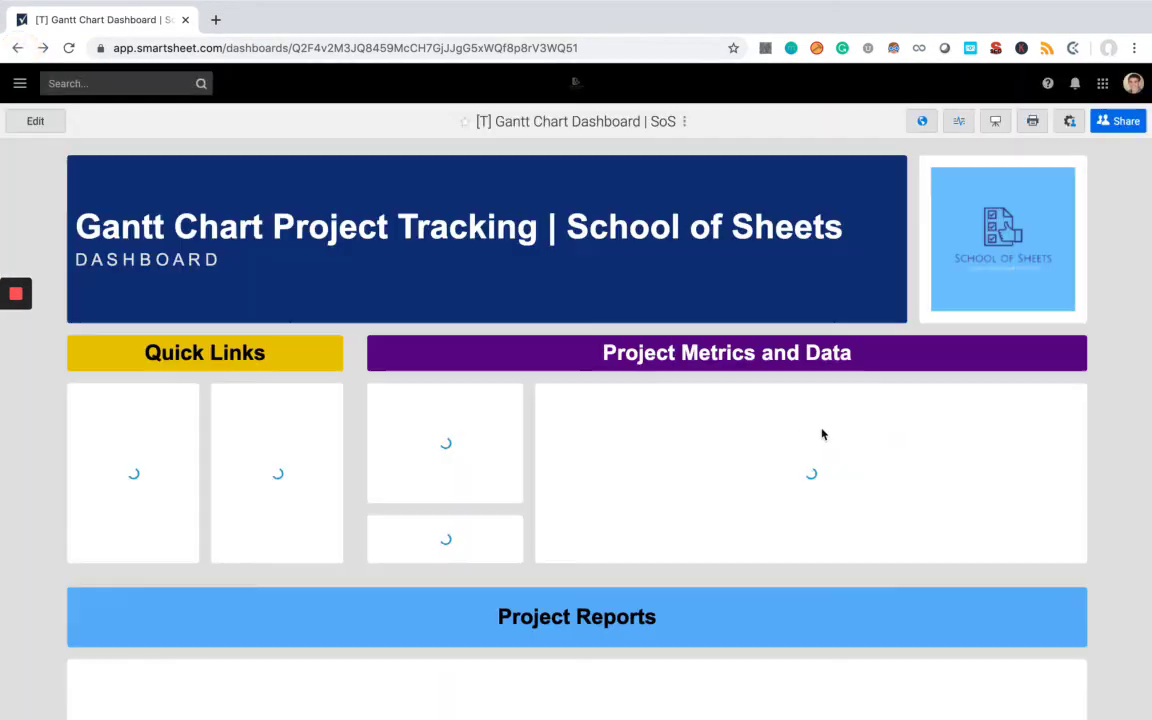
pyautogui.scroll(-4, 892, 447)
pyautogui.scroll(-6, 975, 366)
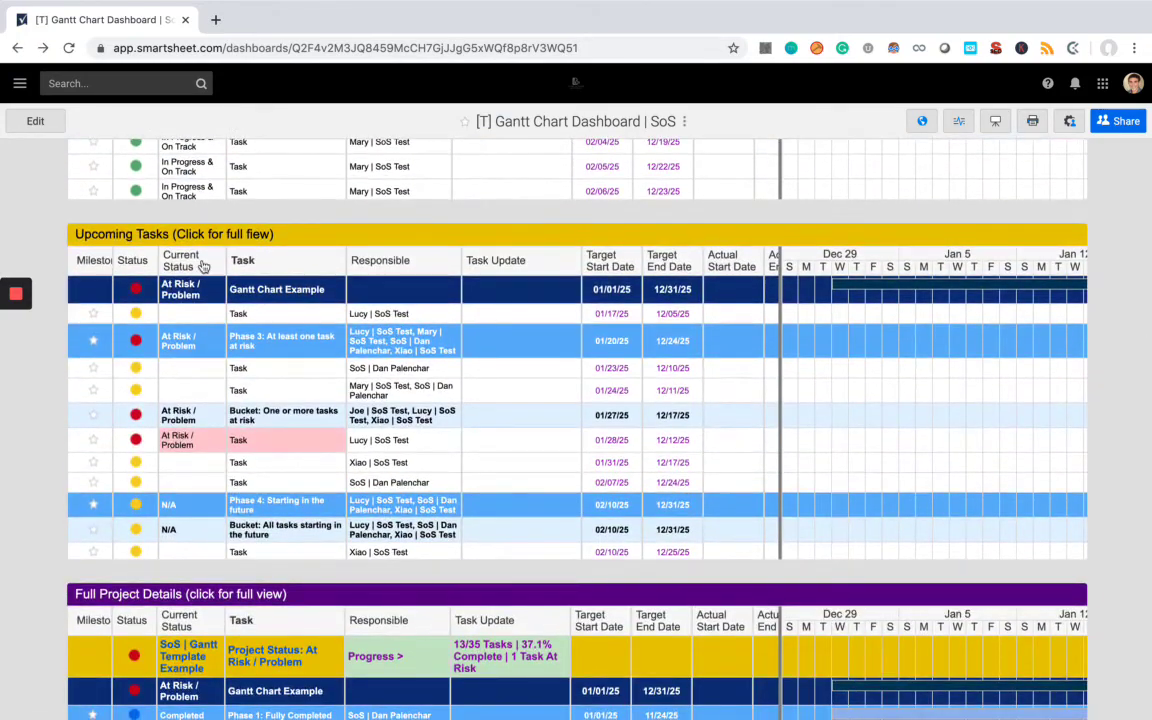
pyautogui.click(158, 237)
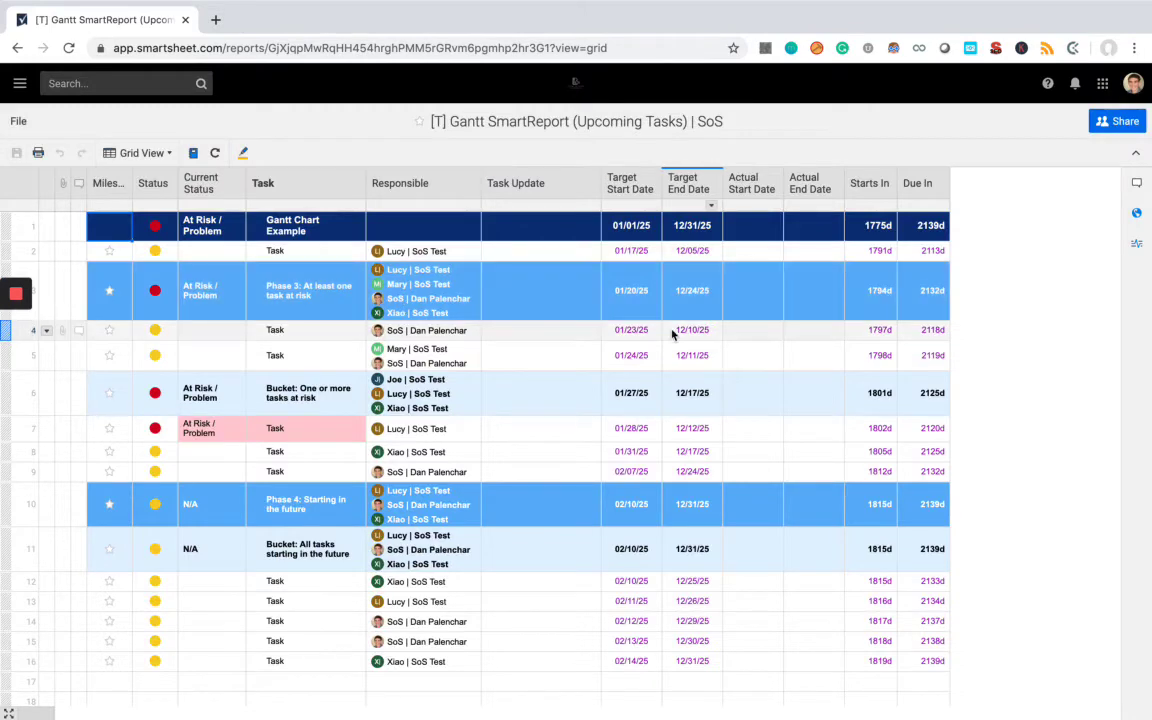
# Step: Review the Target Start Date range and the at-risk task in row 7
pyautogui.scroll(-2, 903, 500)
pyautogui.scroll(2, 903, 500)
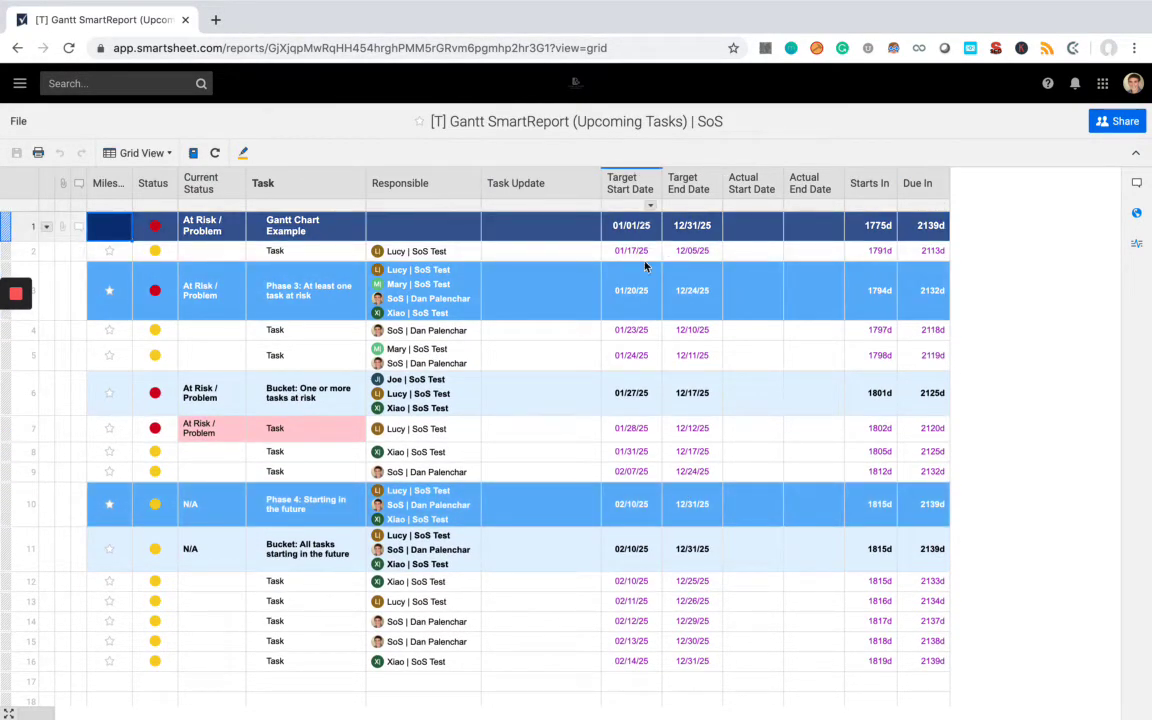
pyautogui.click(631, 185)
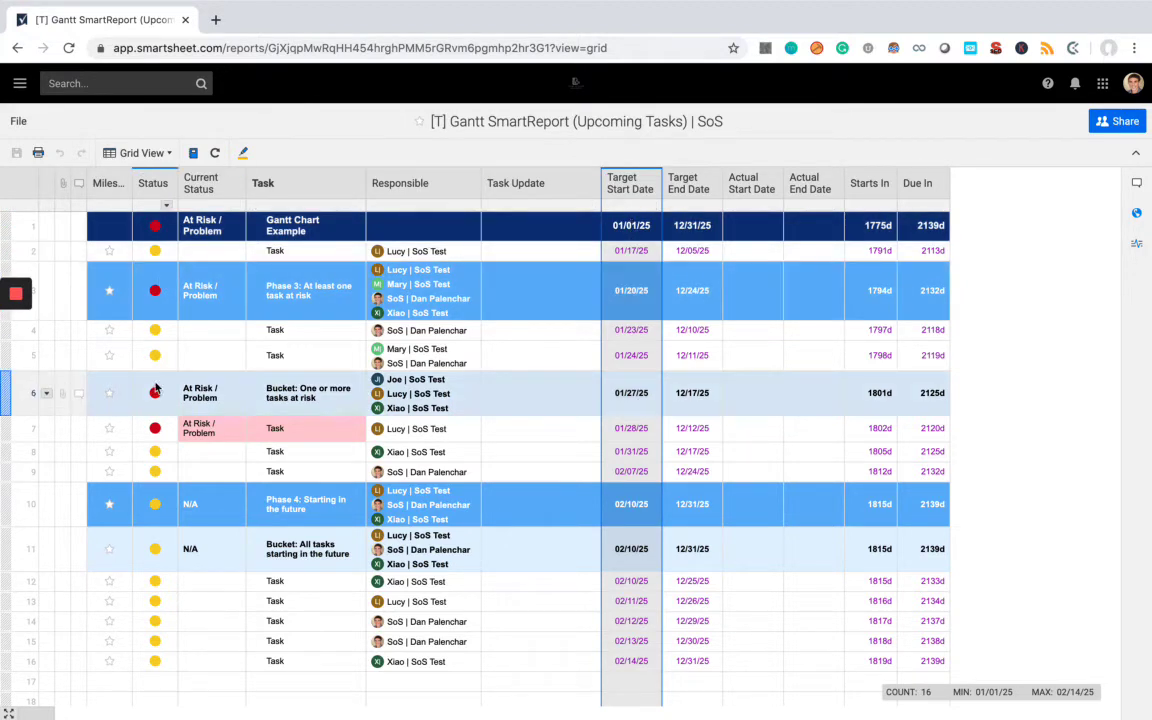
pyautogui.click(623, 319)
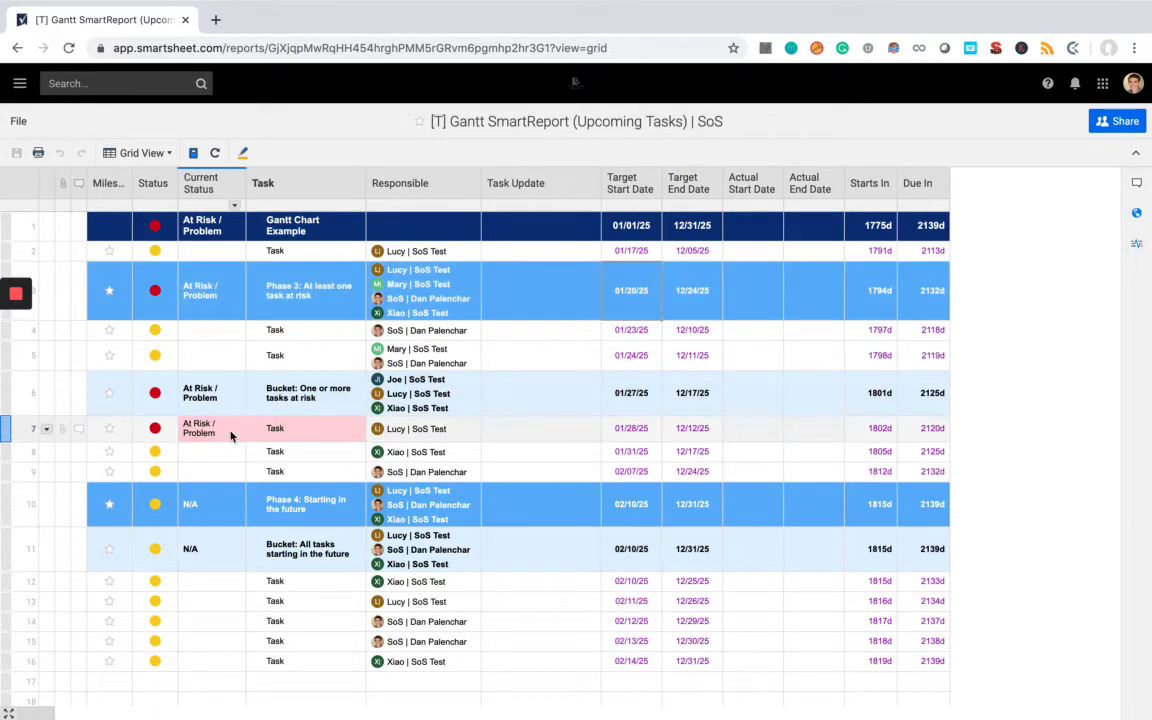
pyautogui.click(288, 437)
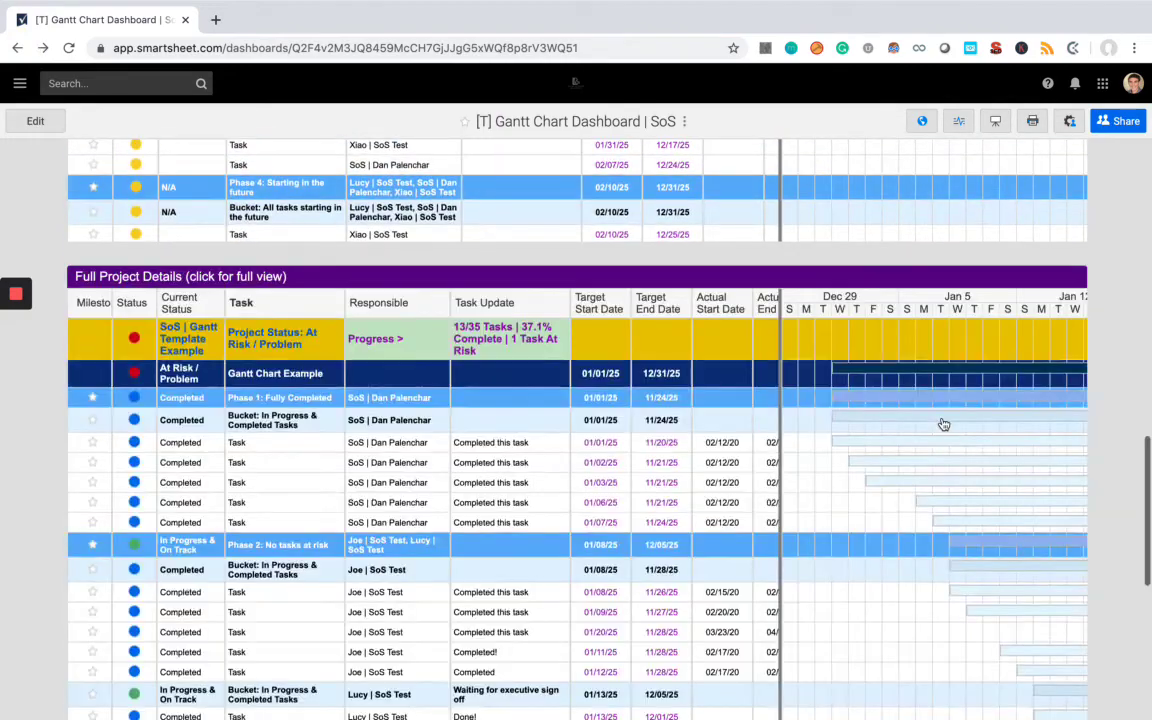
pyautogui.scroll(-3, 944, 424)
pyautogui.click(292, 278)
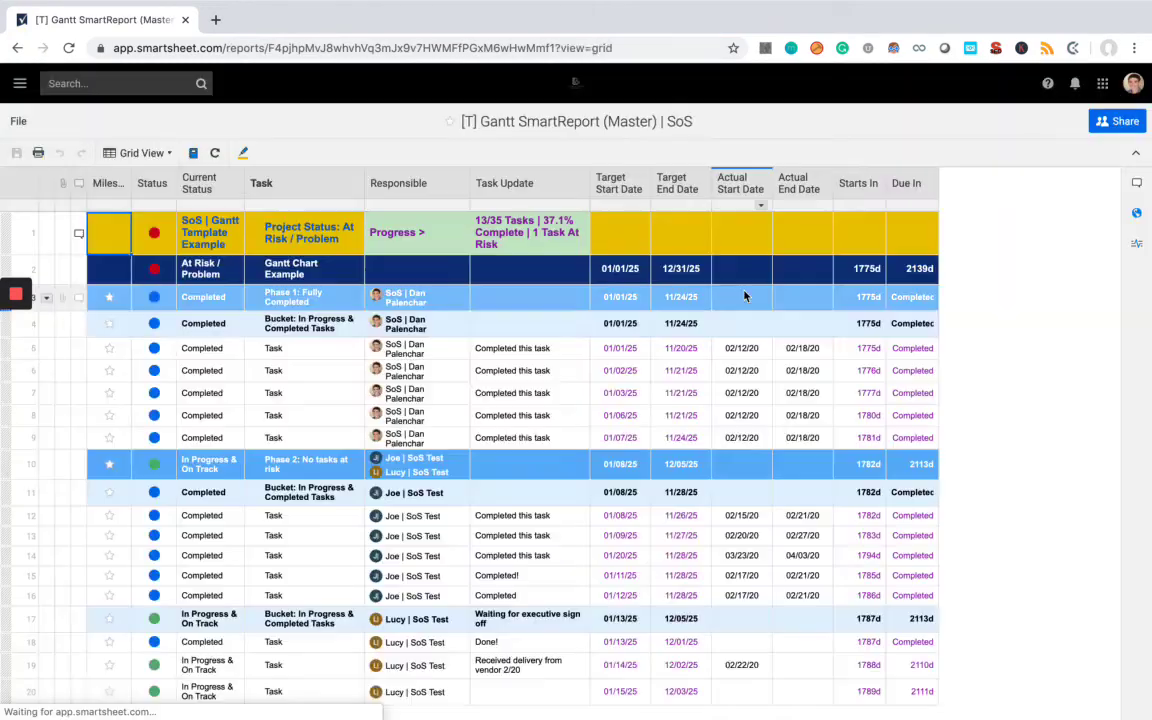
pyautogui.scroll(-1, 1035, 337)
pyautogui.scroll(-7, 1035, 337)
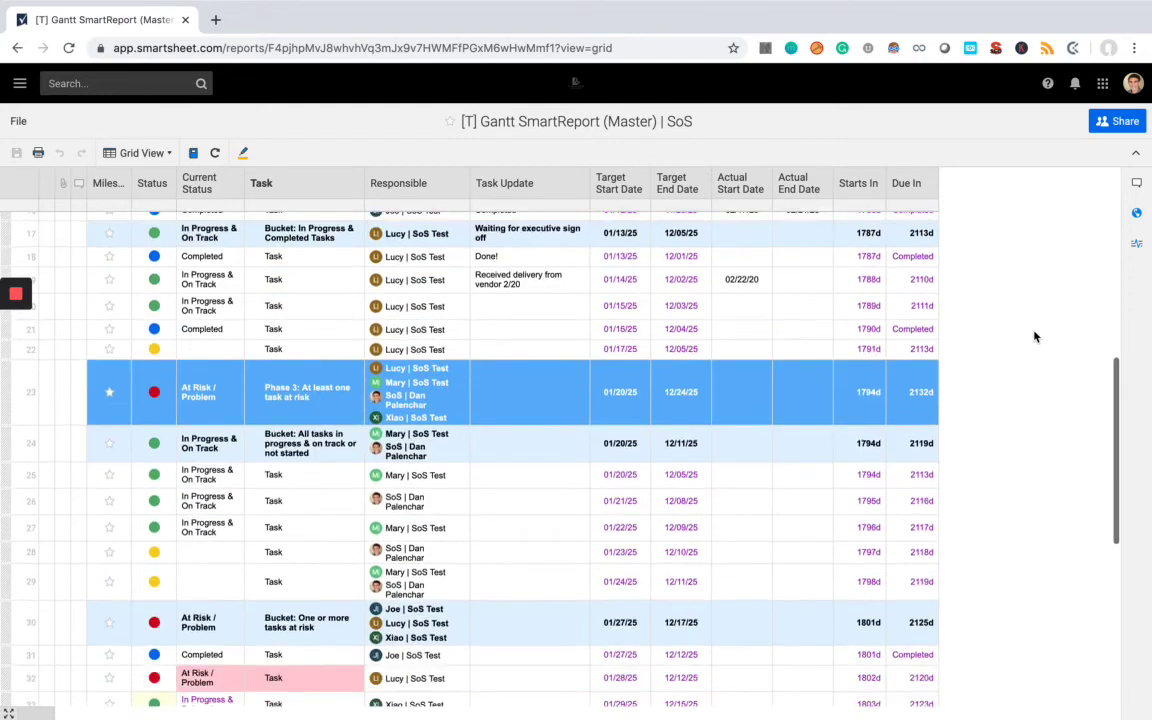
pyautogui.scroll(-2, 1035, 337)
pyautogui.scroll(10, 1035, 337)
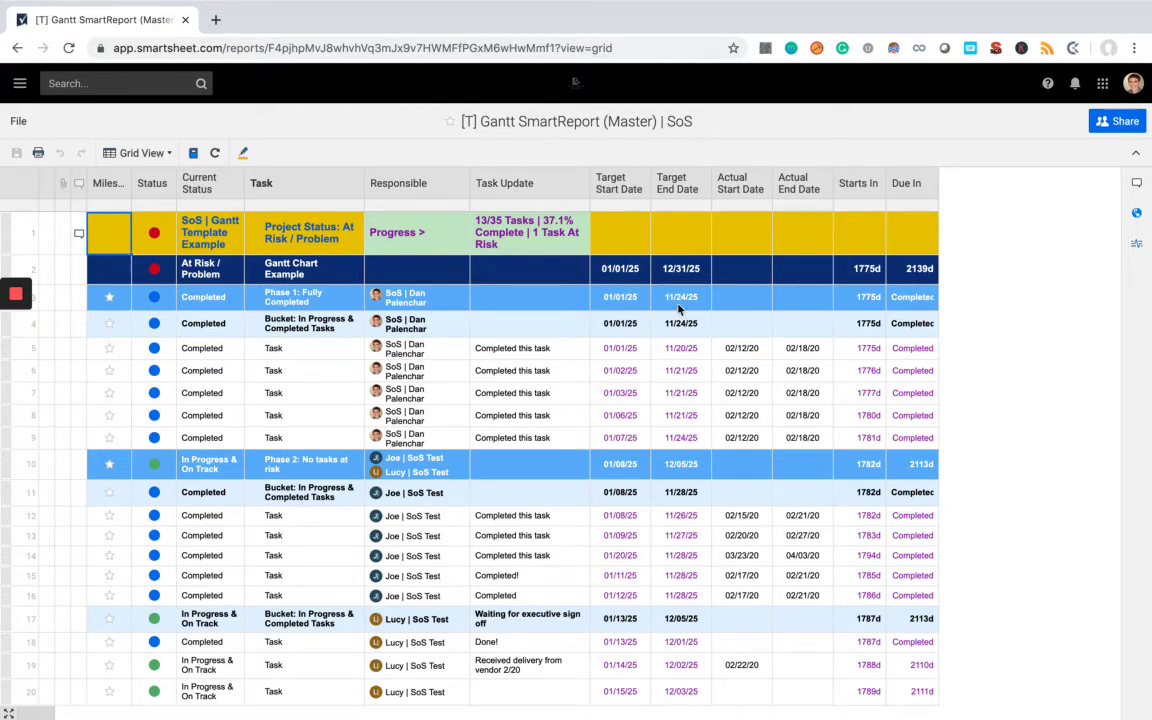
pyautogui.click(154, 348)
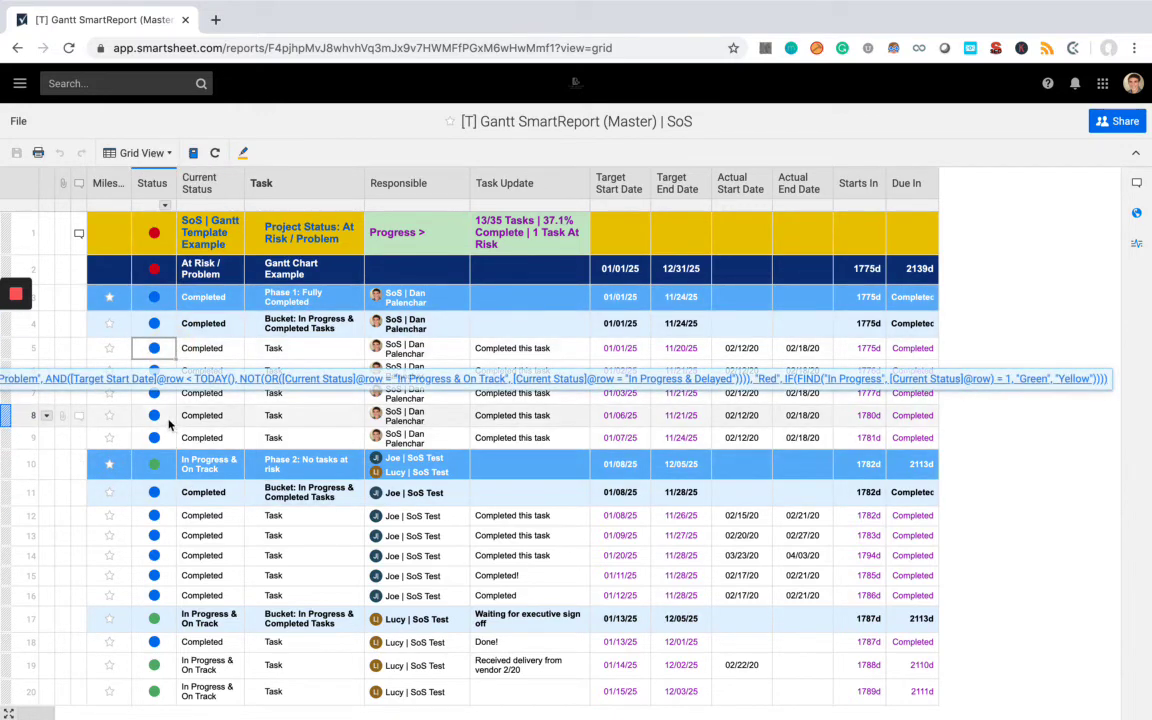
pyautogui.click(163, 372)
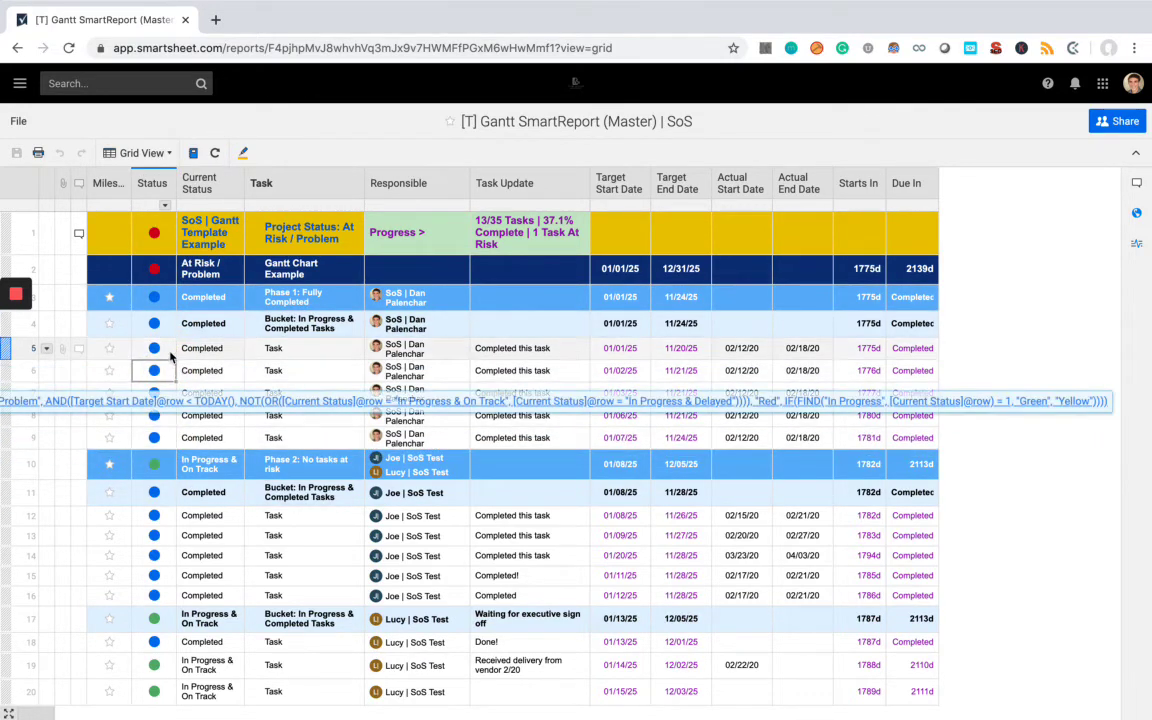
pyautogui.click(154, 347)
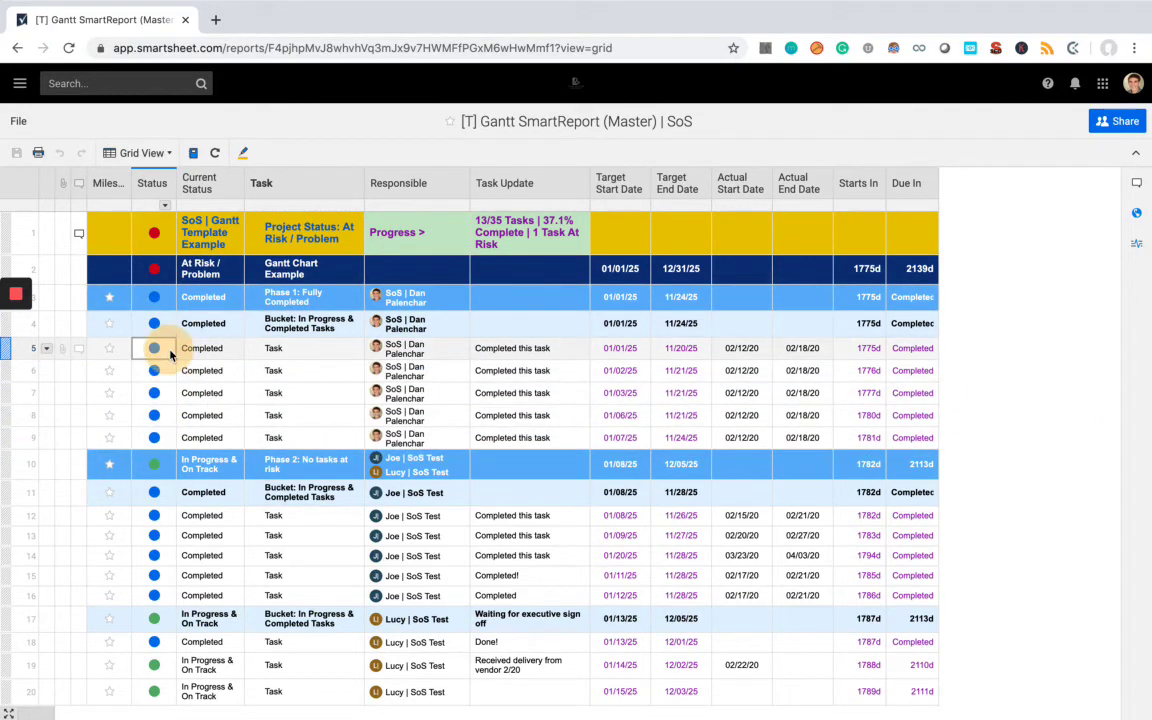
# Step: Select the Target Start and End Date columns to view their date summary
pyautogui.click(620, 348)
pyautogui.click(634, 198)
pyautogui.hotkey('shift', 'Right')
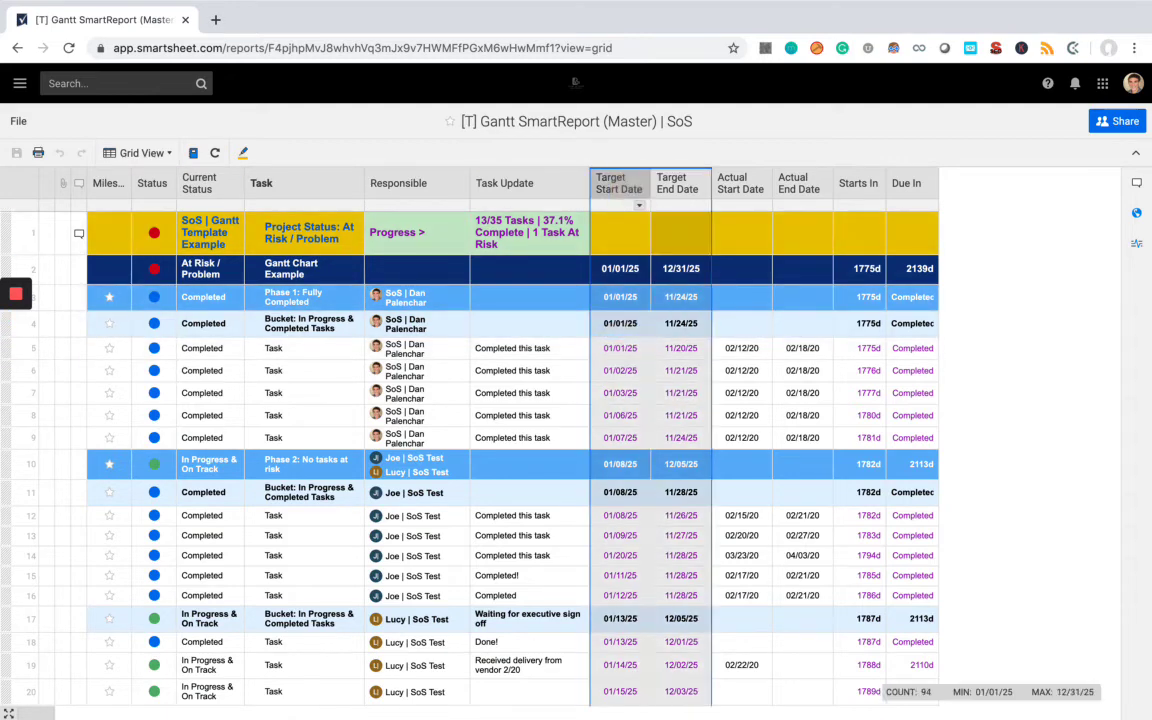
pyautogui.click(626, 346)
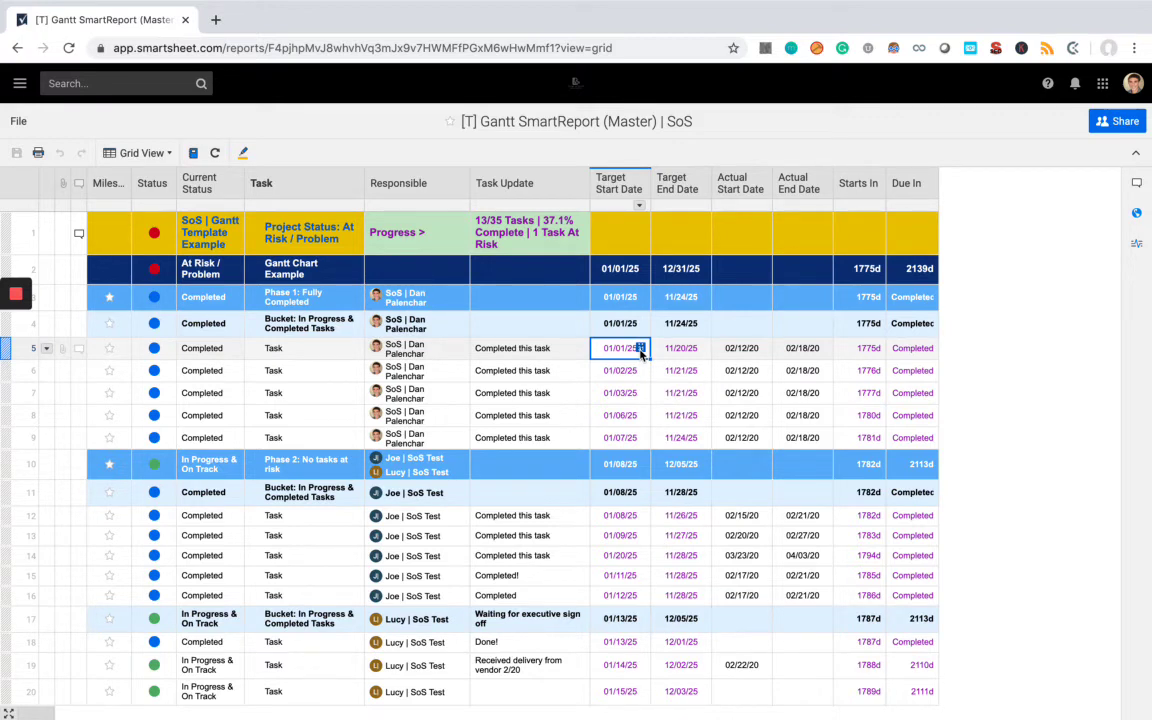
pyautogui.click(637, 191)
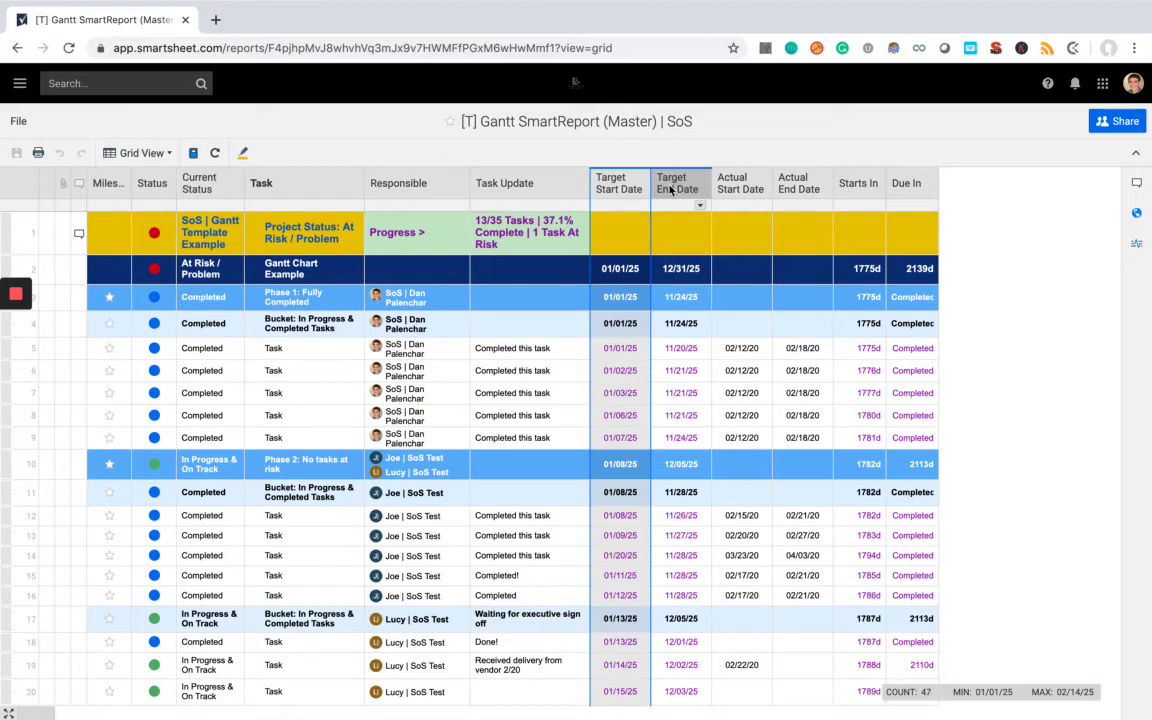
pyautogui.scroll(-5, 515, 391)
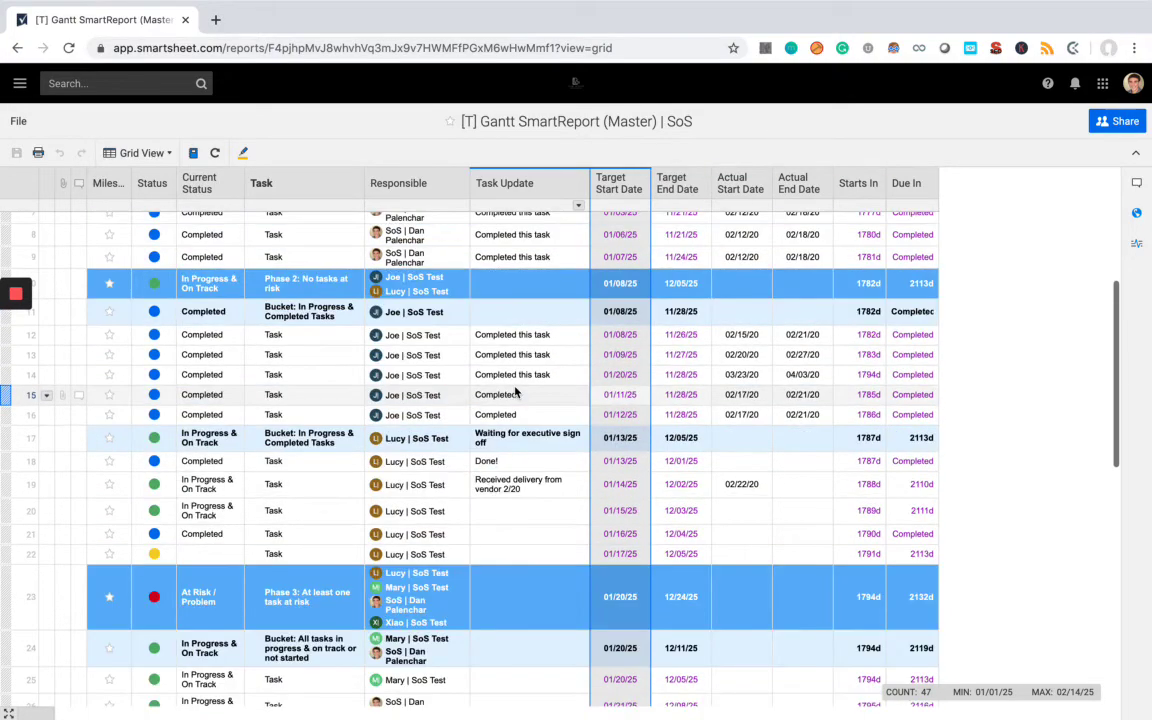
pyautogui.scroll(-10, 515, 391)
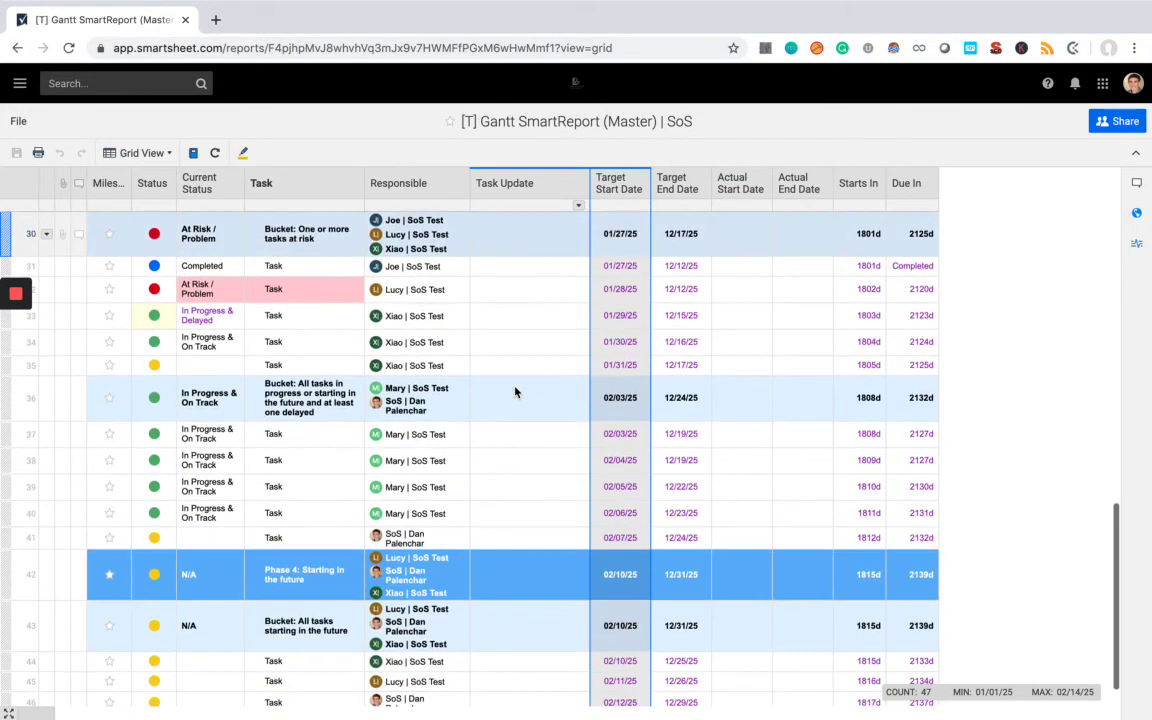
pyautogui.scroll(20, 515, 391)
# Step: Back on the dashboard, view the Tasks In Progress / At Risk report in full, then return
pyautogui.click(17, 47)
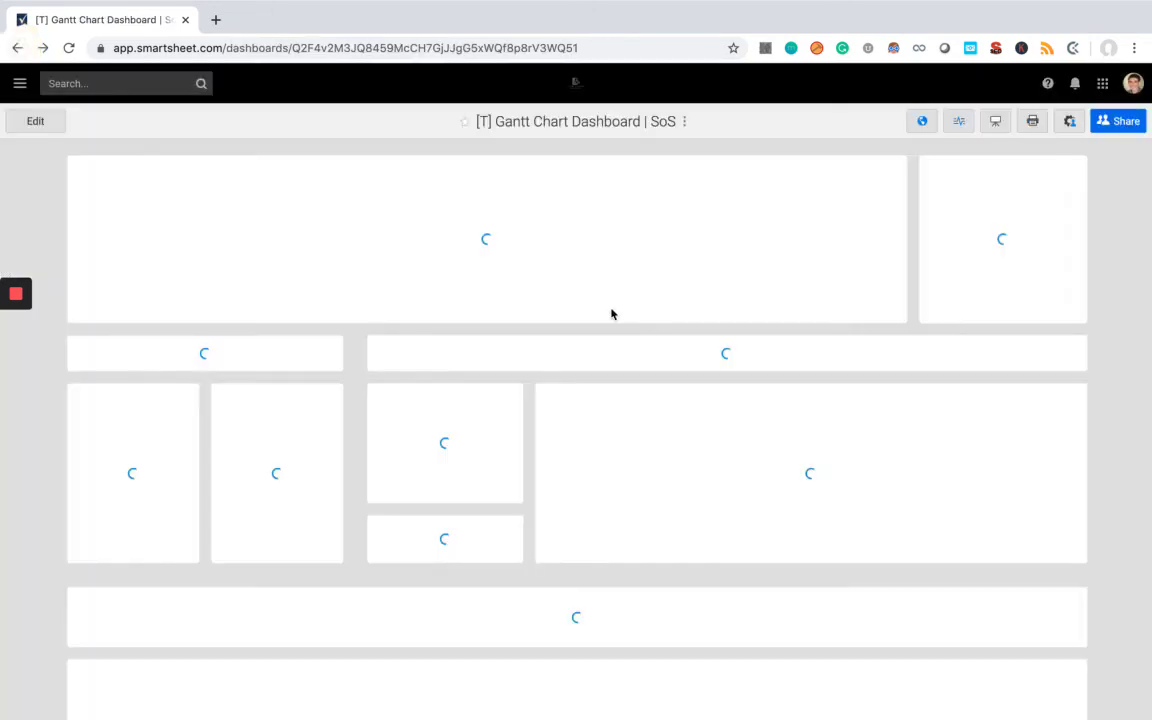
pyautogui.scroll(-3, 1121, 387)
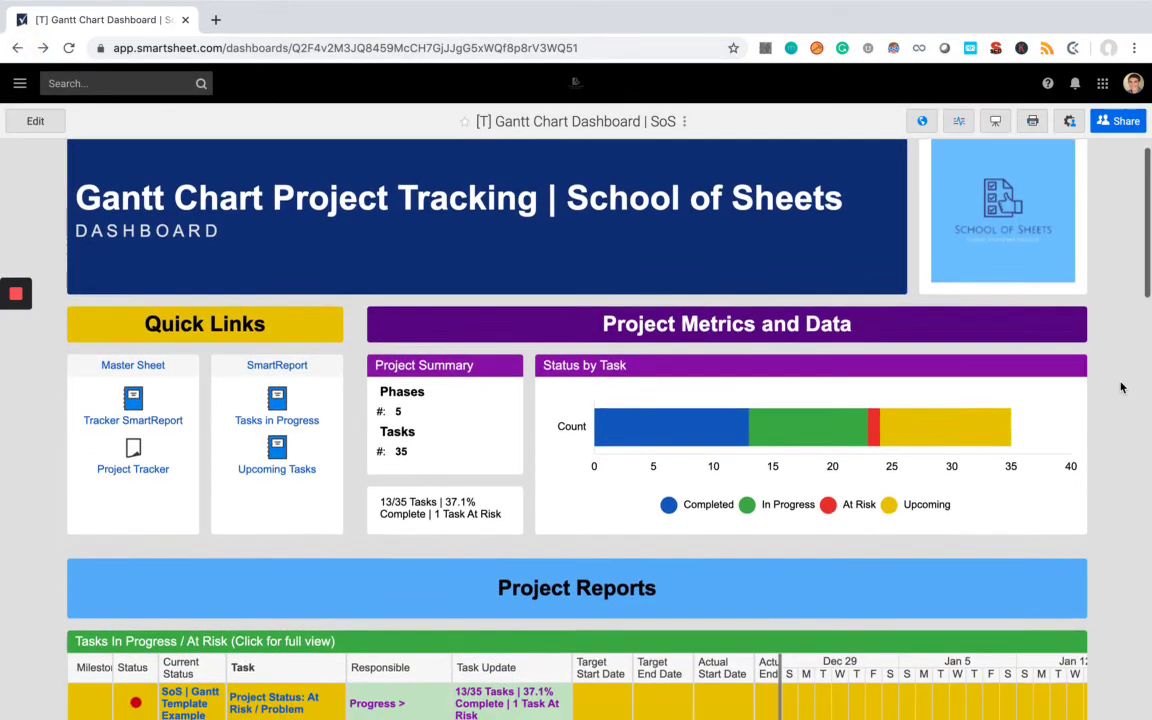
pyautogui.scroll(-10, 1121, 387)
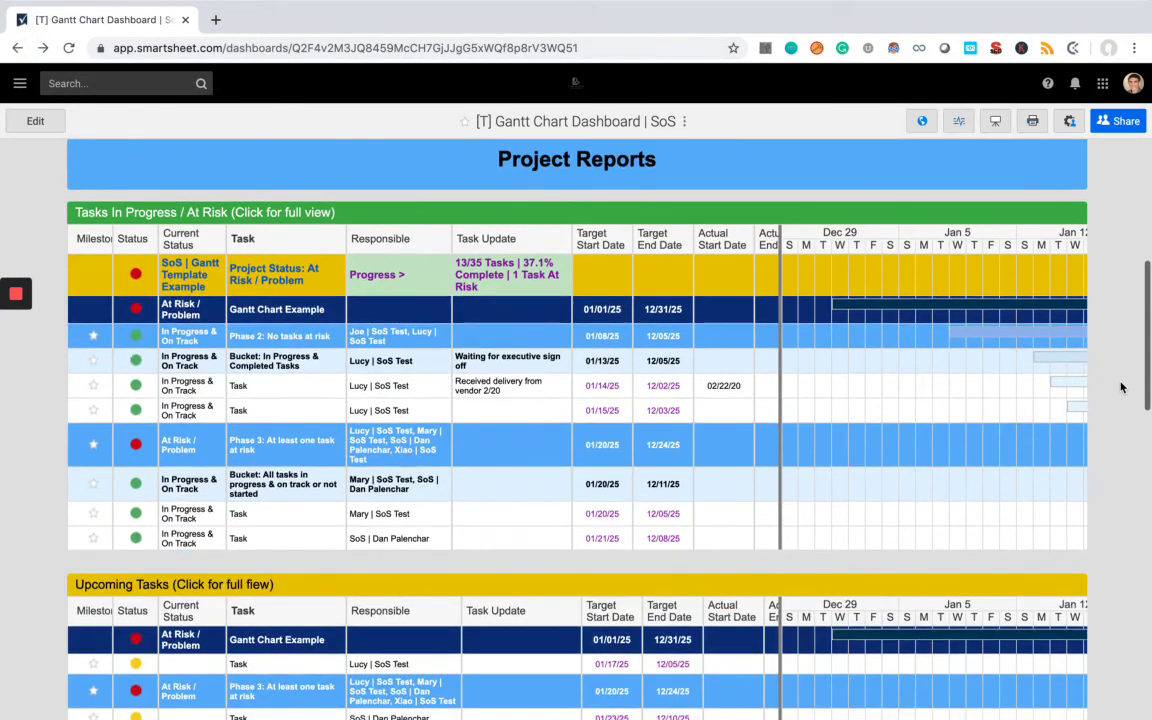
pyautogui.scroll(-20, 1121, 387)
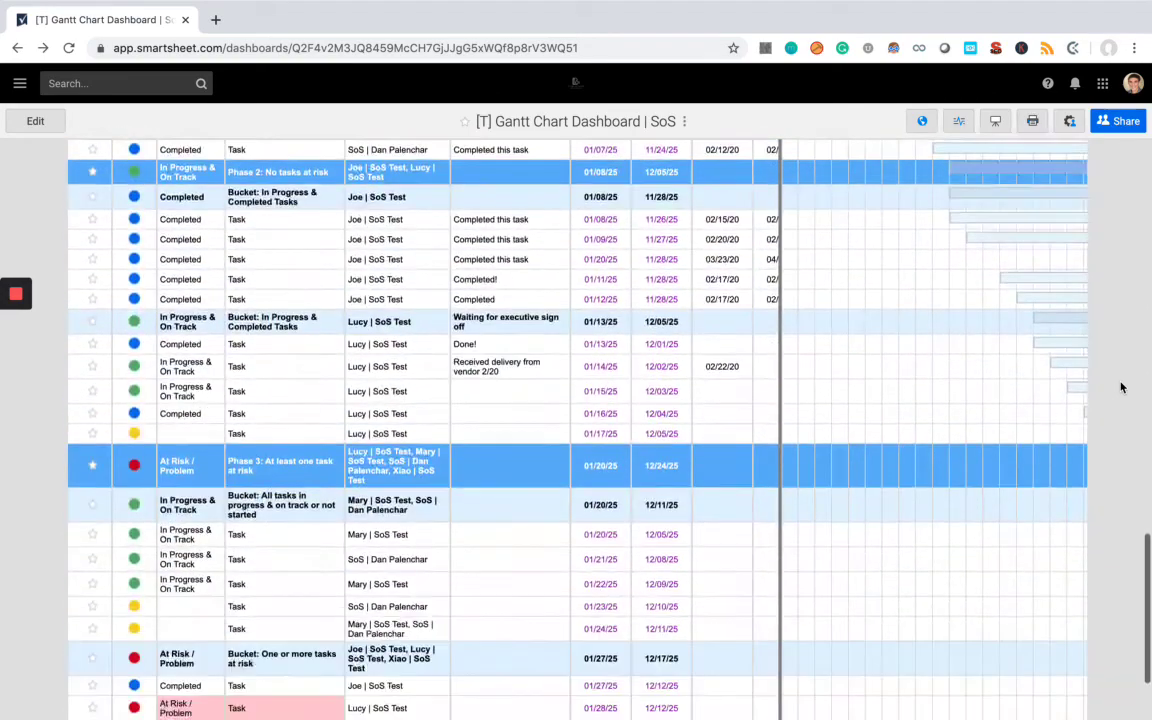
pyautogui.press('Home')
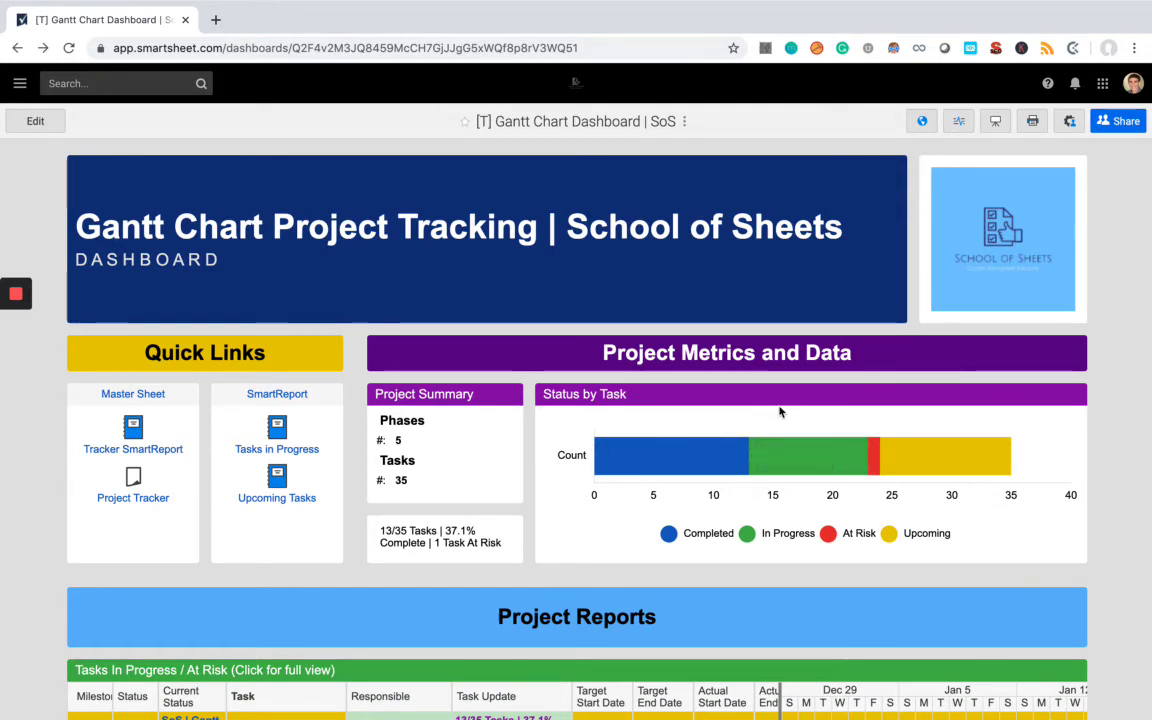
pyautogui.scroll(-5, 971, 372)
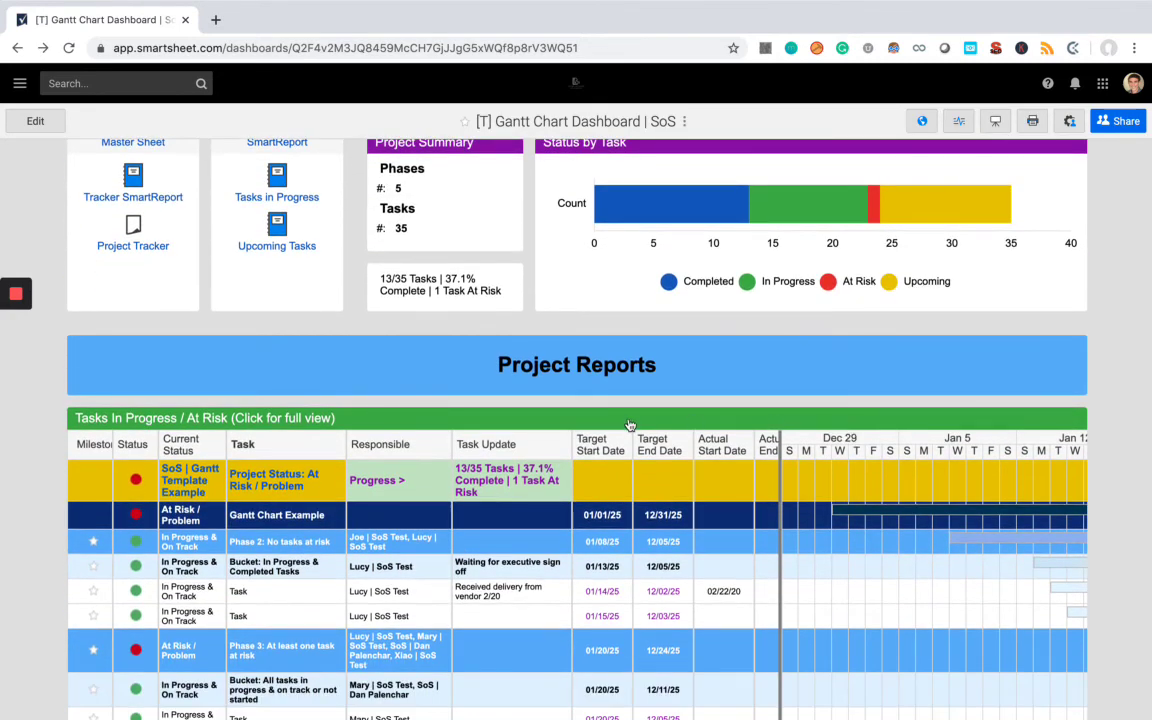
pyautogui.click(347, 419)
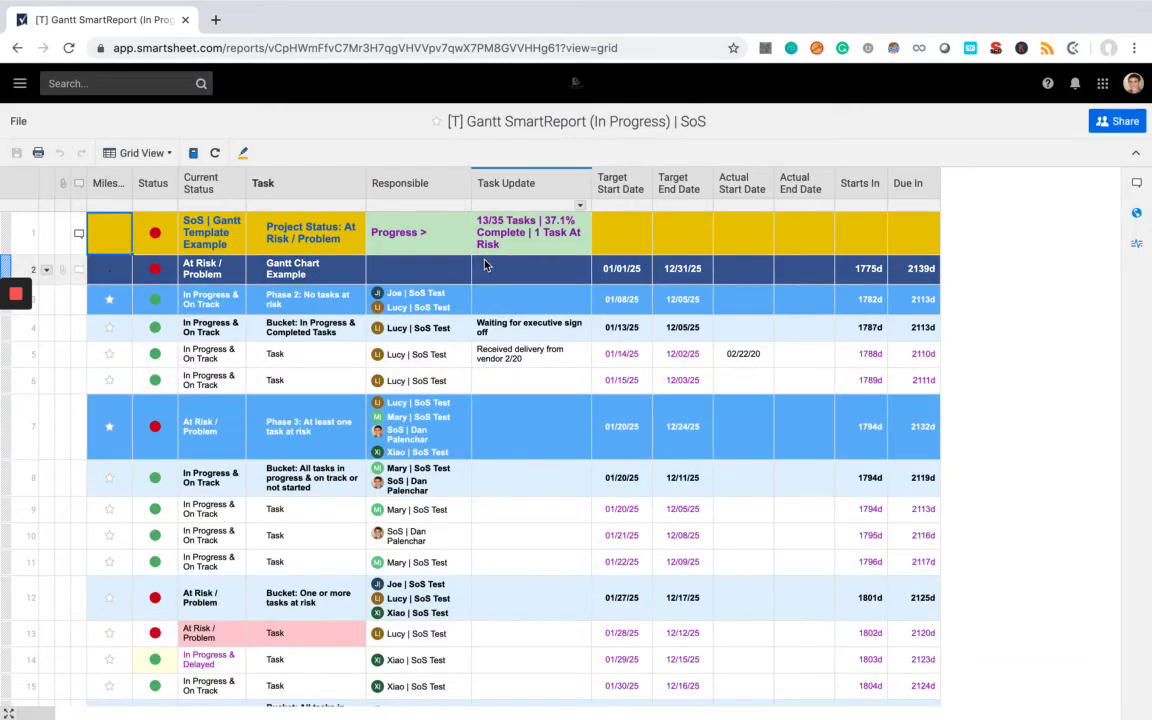
pyautogui.scroll(-3, 414, 320)
pyautogui.scroll(3, 414, 320)
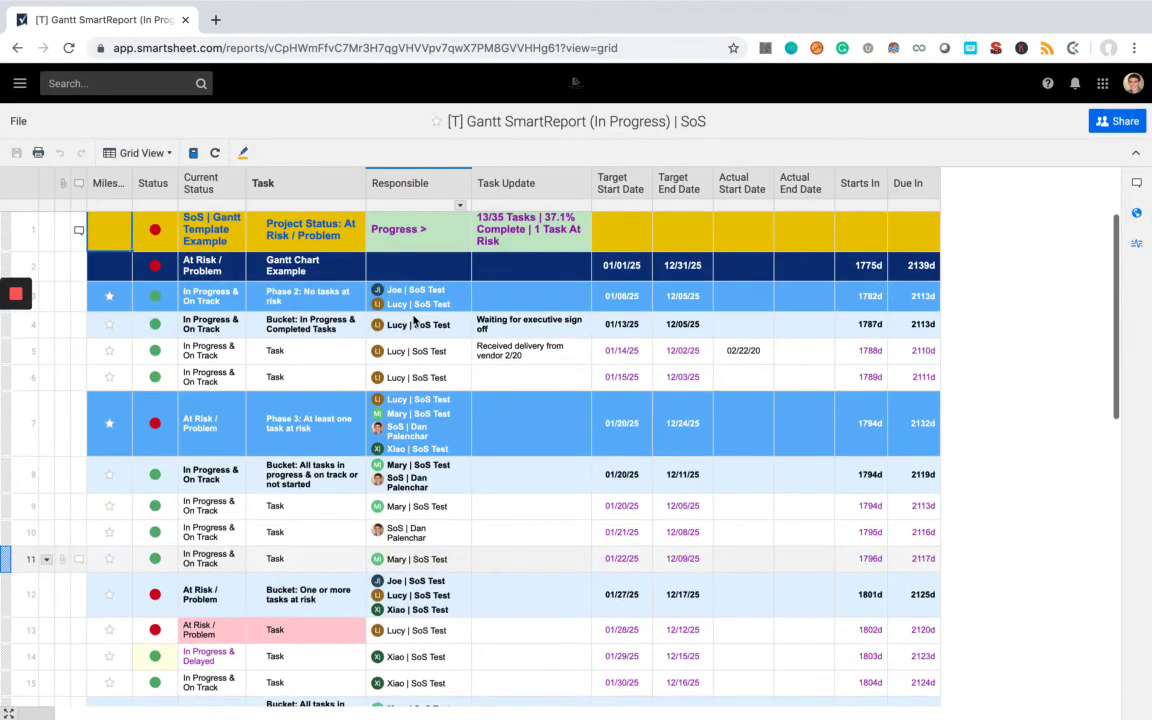
pyautogui.click(17, 48)
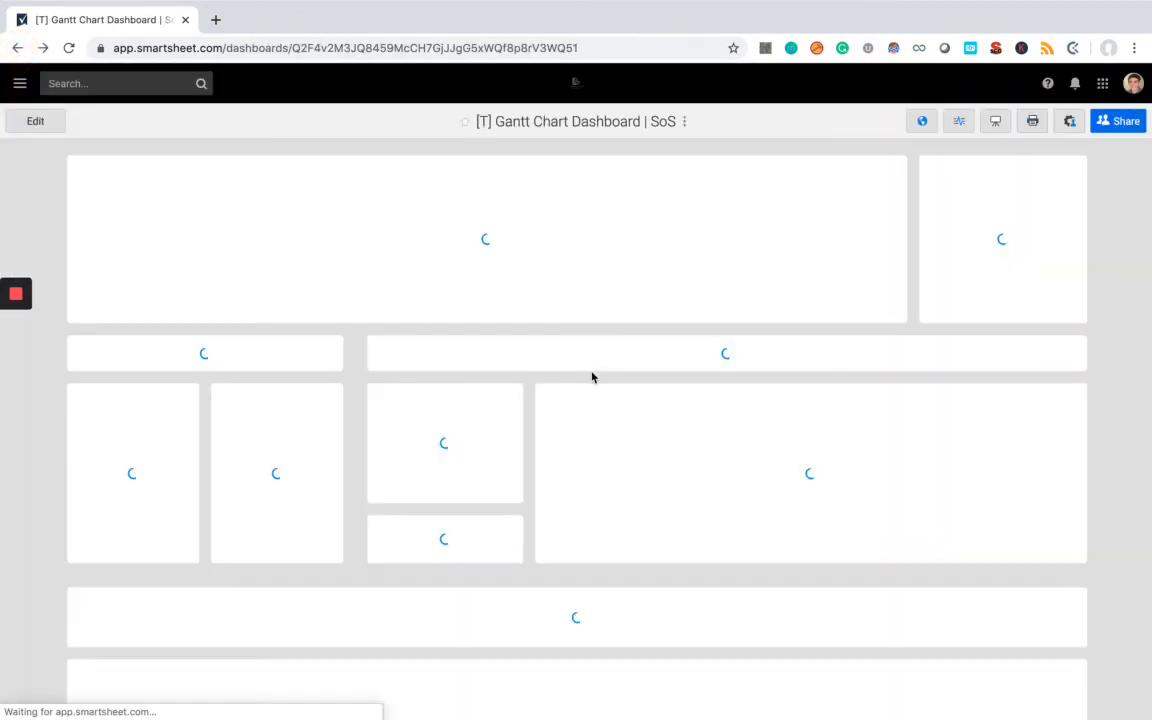
# Step: Open the full Upcoming Tasks report from its dashboard widget
pyautogui.scroll(-3, 591, 376)
pyautogui.scroll(-1, 591, 378)
pyautogui.scroll(-2, 535, 532)
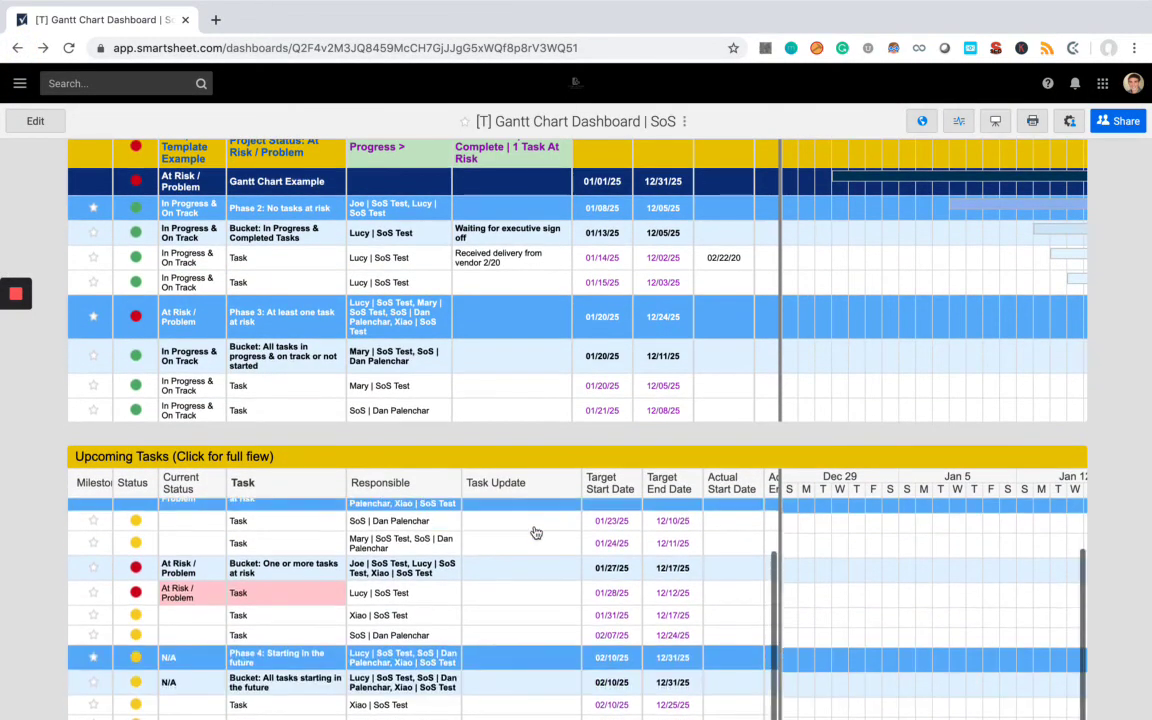
pyautogui.click(496, 537)
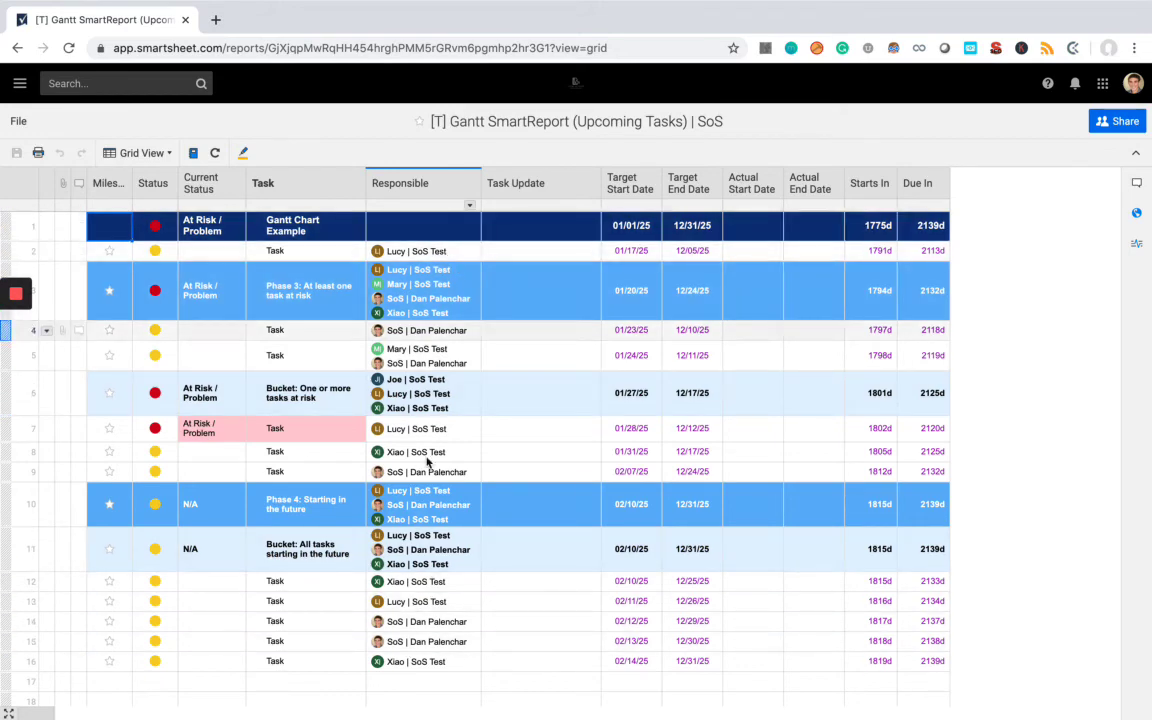
pyautogui.click(193, 152)
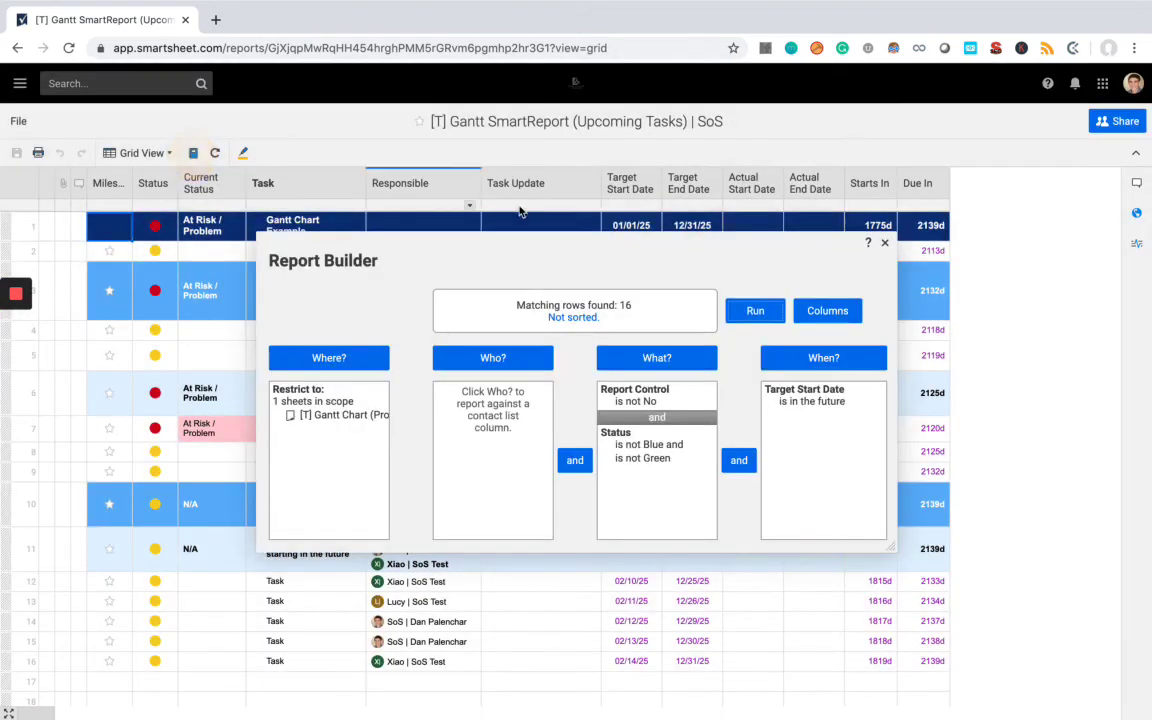
pyautogui.click(493, 360)
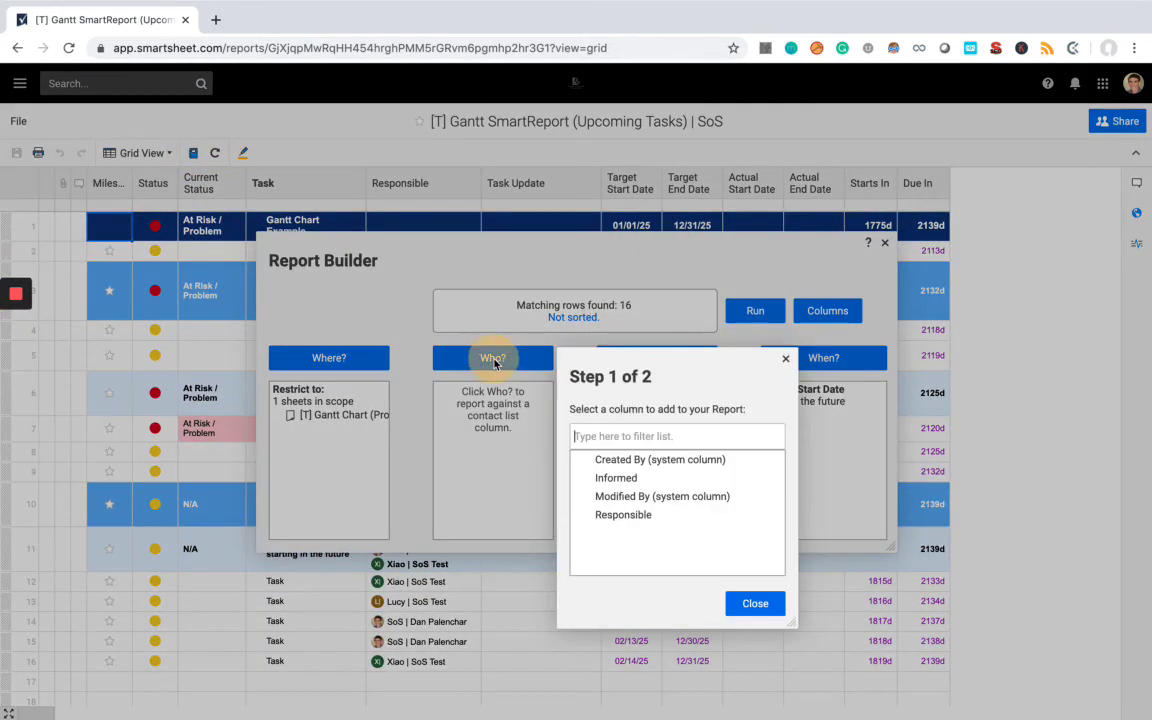
pyautogui.click(645, 513)
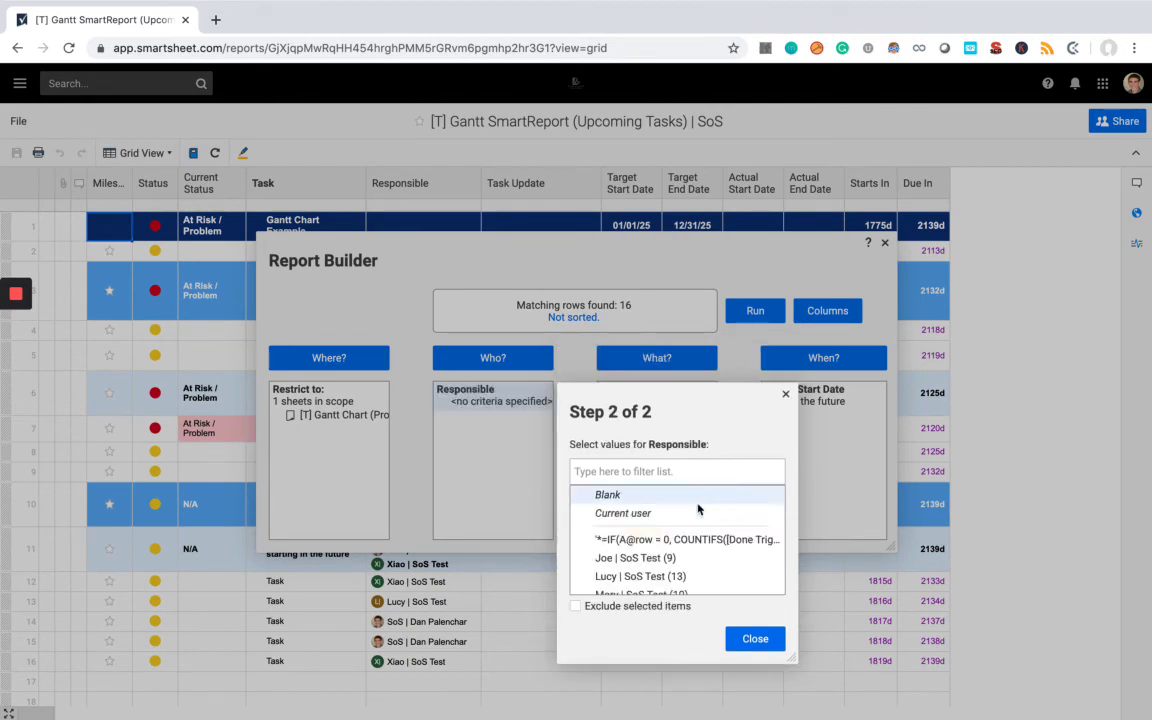
pyautogui.click(612, 513)
pyautogui.click(755, 639)
pyautogui.click(755, 311)
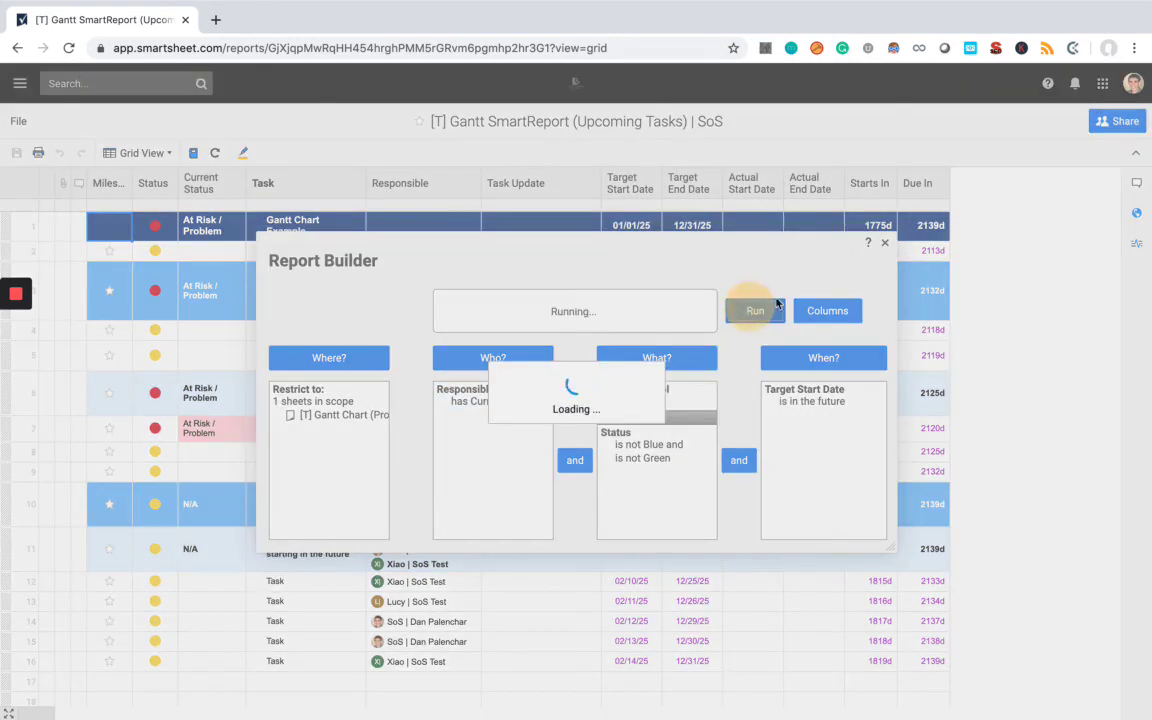
pyautogui.click(884, 243)
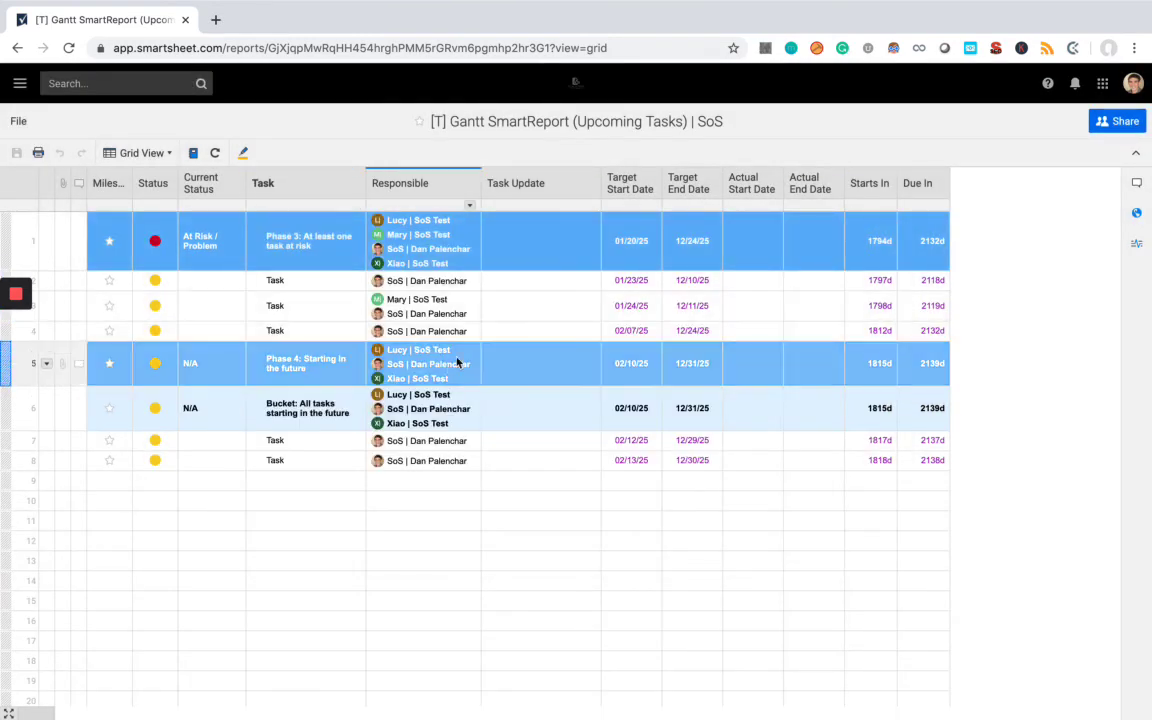
pyautogui.click(434, 197)
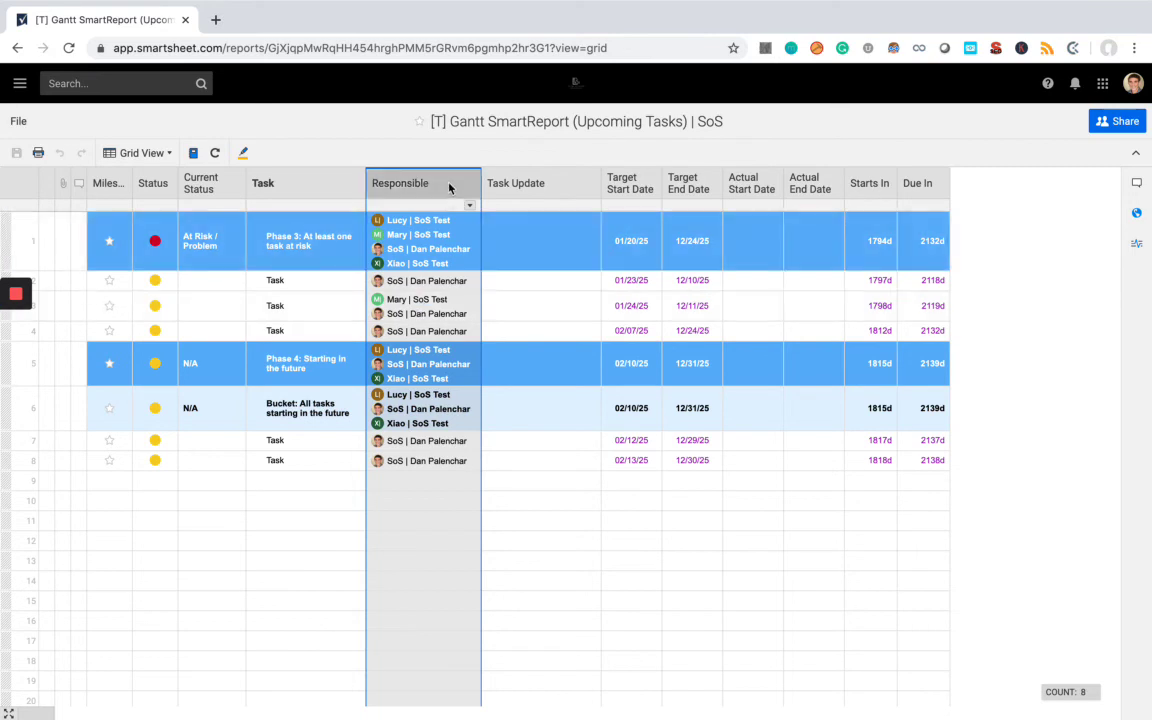
pyautogui.click(424, 280)
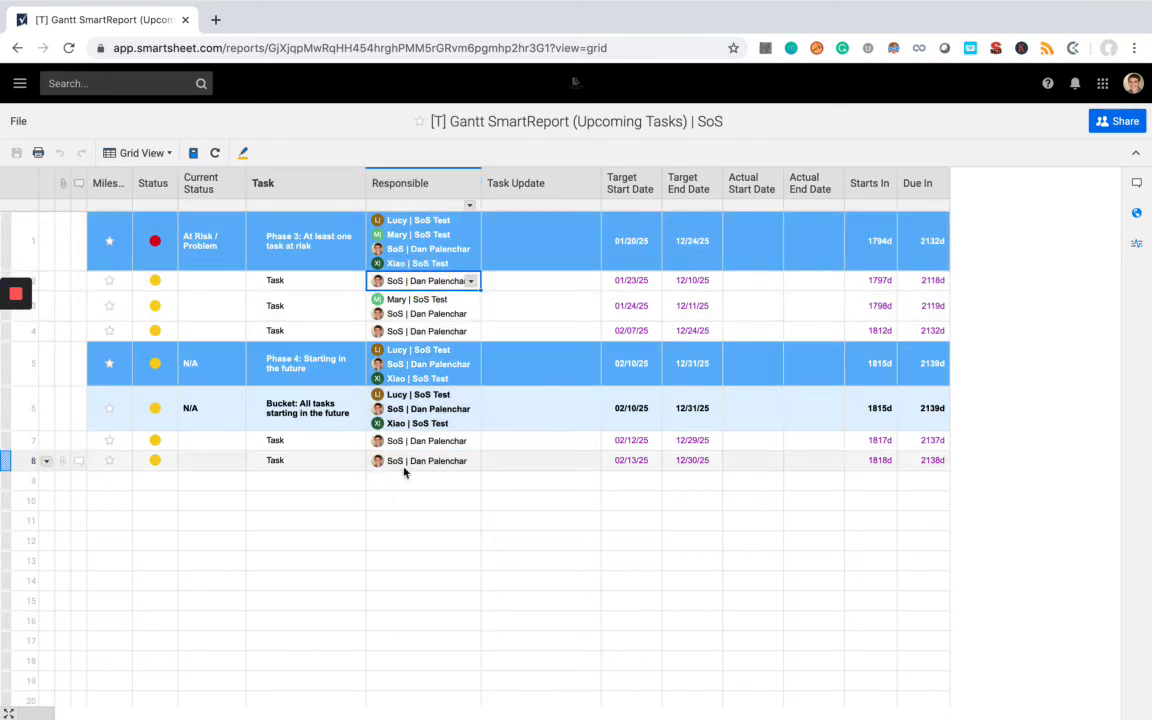
pyautogui.click(193, 153)
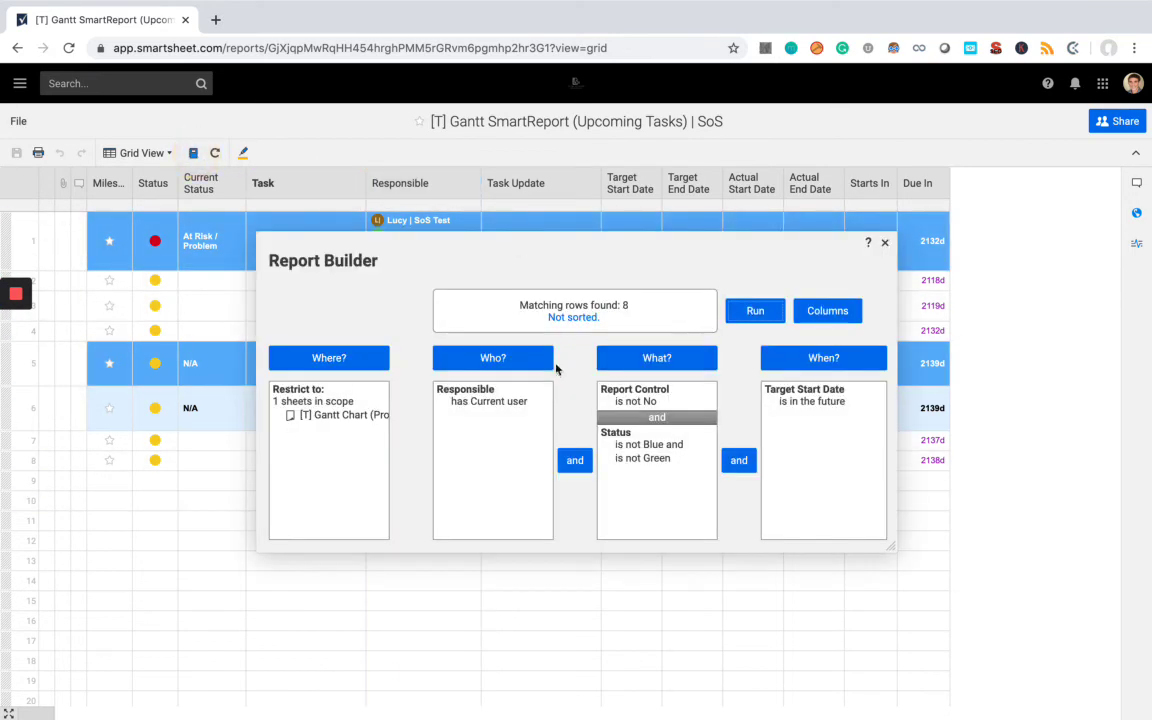
pyautogui.click(540, 391)
pyautogui.click(752, 311)
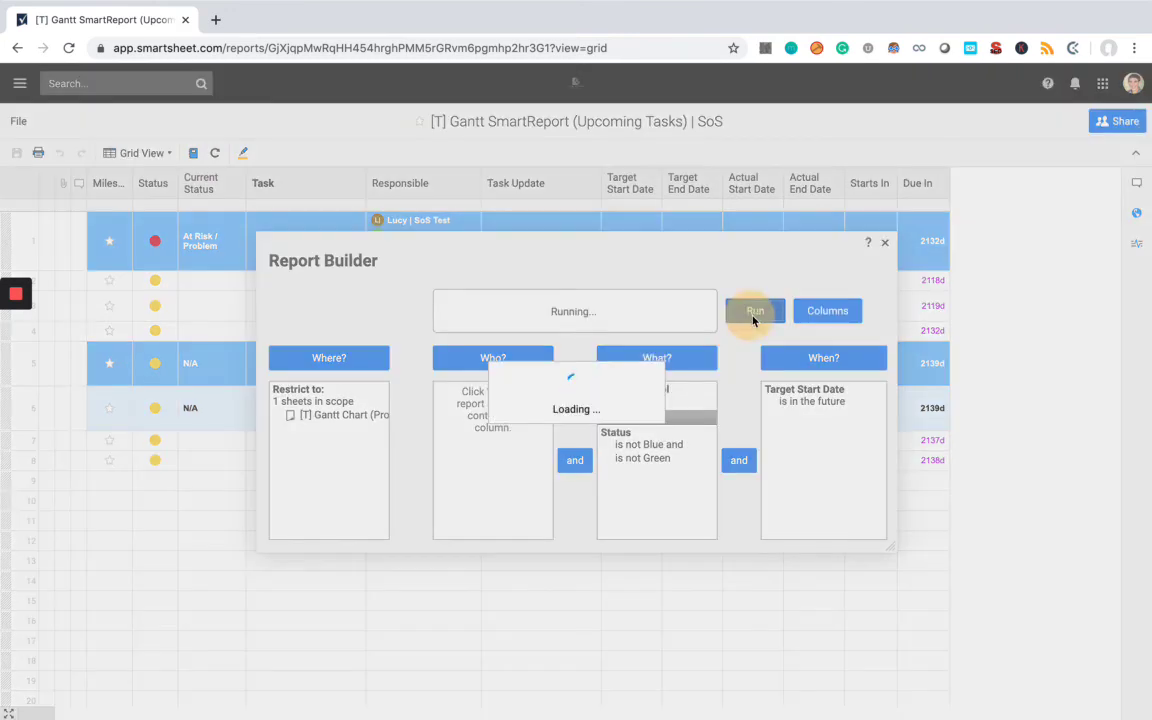
# Step: Go back to the dashboard showing 13/35 Tasks, 37.1% Complete, 1 Task At Risk
pyautogui.click(17, 47)
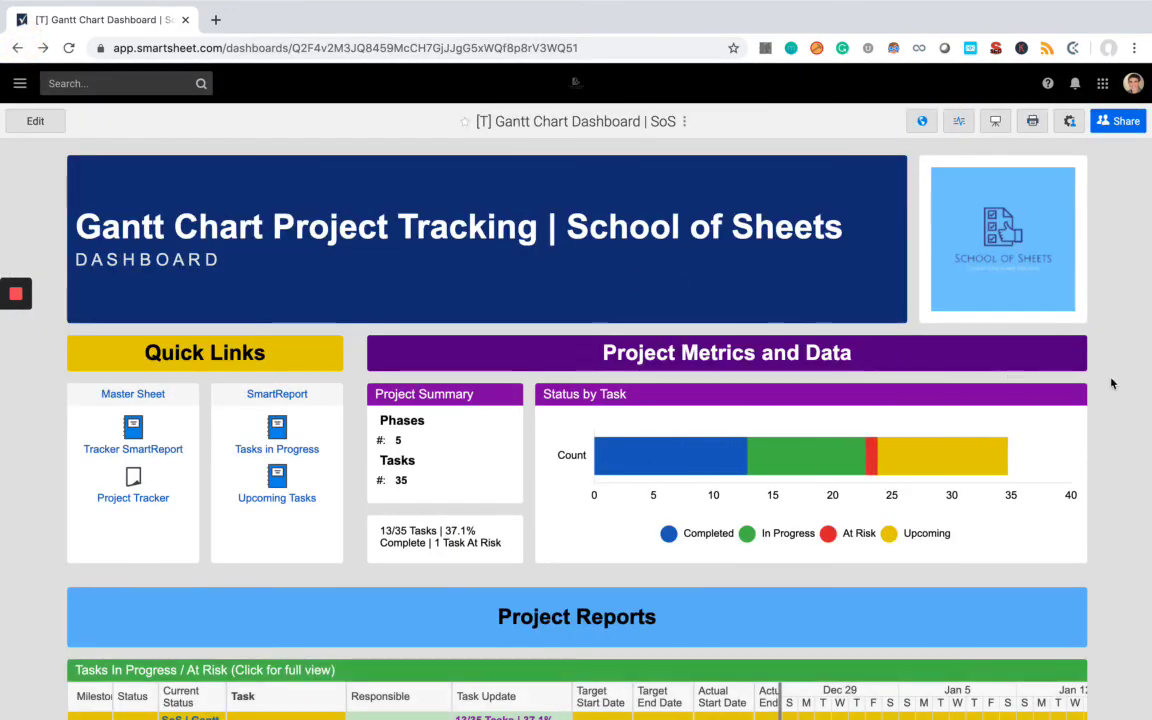
pyautogui.scroll(-1, 1132, 458)
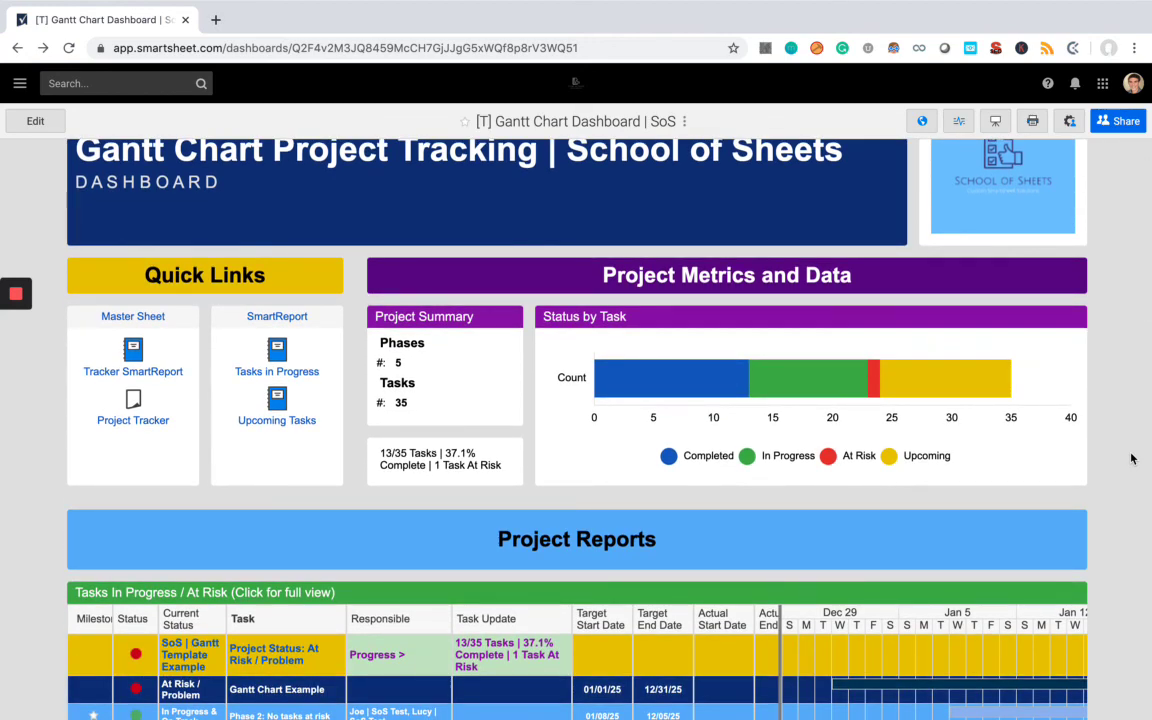
pyautogui.scroll(1, 1132, 458)
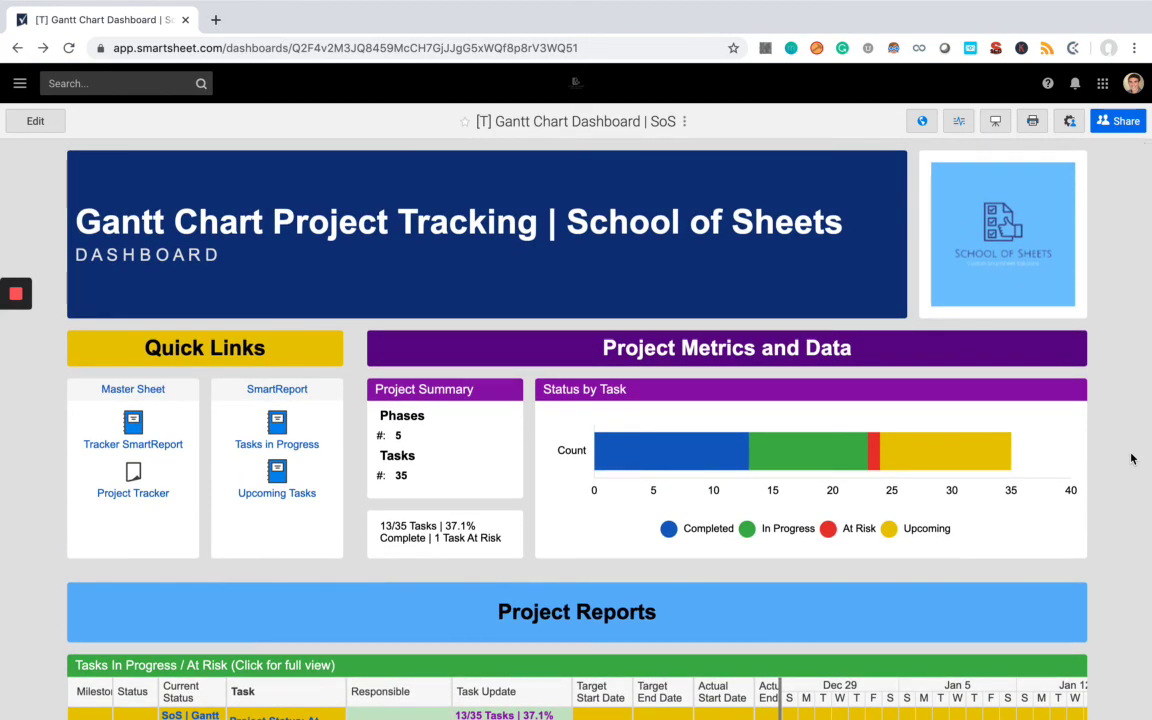